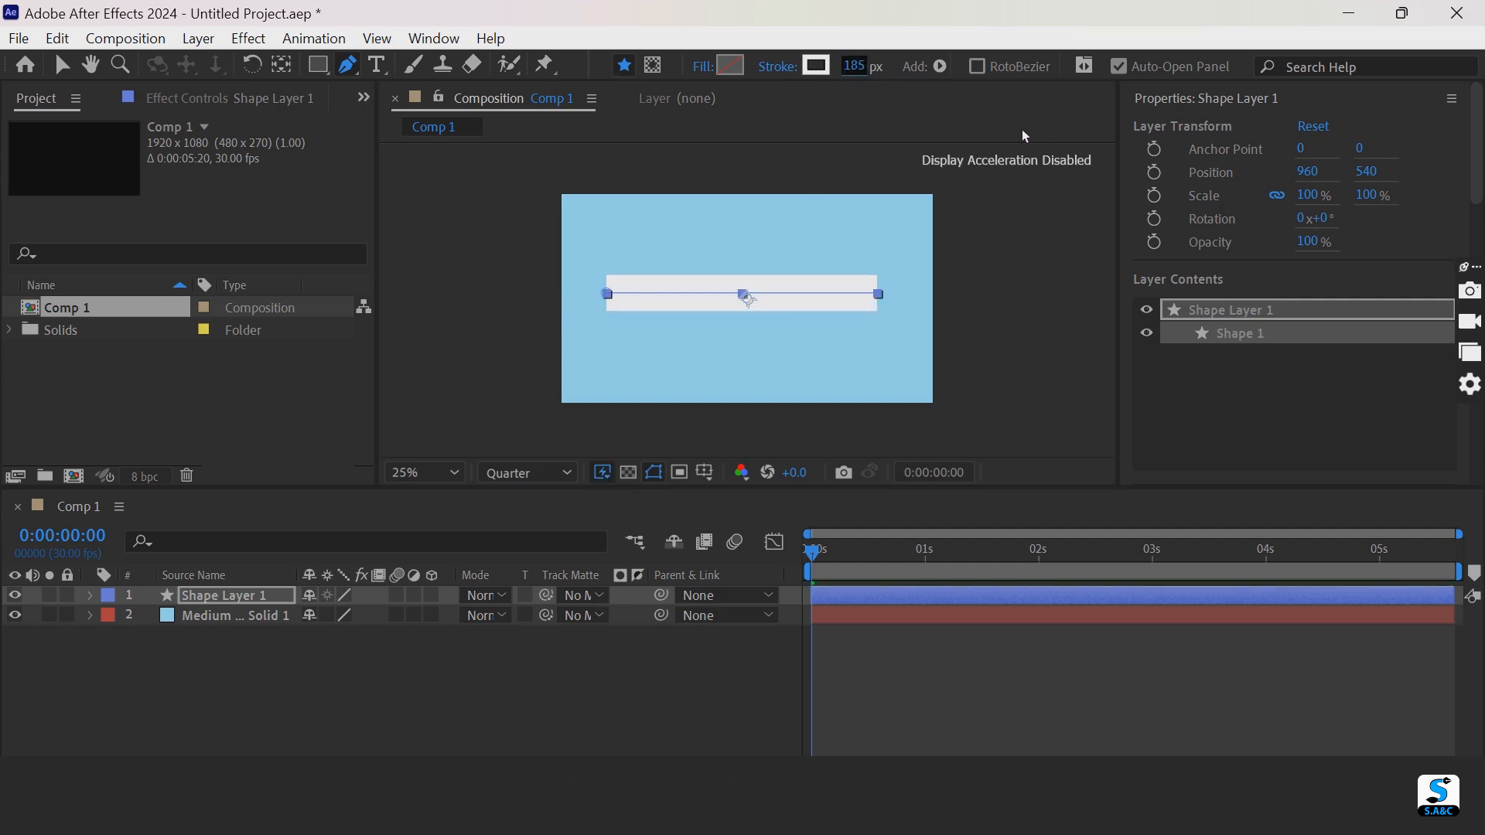
- Center the anchor point of Shape Layer 1 on its shape content
key("v")
left_click(481, 424)
left_click(258, 597)
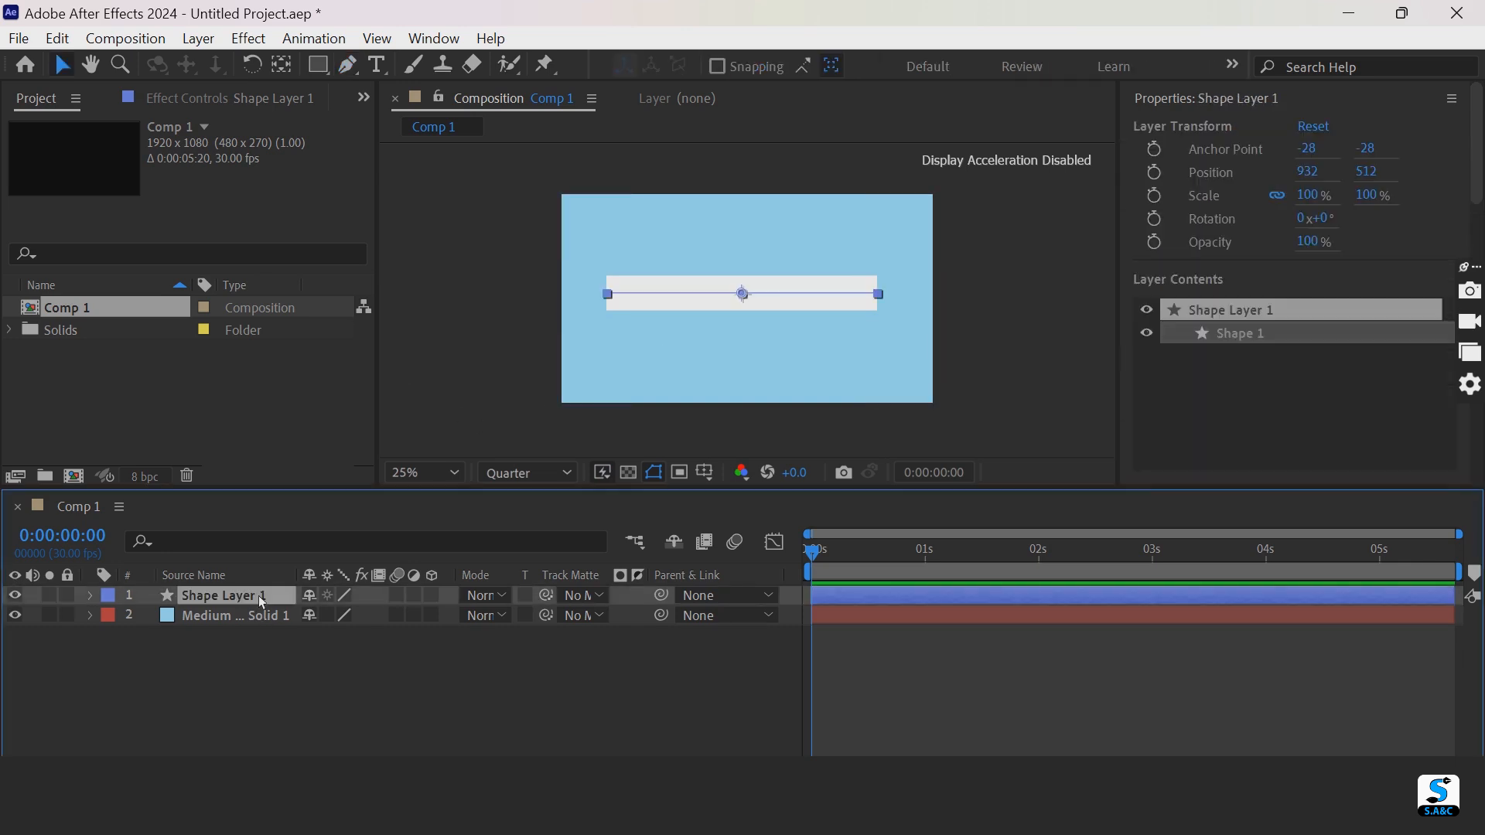
key("ctrl+alt+Home")
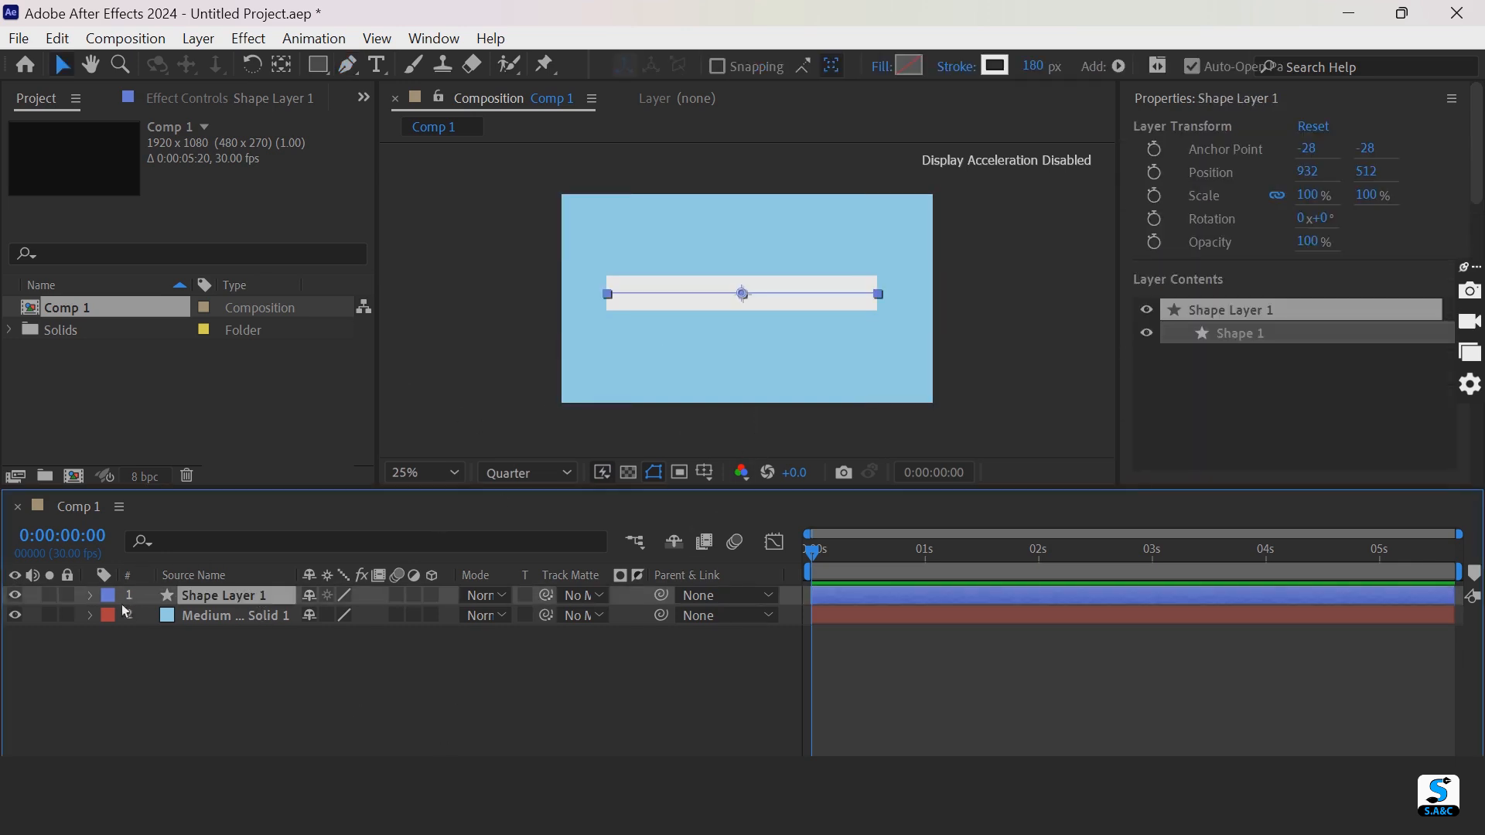
- Set the line cap of Shape Layer 1's stroke to Round Cap
left_click(91, 595)
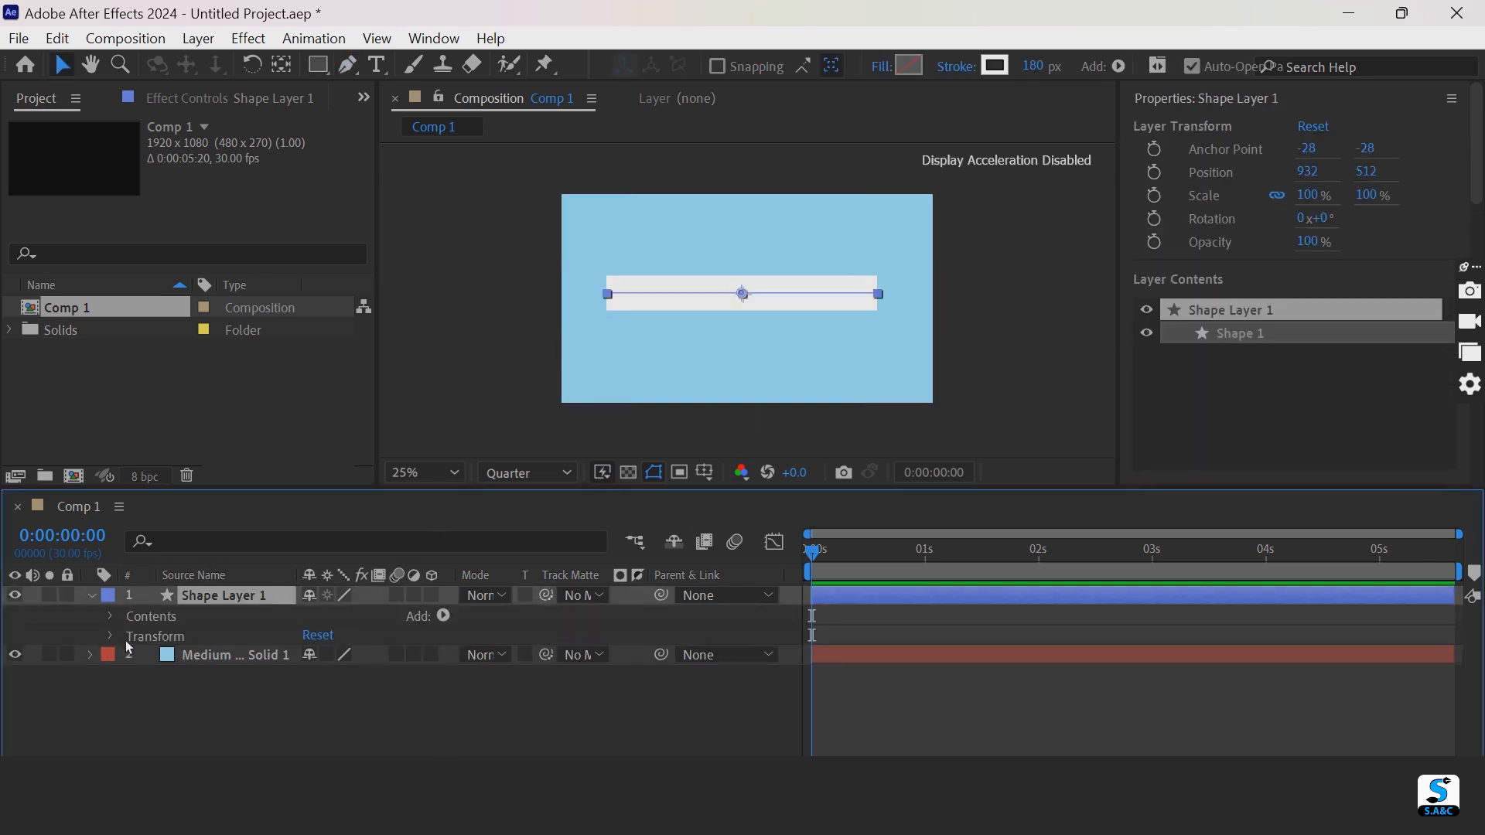
left_click(118, 619)
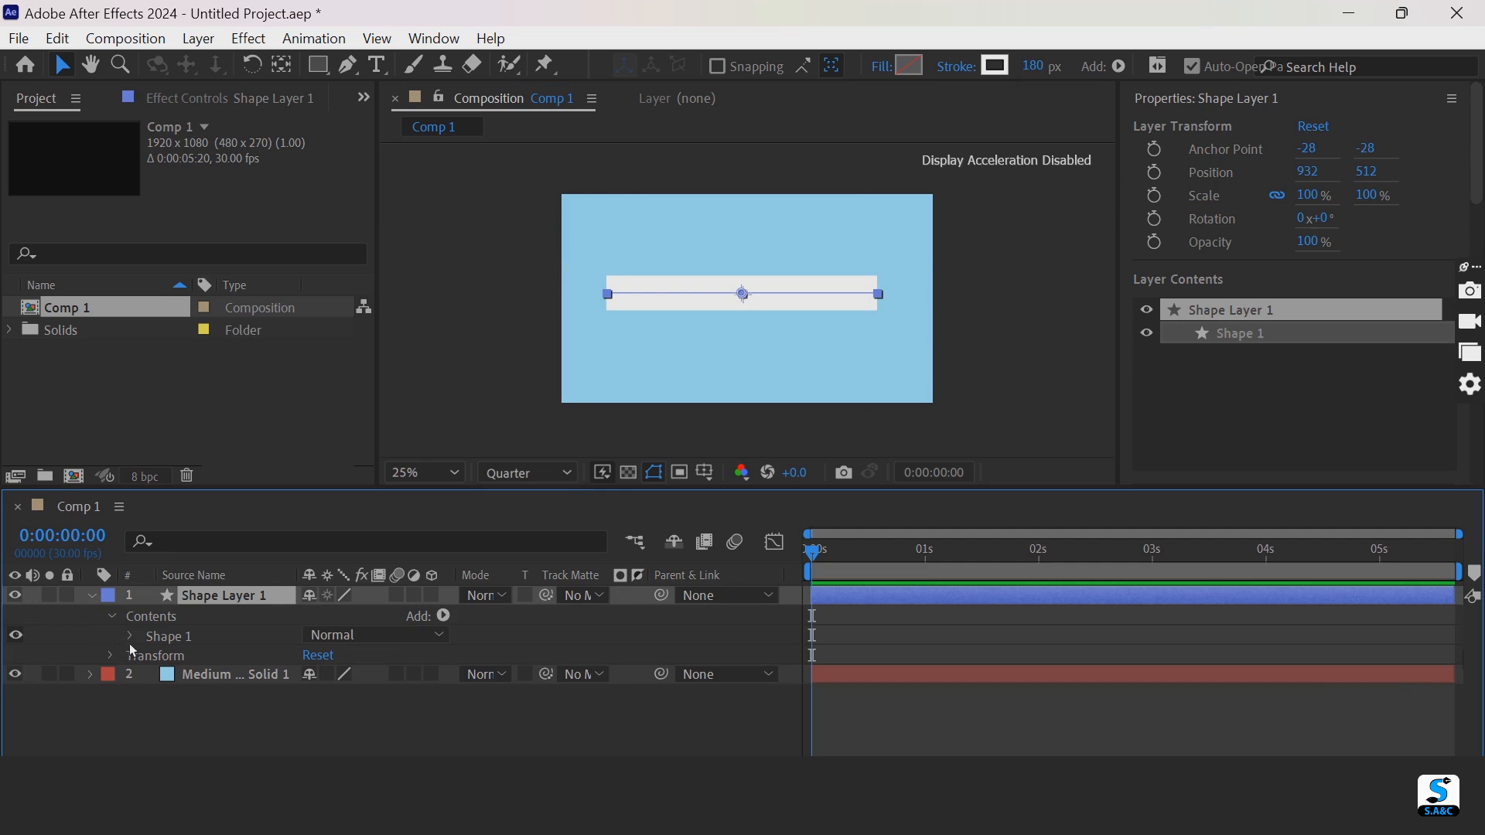
left_click(129, 642)
left_click(150, 675)
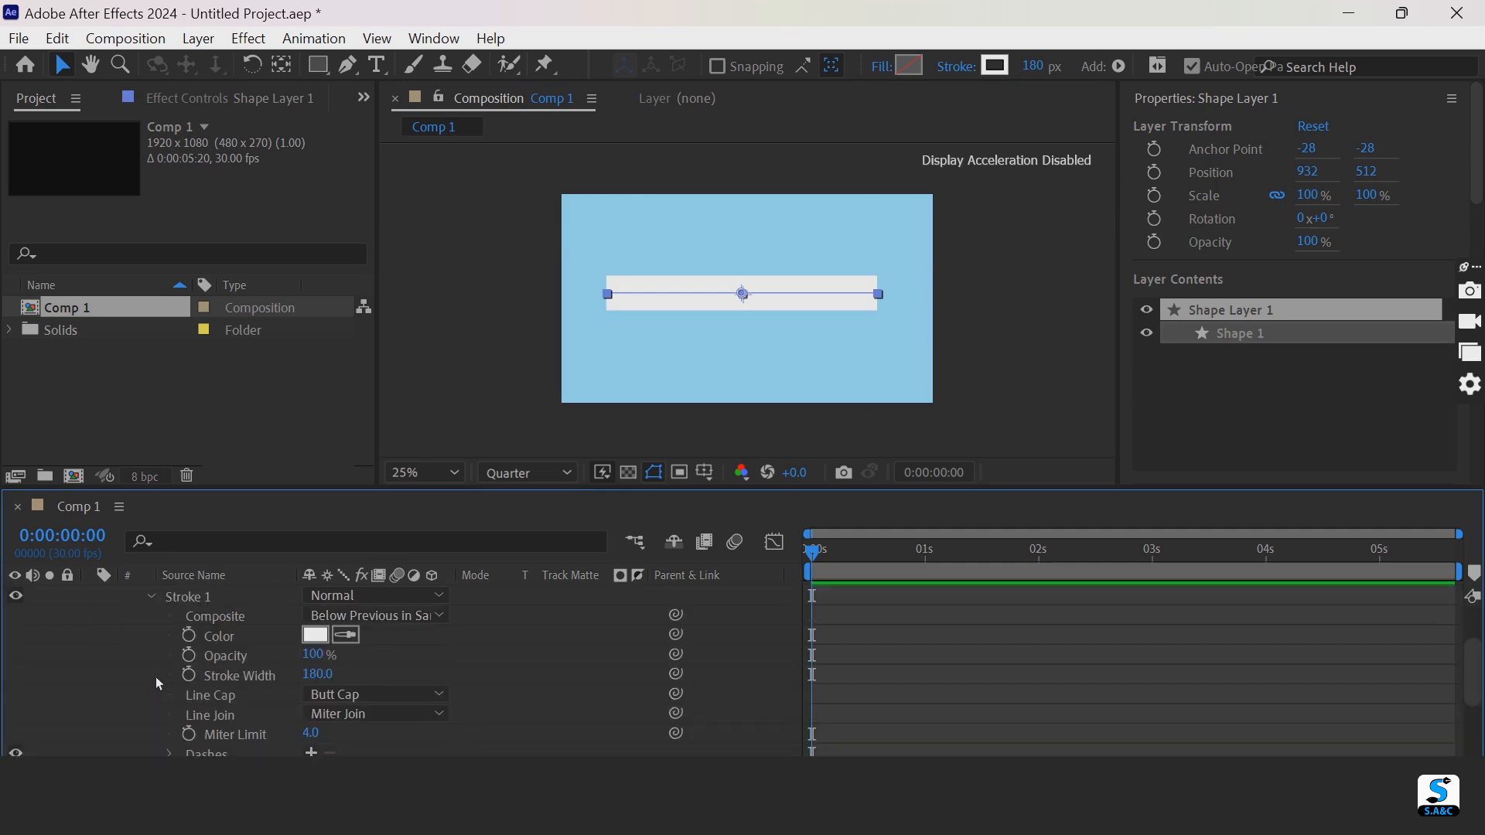
left_click(352, 696)
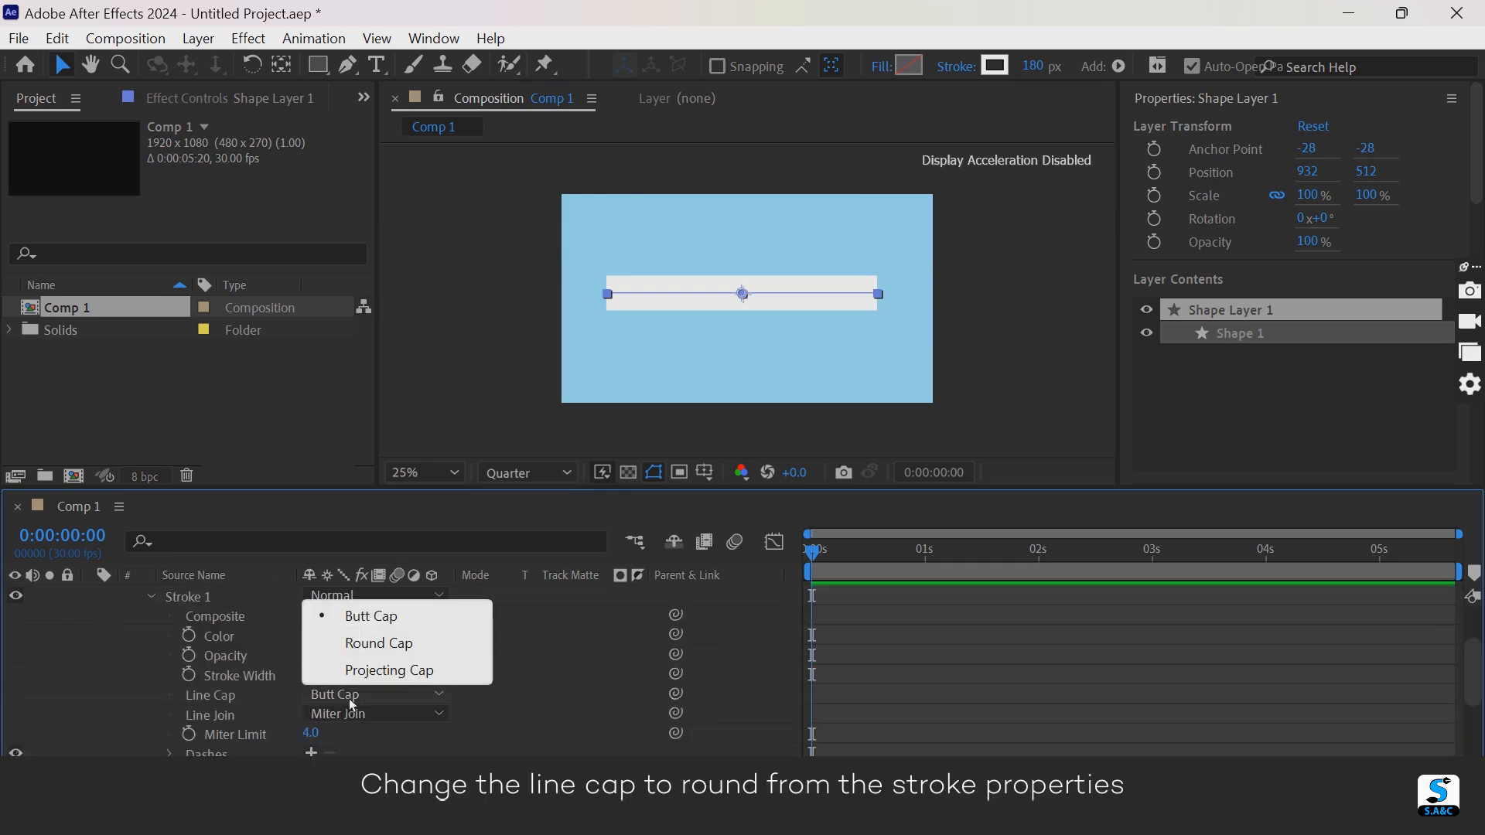
left_click(385, 645)
scroll(232, 665, "up", 5)
left_click(89, 596)
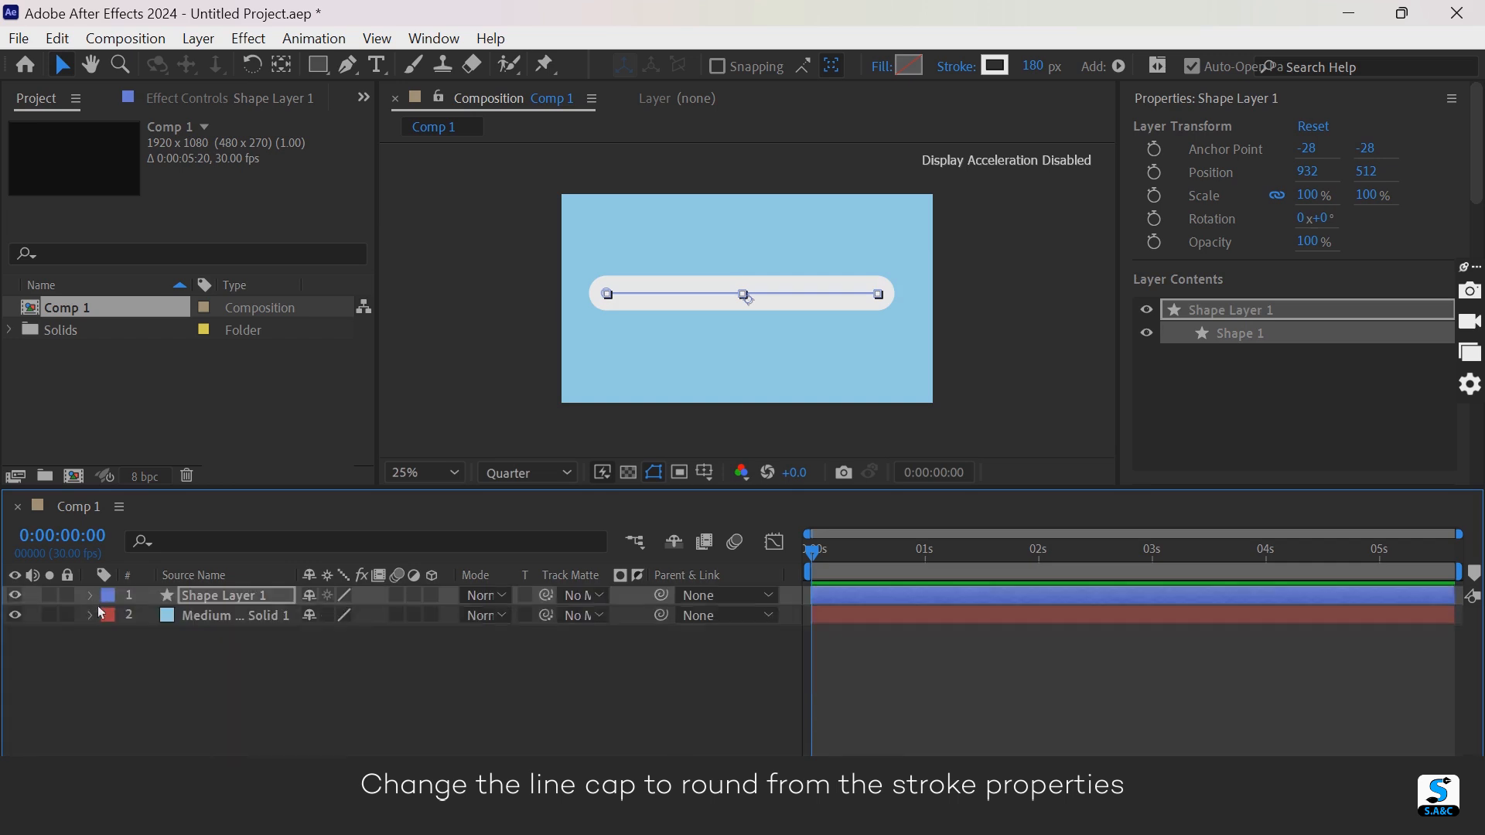
- Add a Trim Paths operator to Shape Layer 1's contents
left_click(89, 596)
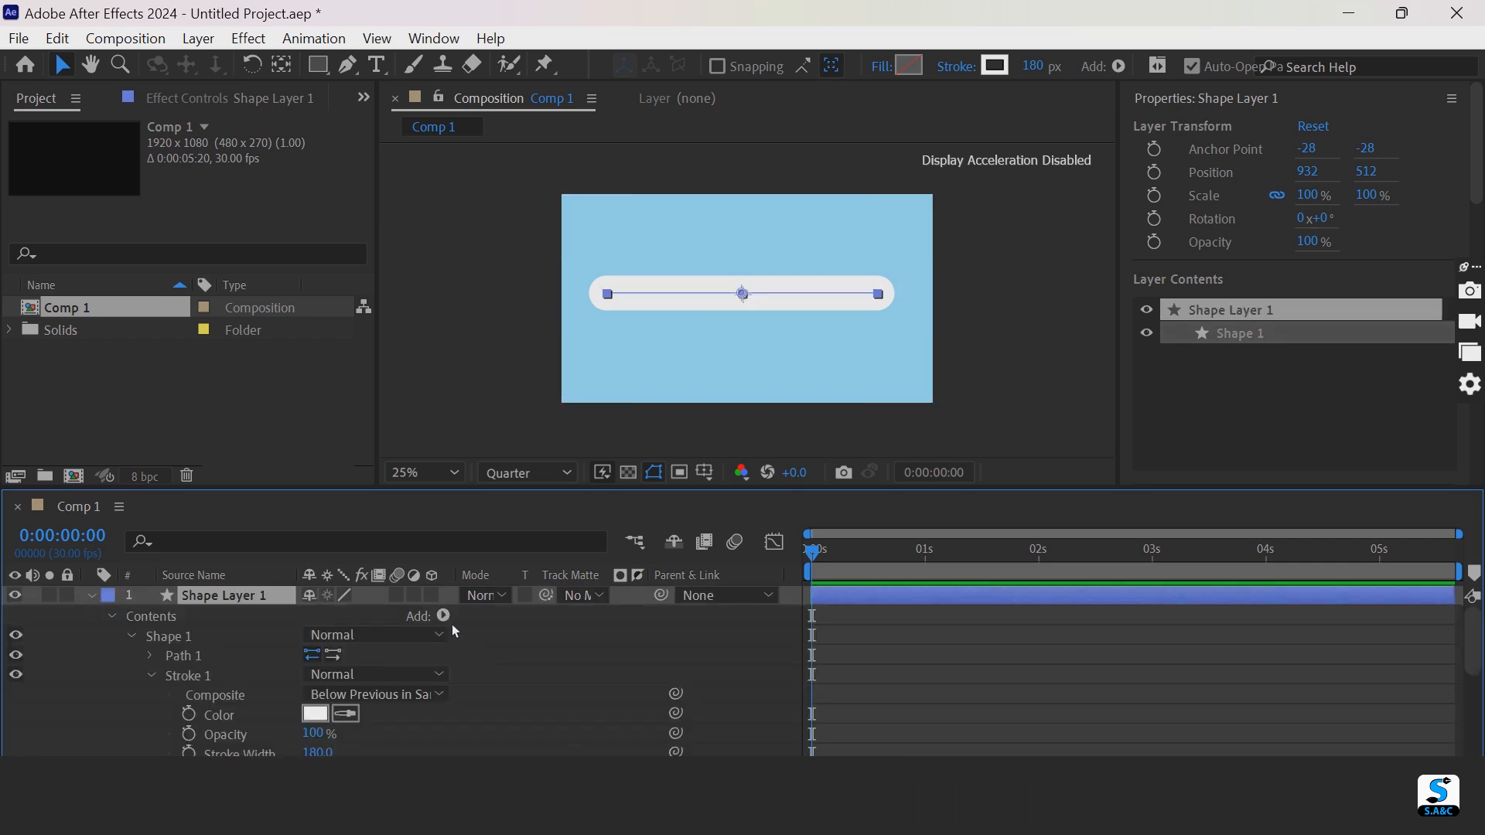
left_click(452, 624)
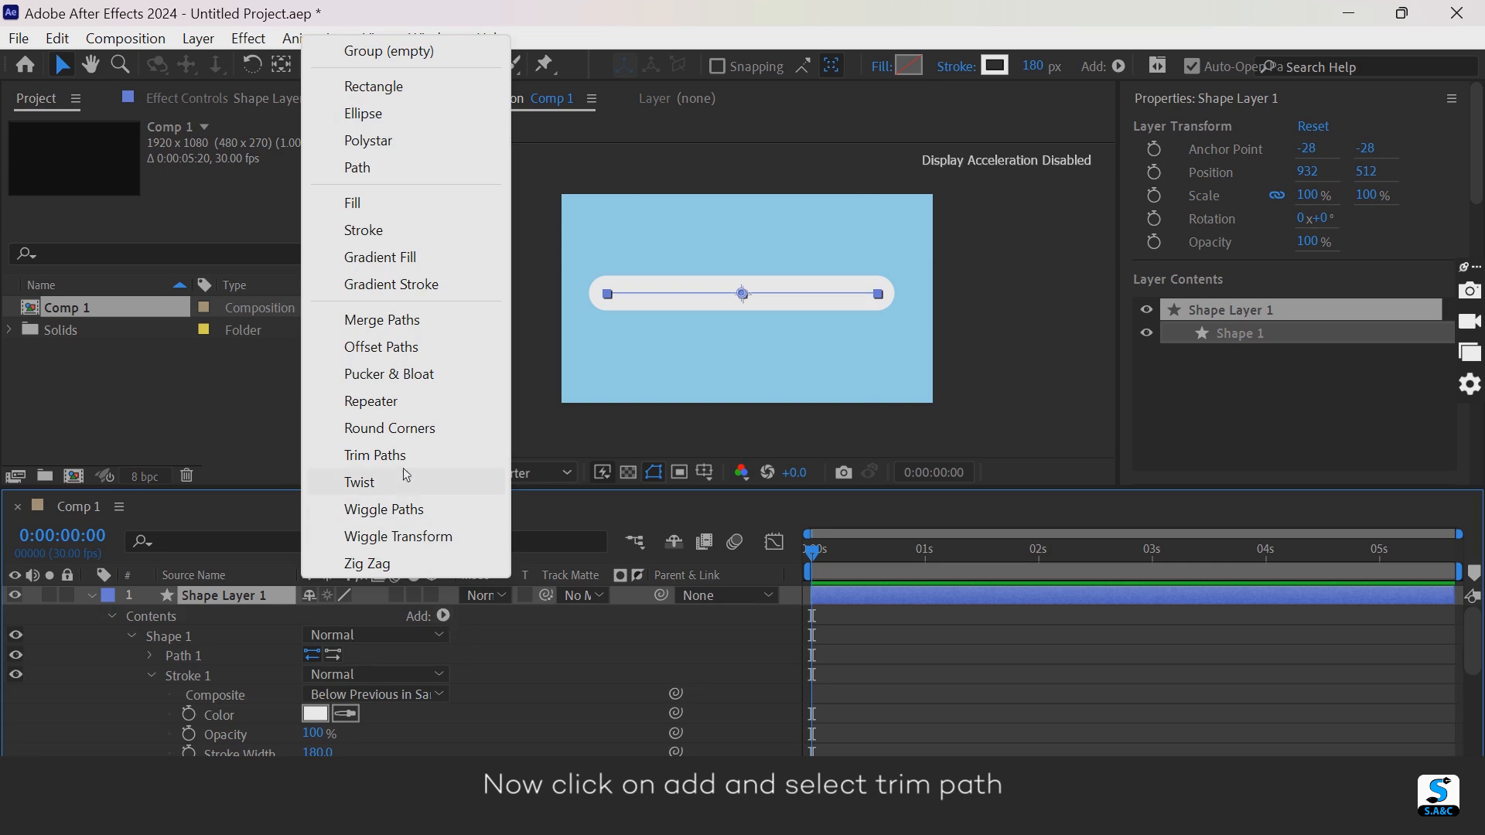
left_click(375, 455)
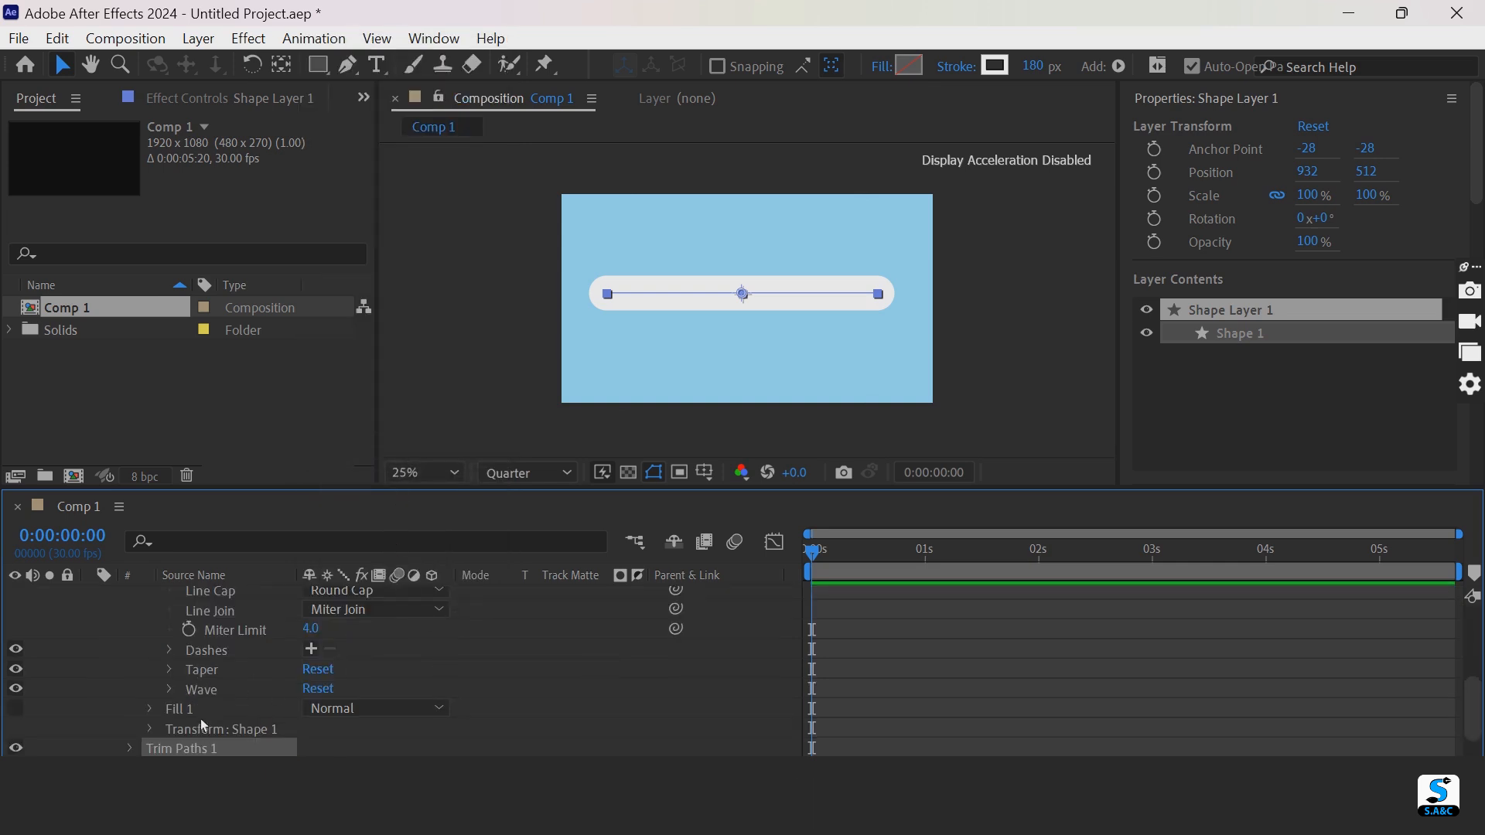
- Enable keyframing for the Start and End properties of Trim Paths 1 at 0:00:00:00
scroll(201, 716, "down", 2)
left_click(138, 712)
scroll(216, 693, "down", 4)
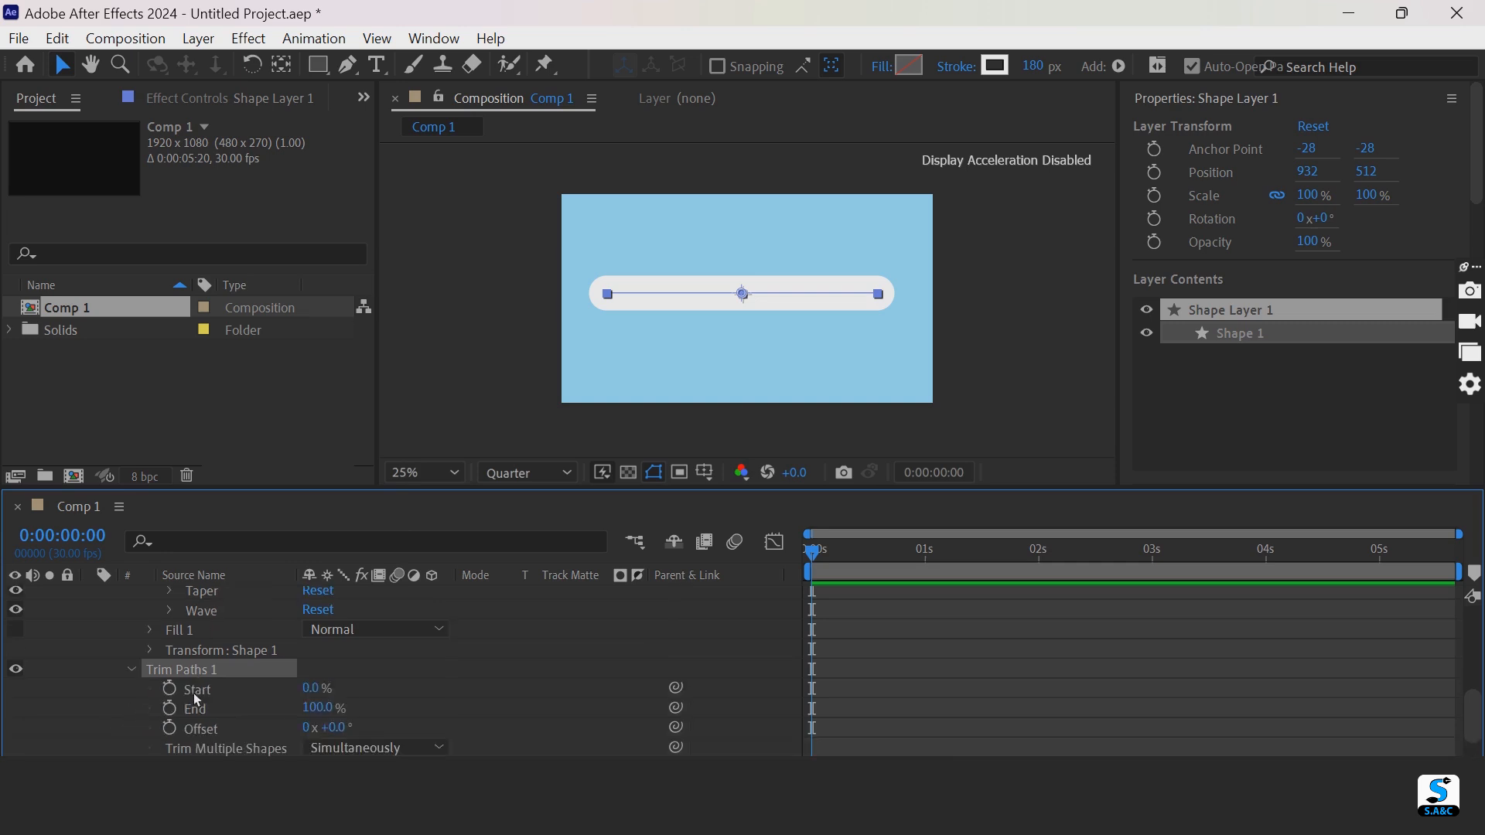
left_click(170, 650)
left_click(170, 669)
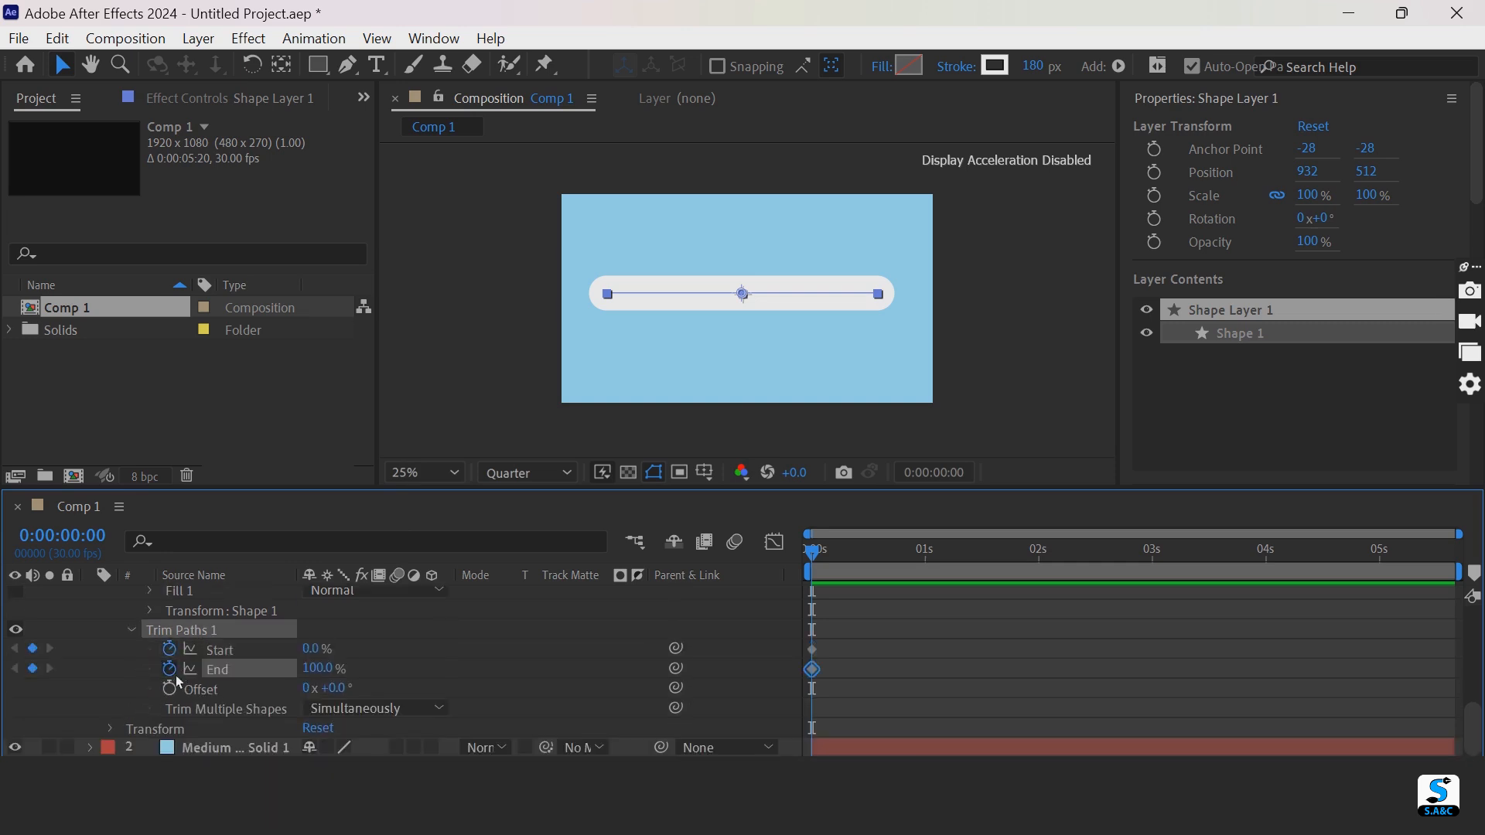
- Add Start and End keyframes for the Trim Paths at 0:00:00:21
left_click_drag(812, 552, 895, 564)
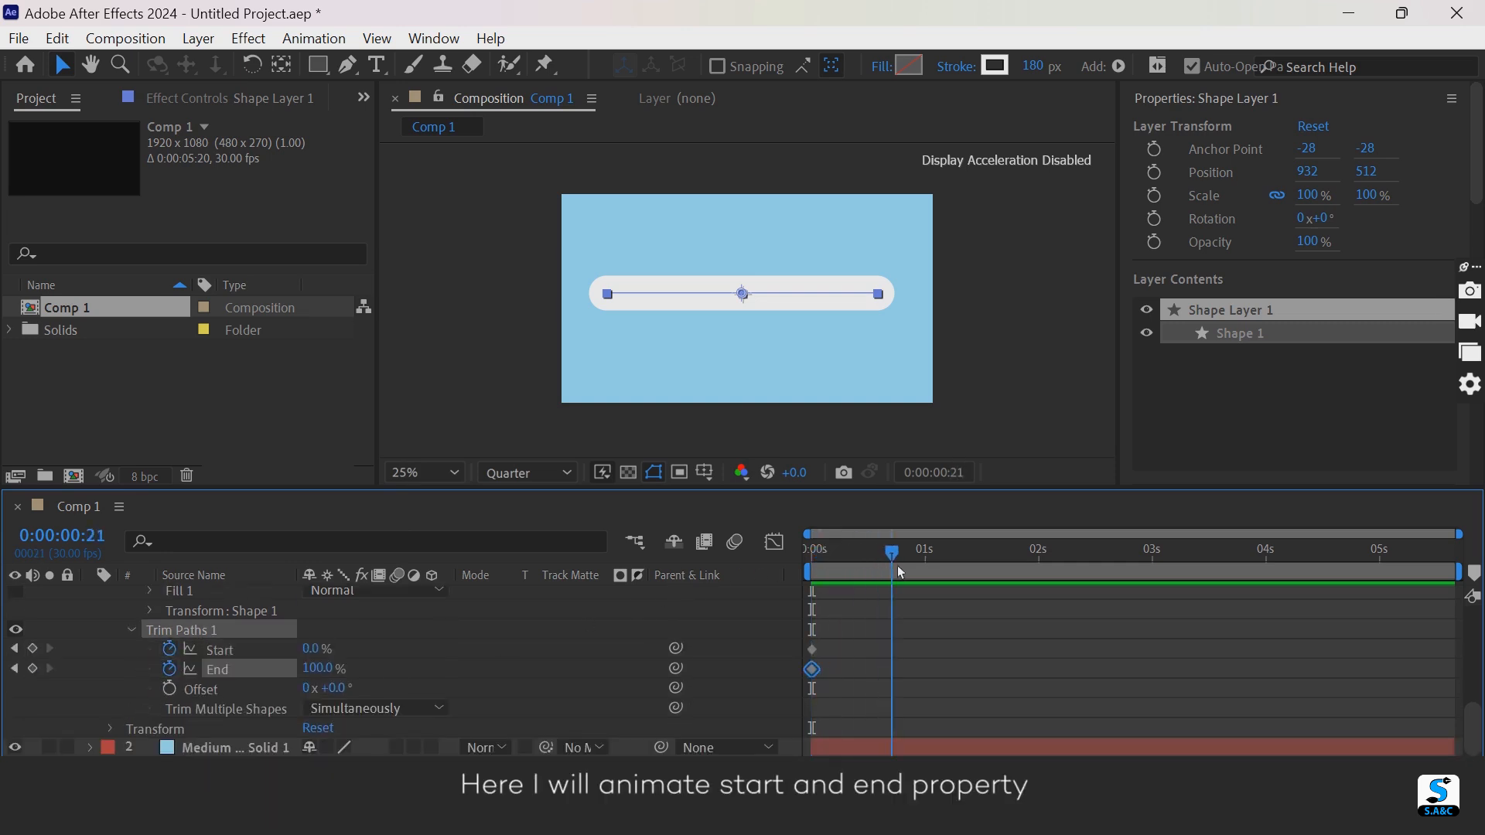
left_click(32, 649)
left_click(32, 668)
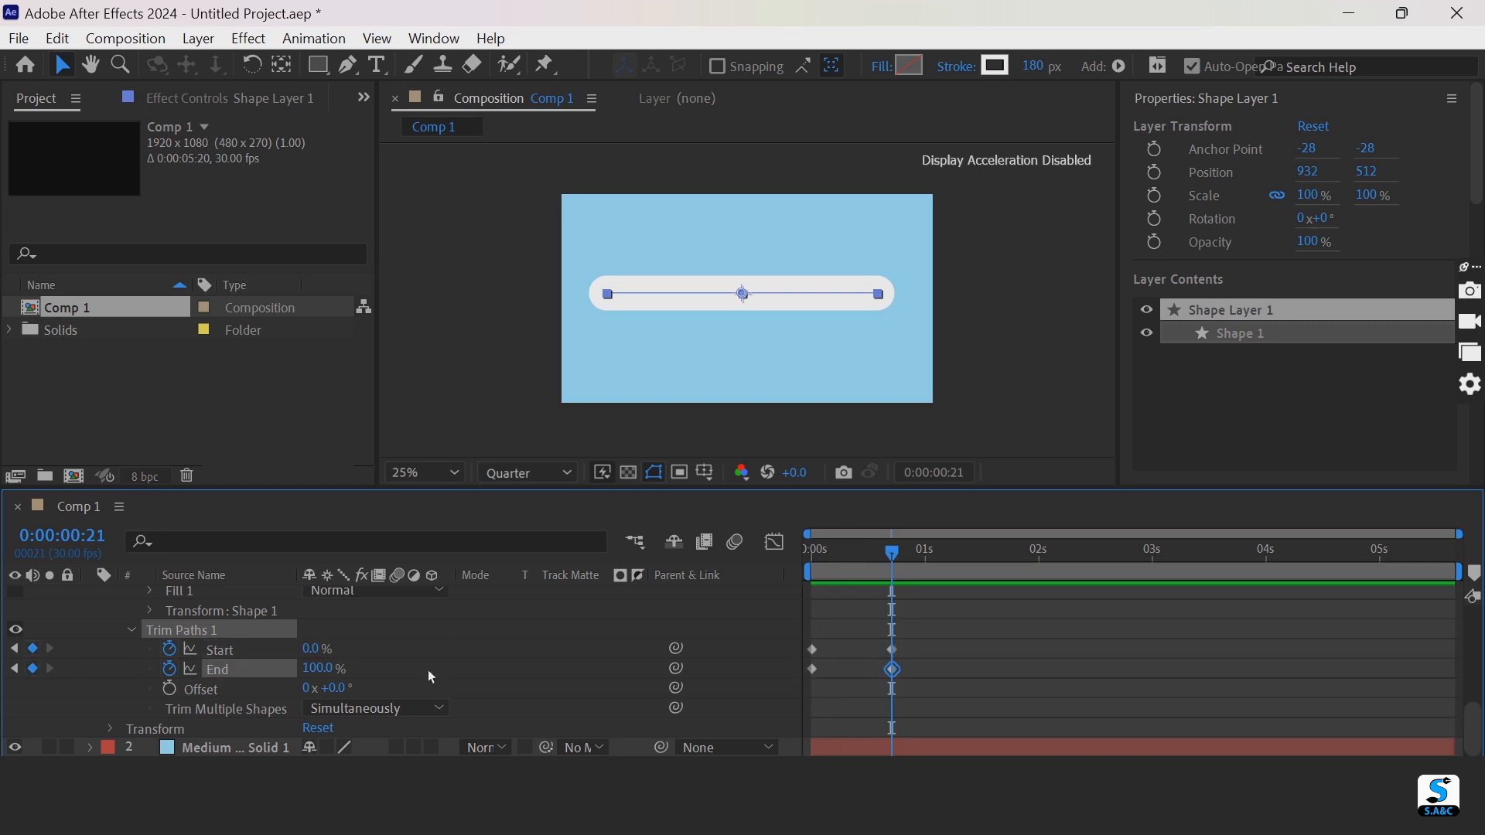
- Set both Start and End of the Trim Paths to 50% at 0:00:00:00
left_click_drag(906, 554, 784, 554)
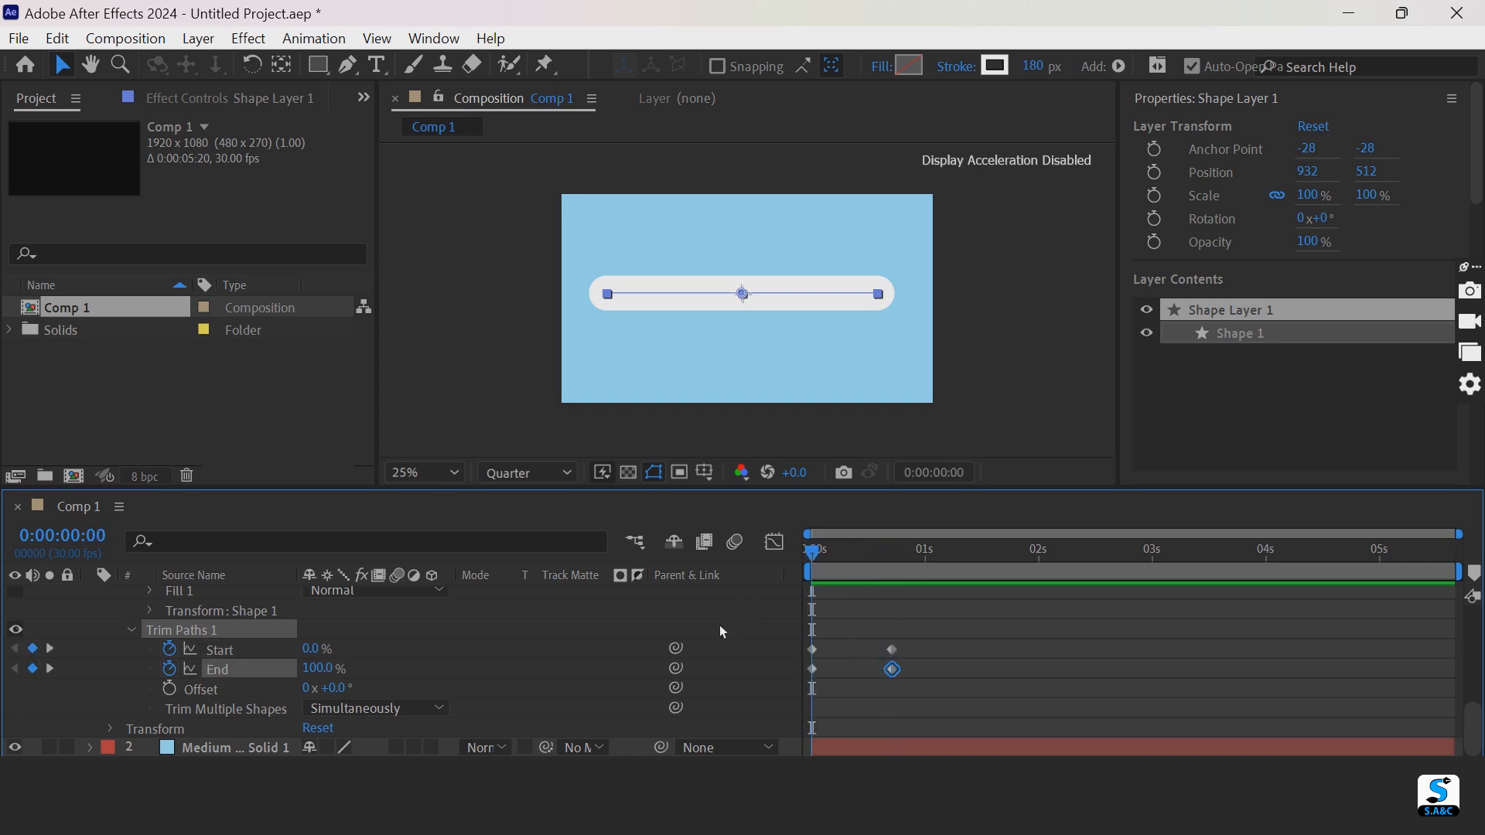
left_click(319, 651)
type("5")
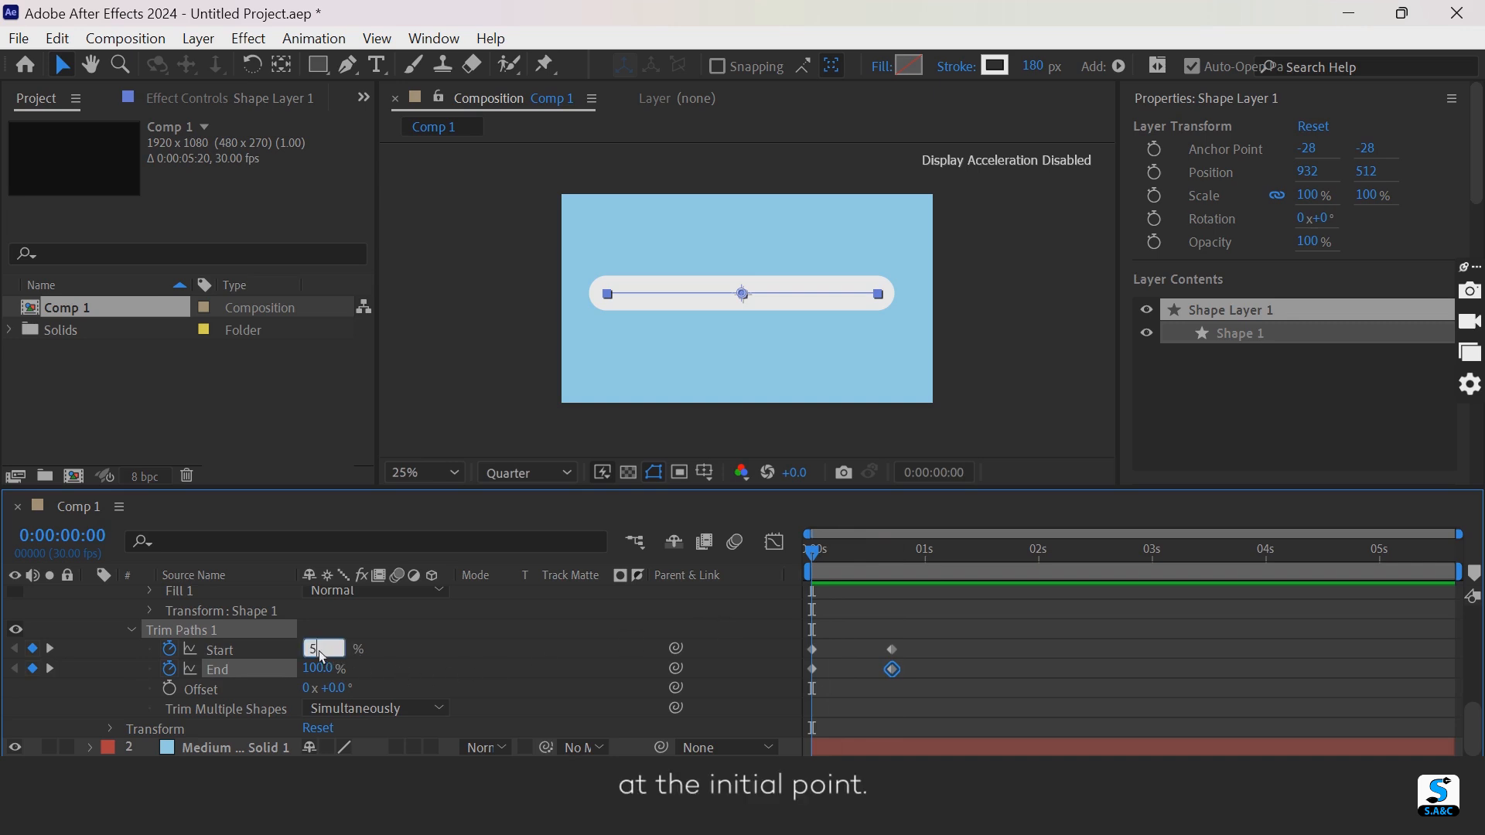
type("0")
left_click(318, 670)
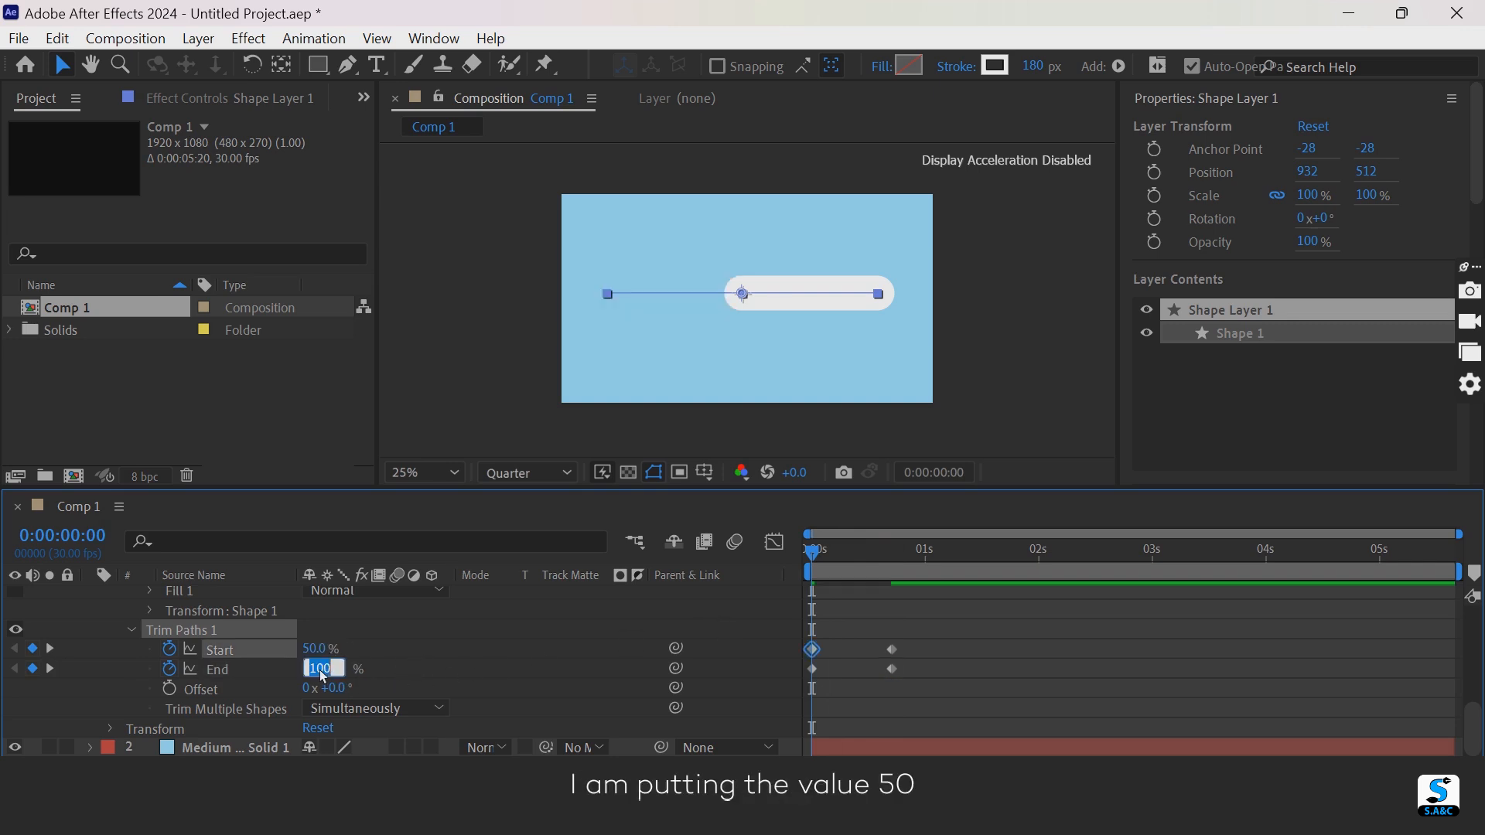
type("50")
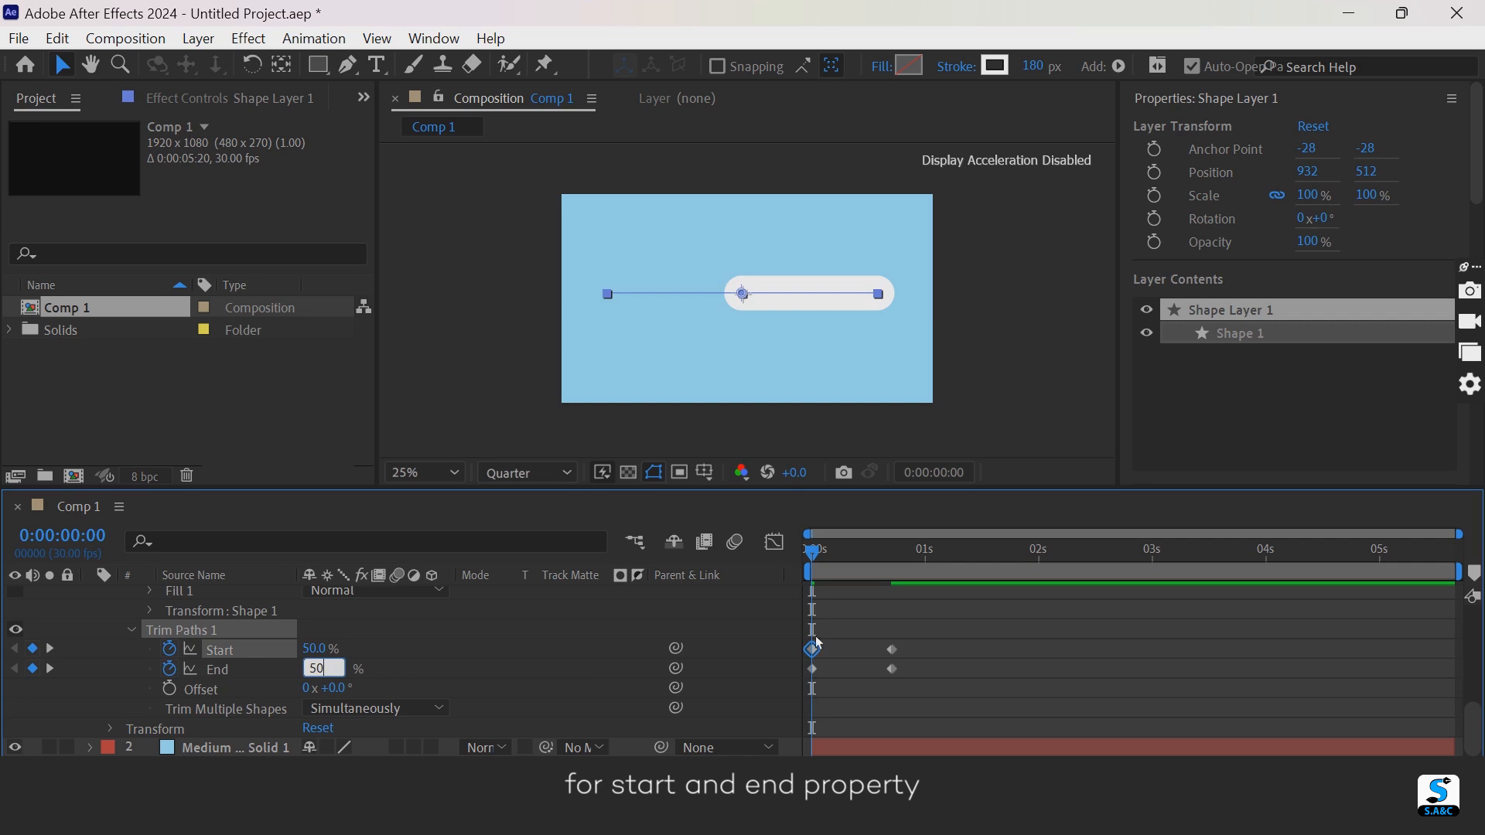
- At 0:00:00:21, set the Trim Paths Start to 100% and End to 0%
left_click_drag(826, 556, 892, 557)
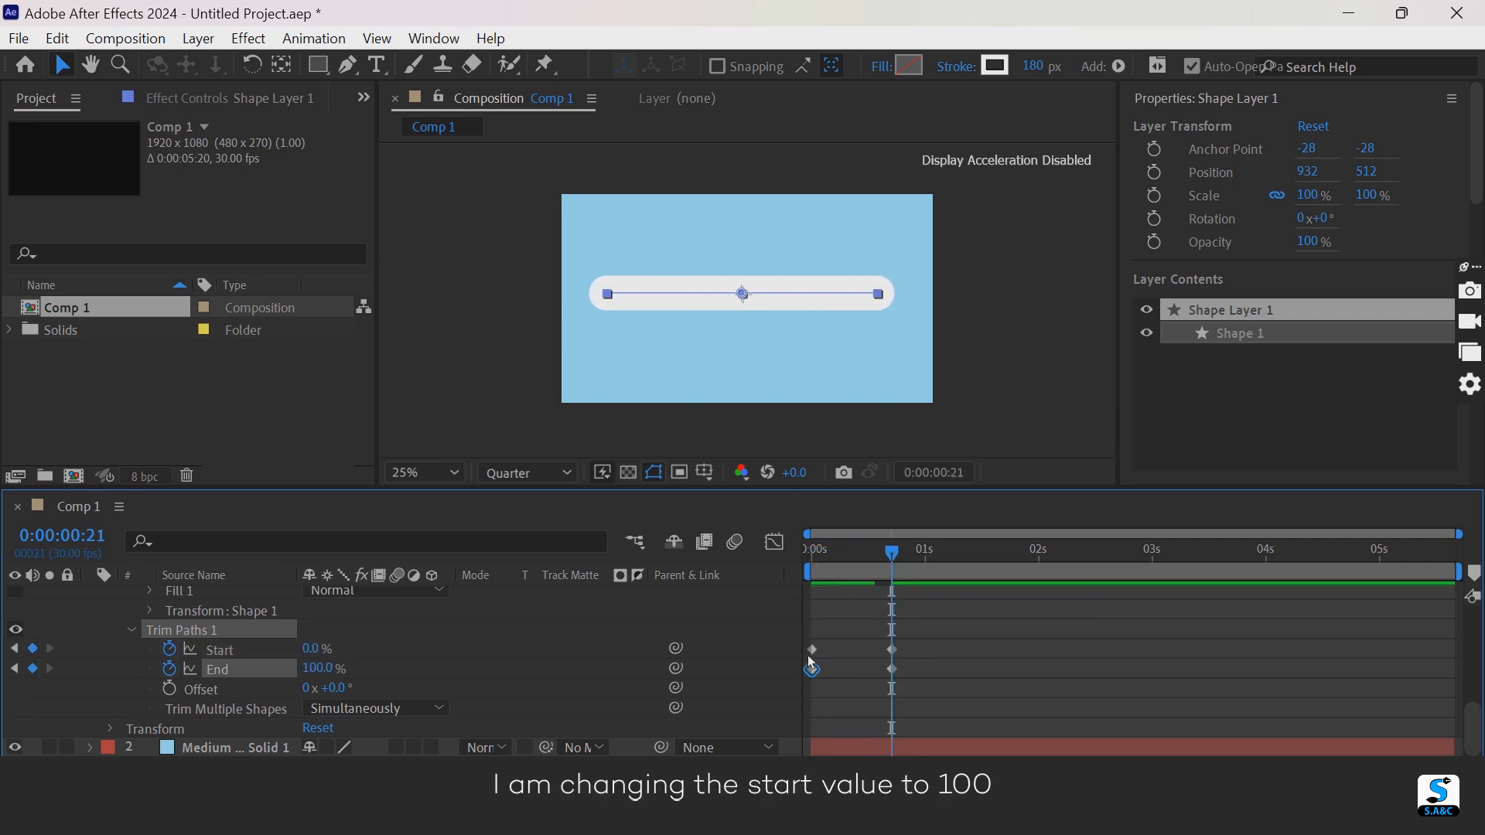
left_click(313, 650)
type("100")
key("Return")
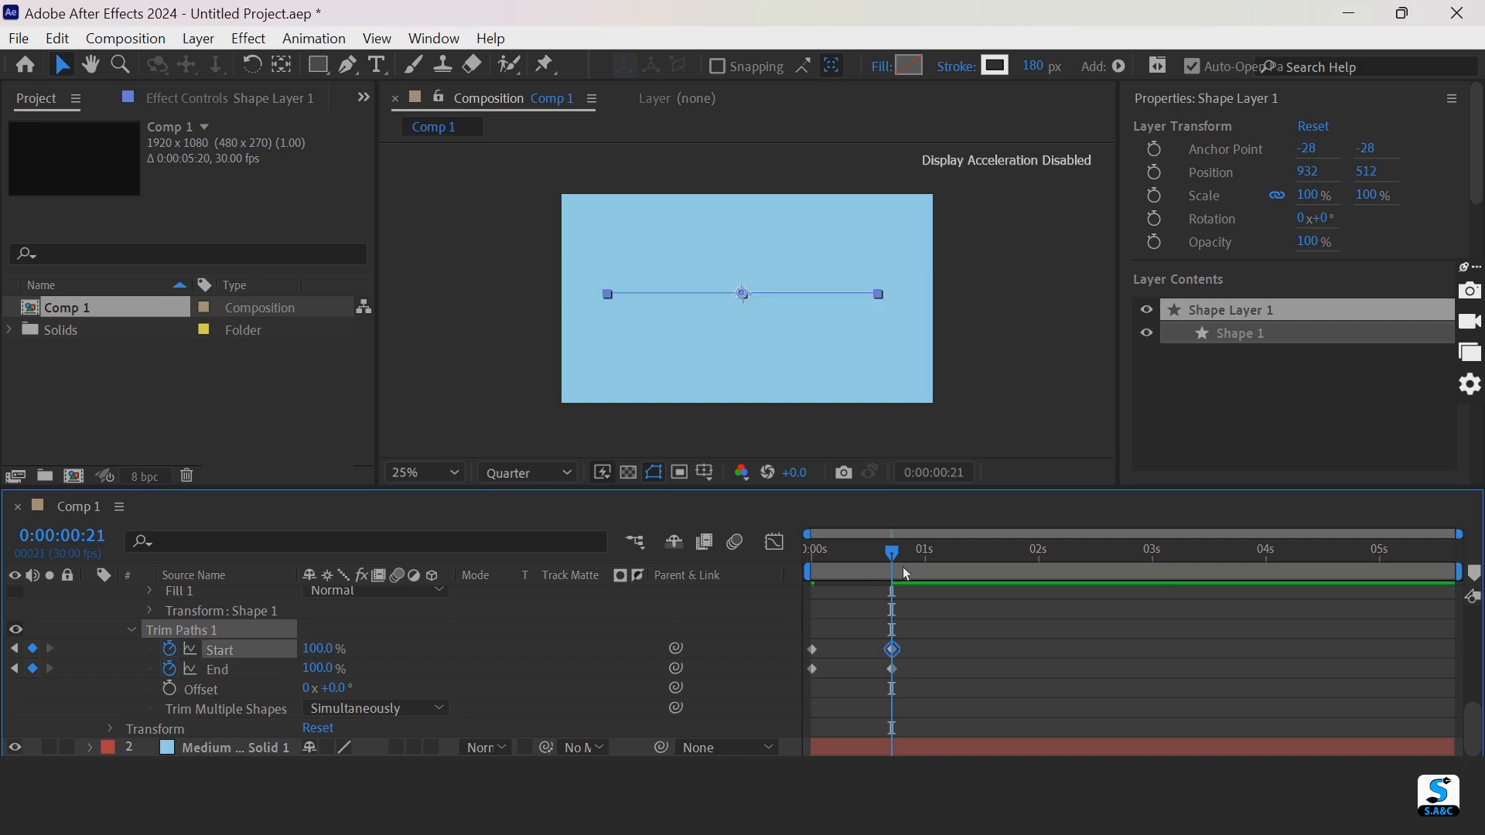
left_click(894, 669)
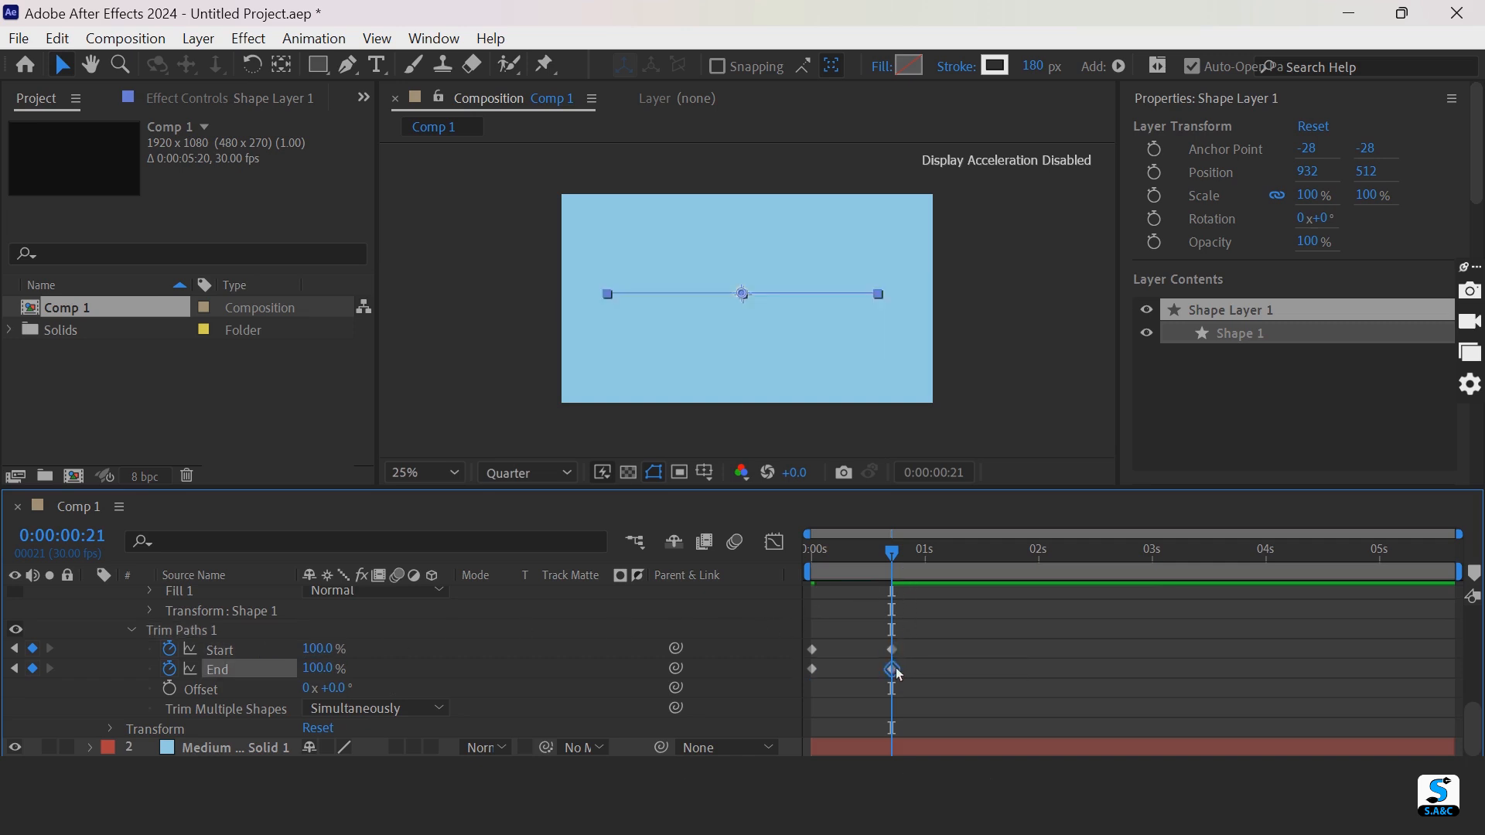
left_click(319, 670)
type("0")
key("Return")
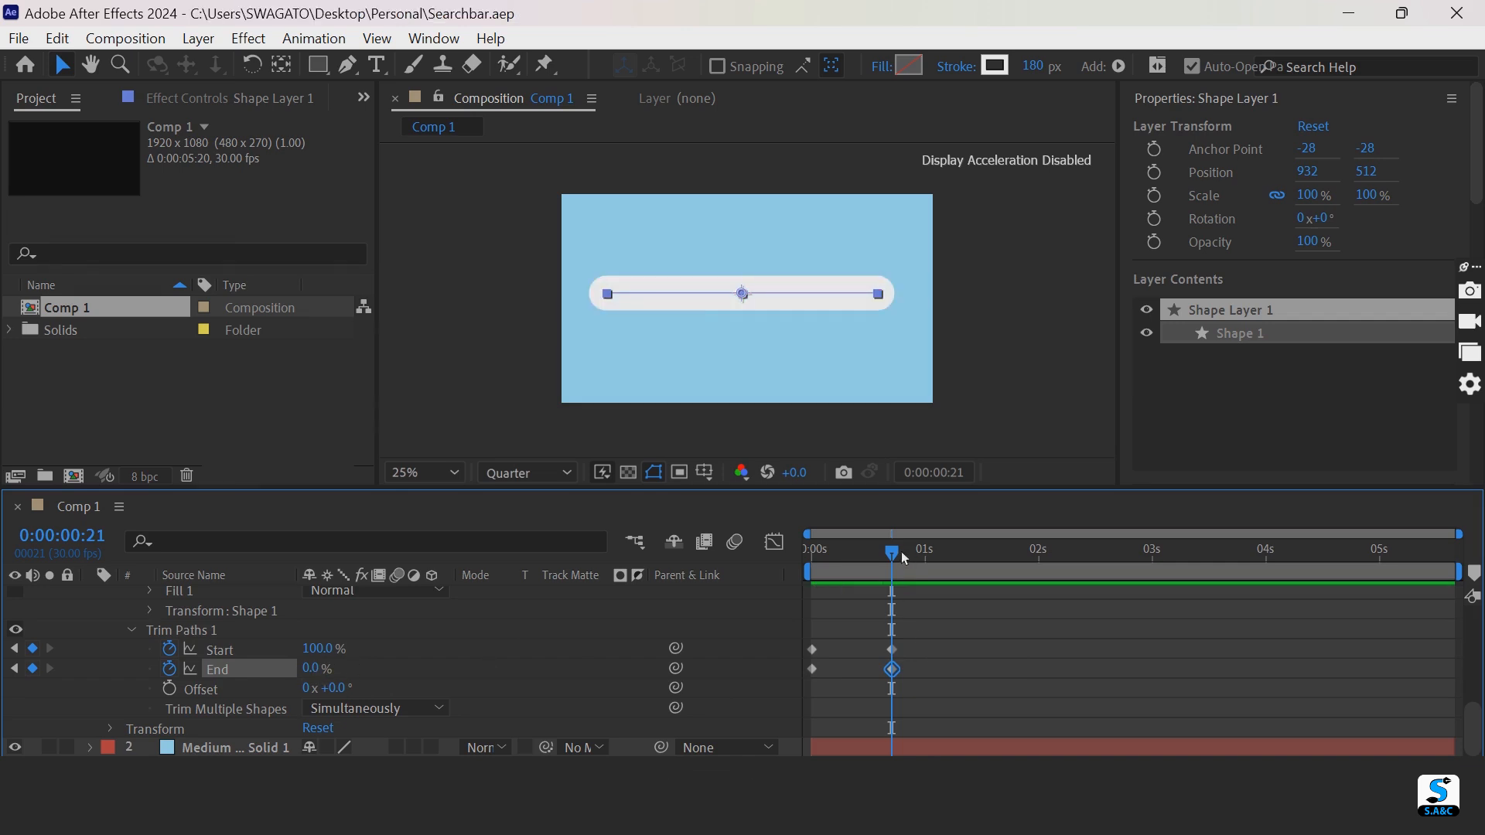
- Preview the bar's opening animation from the first frame
left_click_drag(902, 551, 775, 559)
key("space")
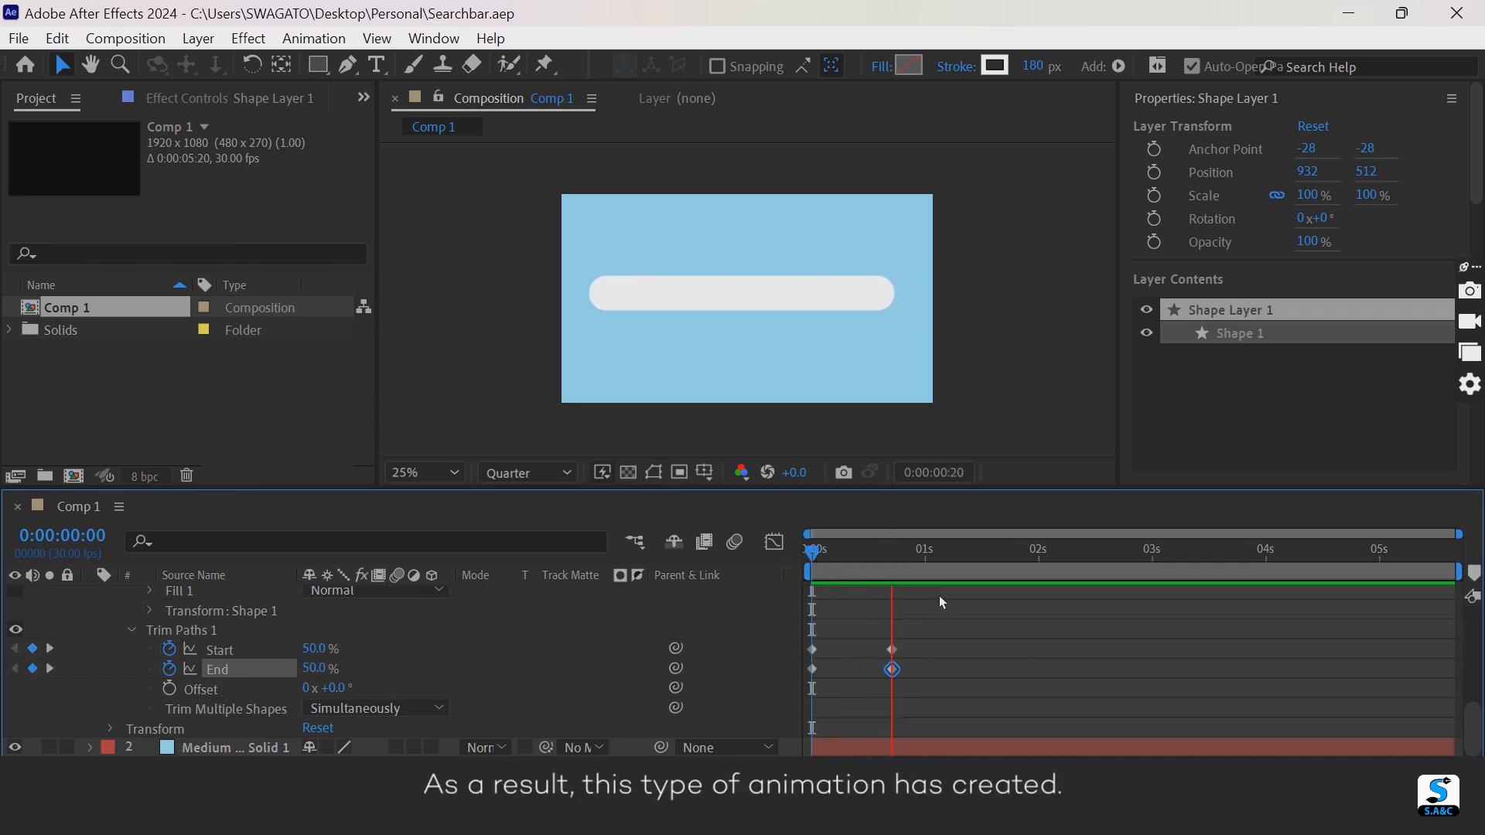
key("space")
- Move the closing Start and End keyframes to 0:00:00:13 and apply Easy Ease to all four Trim Paths keyframes
left_click_drag(911, 643, 872, 660)
key("Page_Up")
left_click_drag(896, 559, 791, 674)
key("F9")
scroll(294, 642, "up", 8)
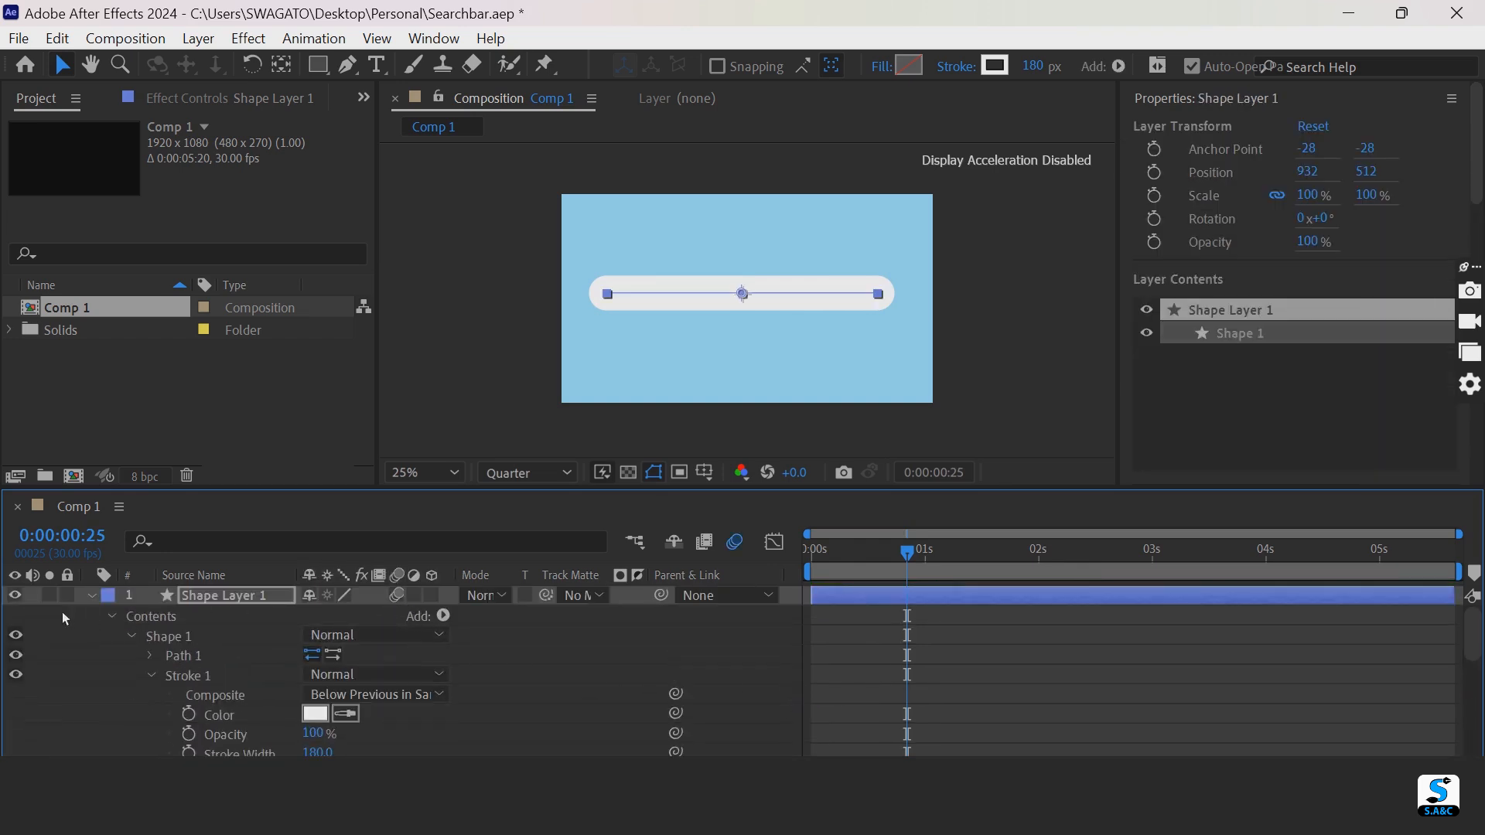
- Reshape the Start property's speed graph so it peaks near the first keyframe and slows gradually into the closing keyframe at 0:00:00:13
left_click(91, 596)
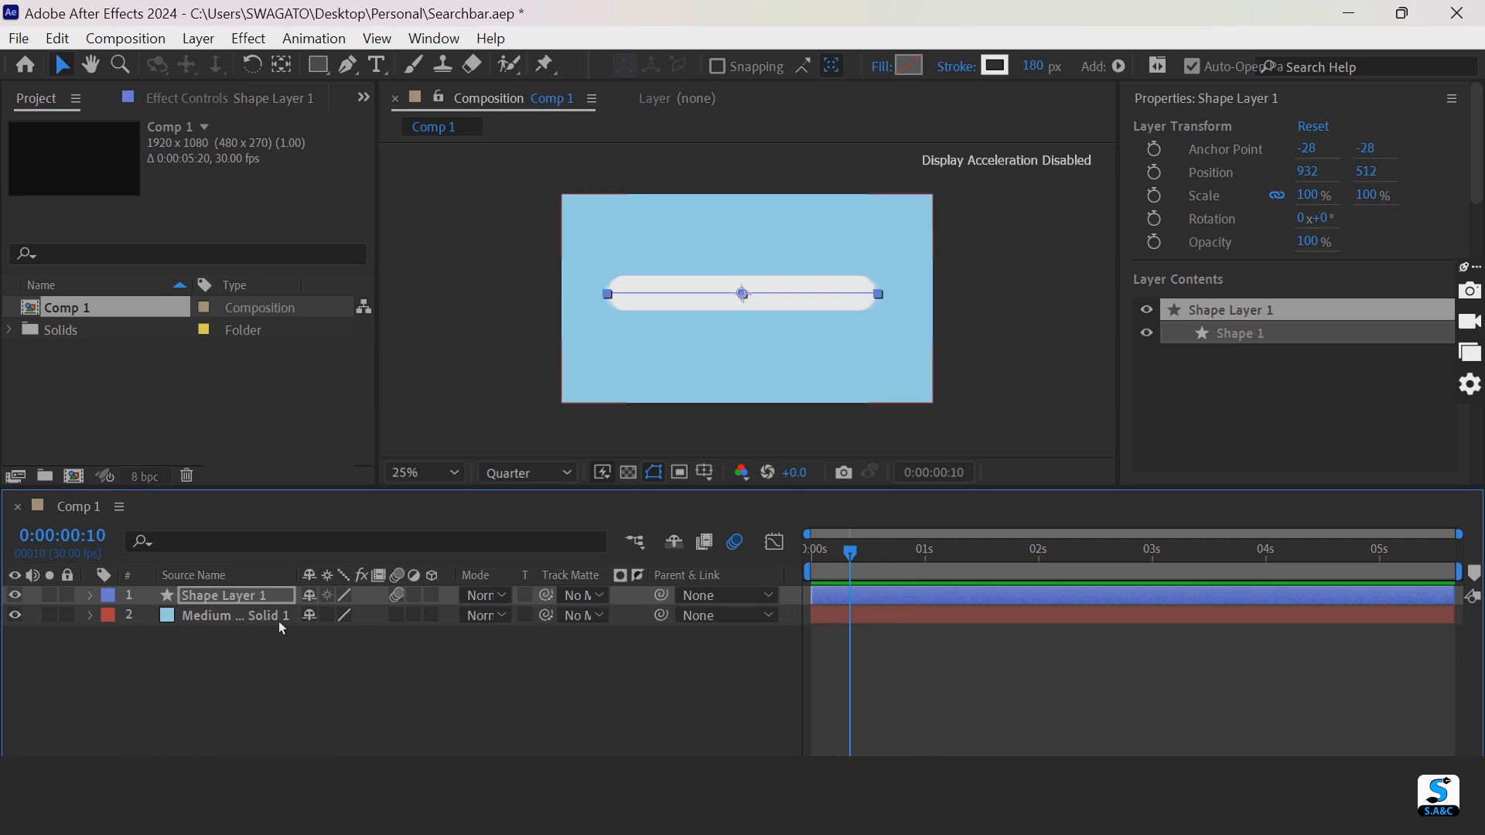
key("u")
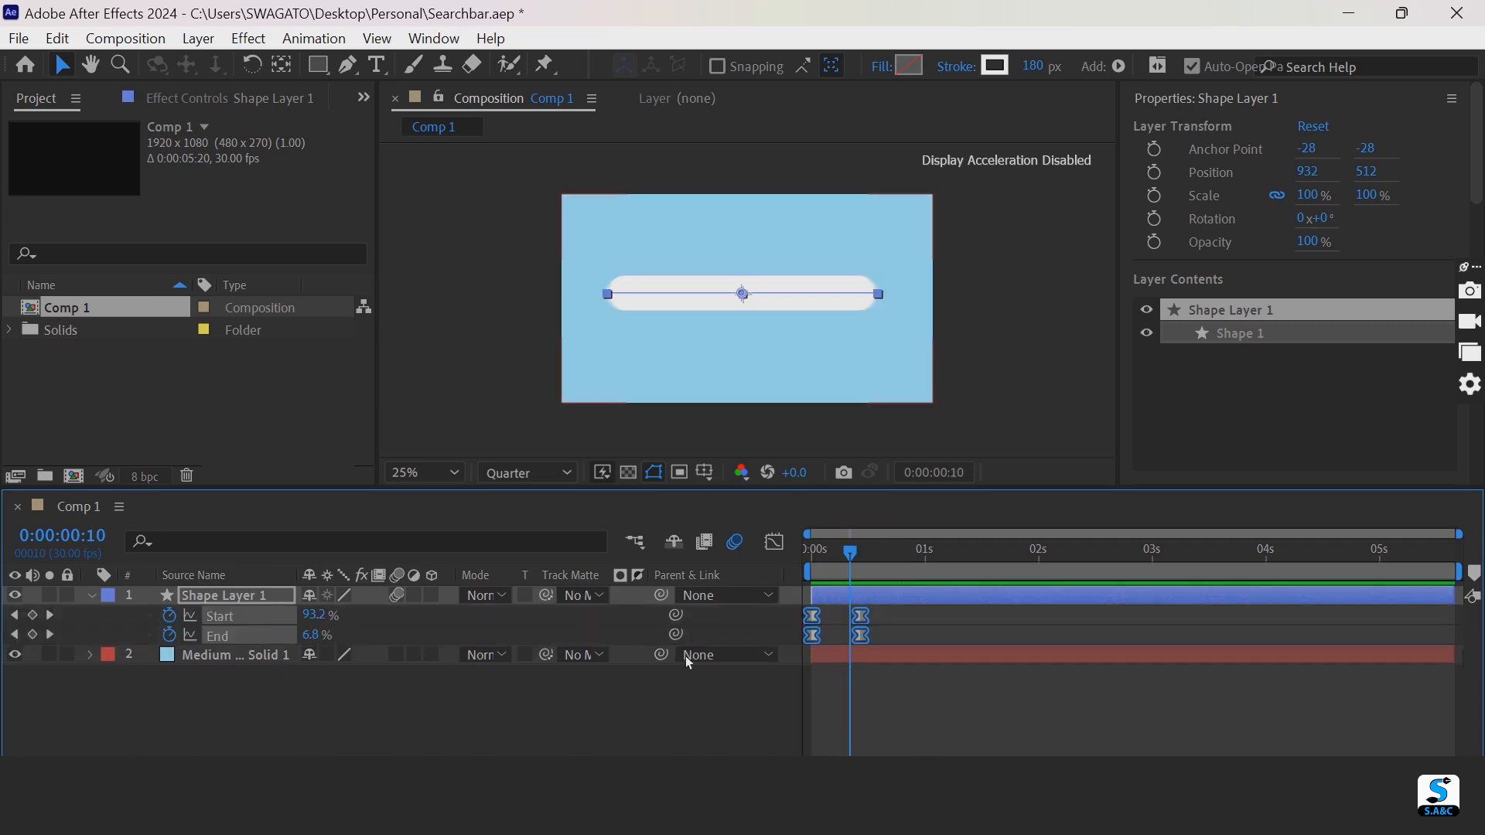
left_click(890, 655)
left_click(860, 550)
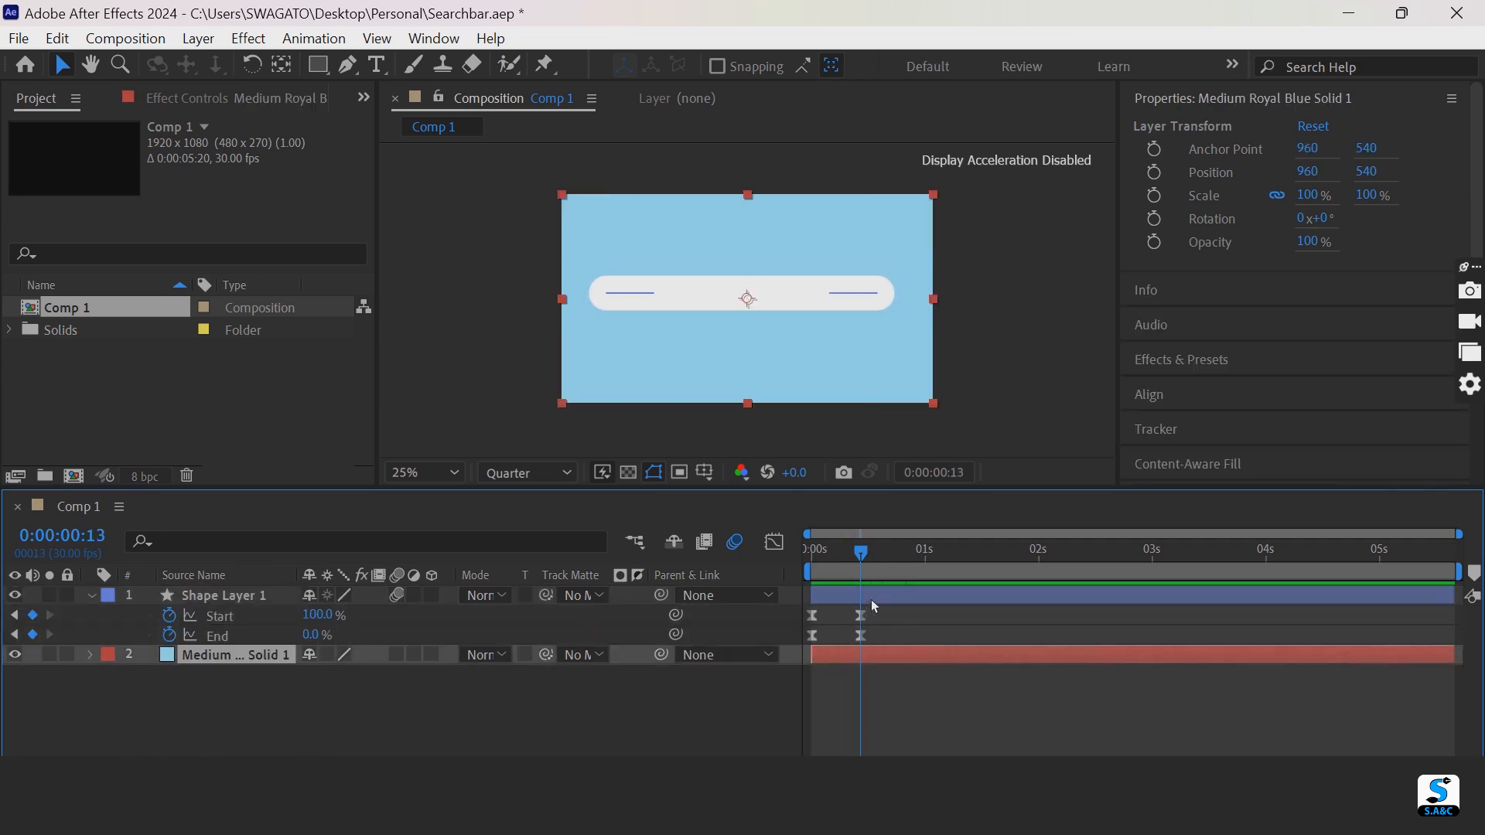
left_click(861, 616)
left_click(775, 542)
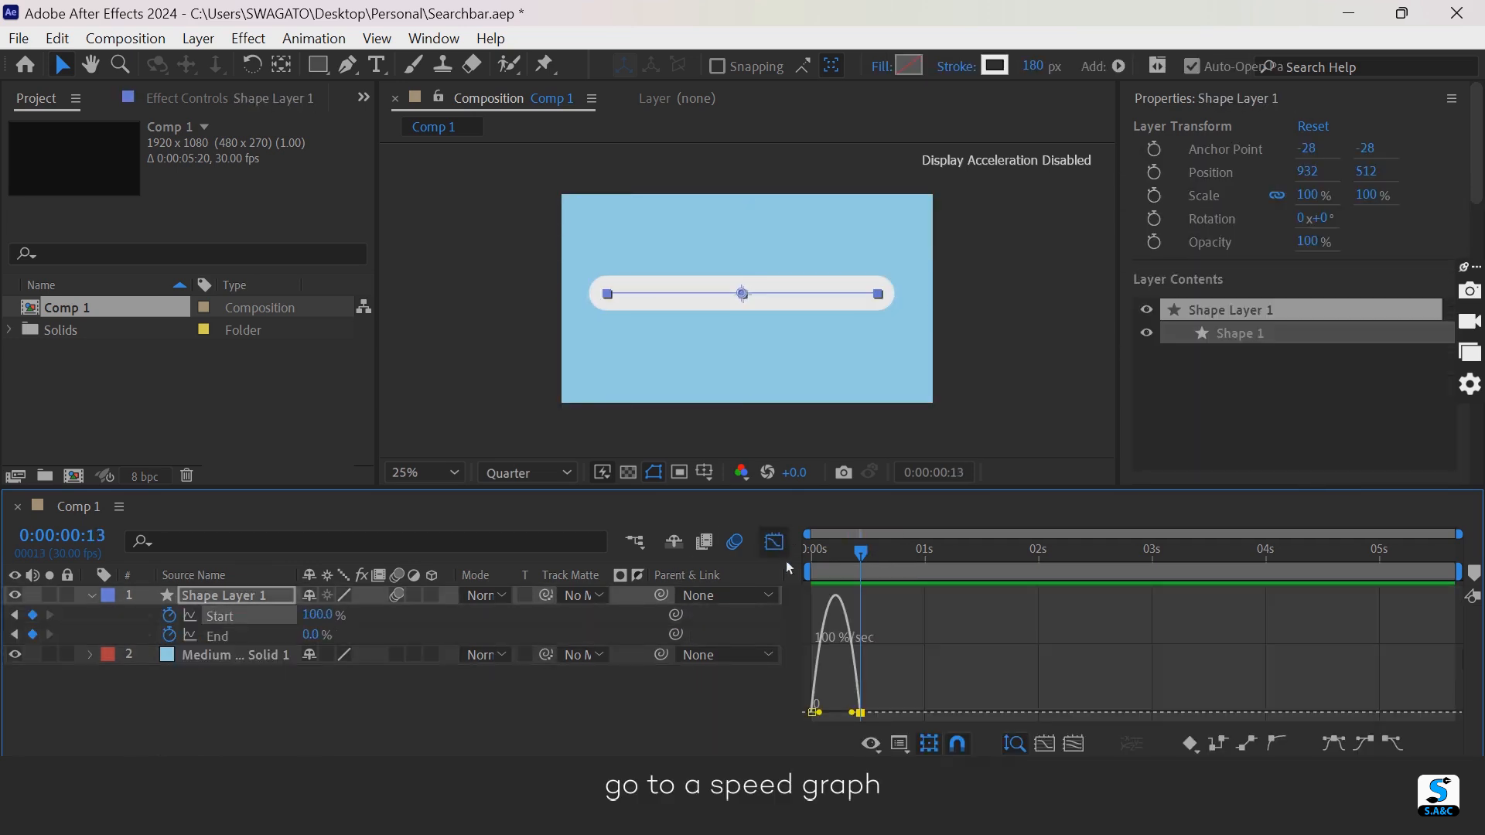
left_click_drag(852, 712, 835, 712)
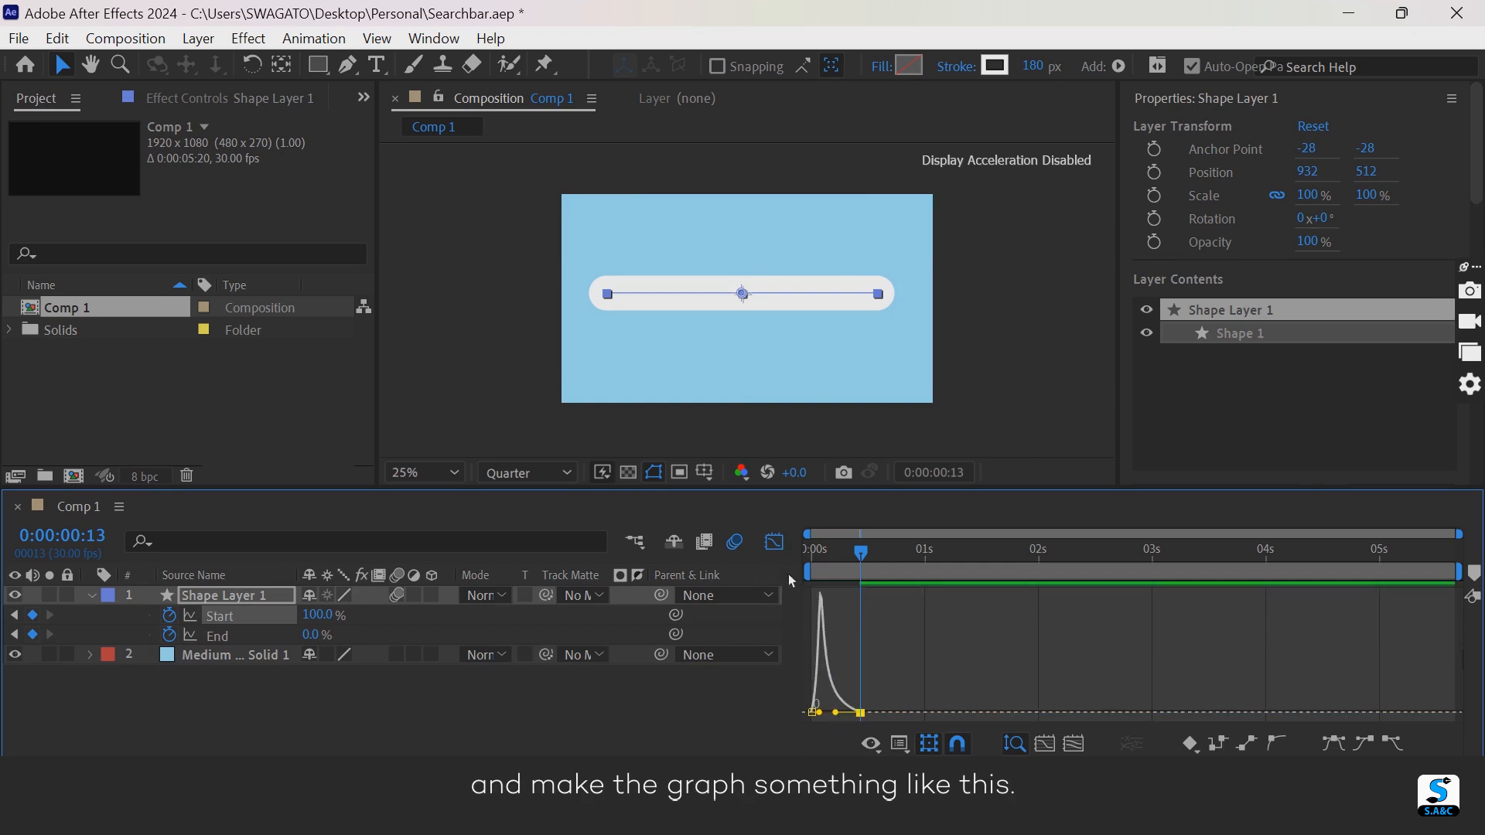
left_click(776, 544)
- Reshape the End property's speed graph with the same early peak and long ease into its closing keyframe
left_click(863, 635)
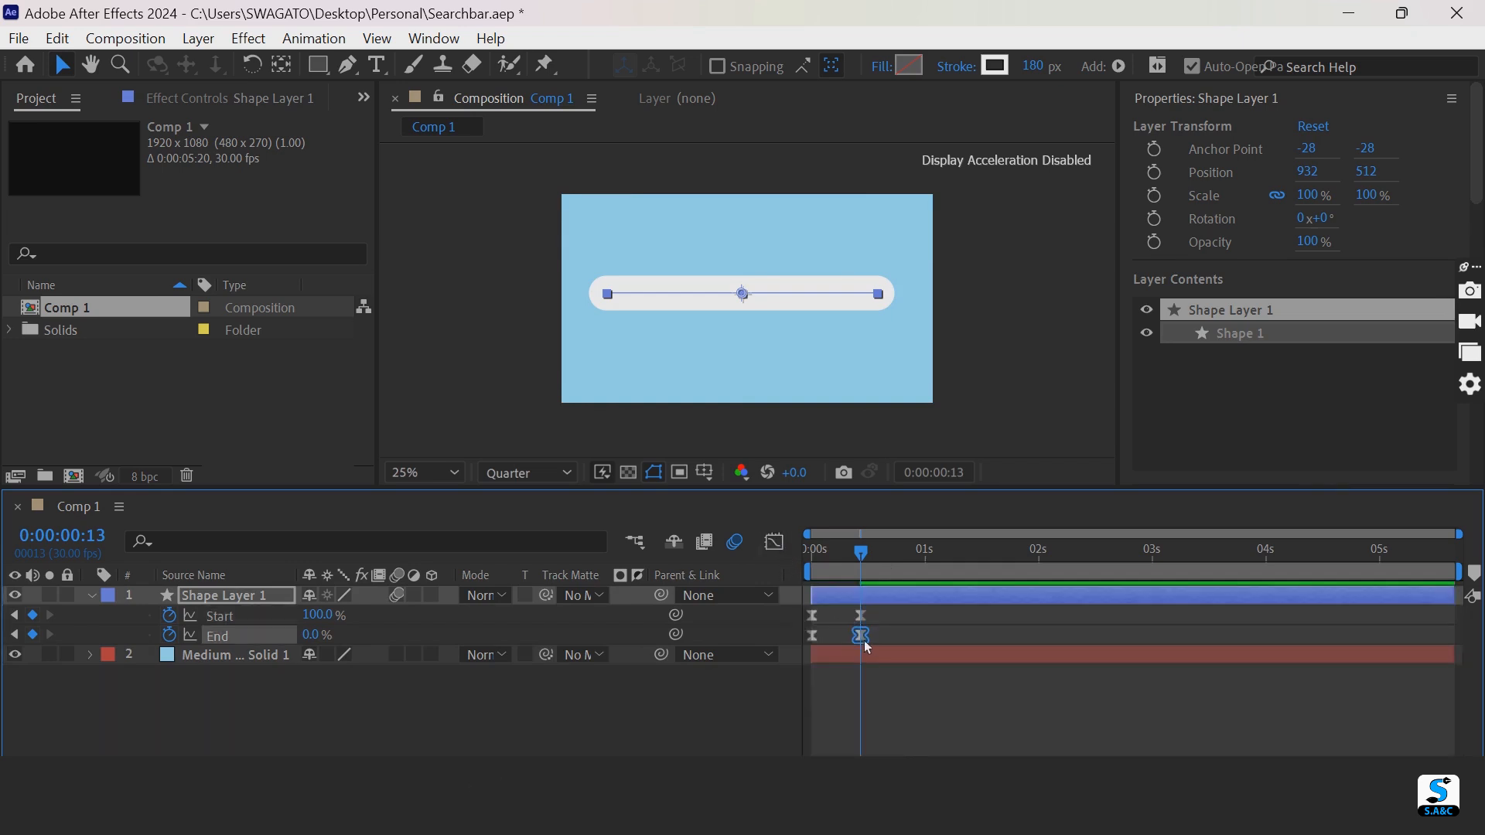
left_click(777, 546)
left_click_drag(859, 604, 824, 598)
left_click(776, 543)
- Play the eased animation from the beginning to check its motion
key("Home")
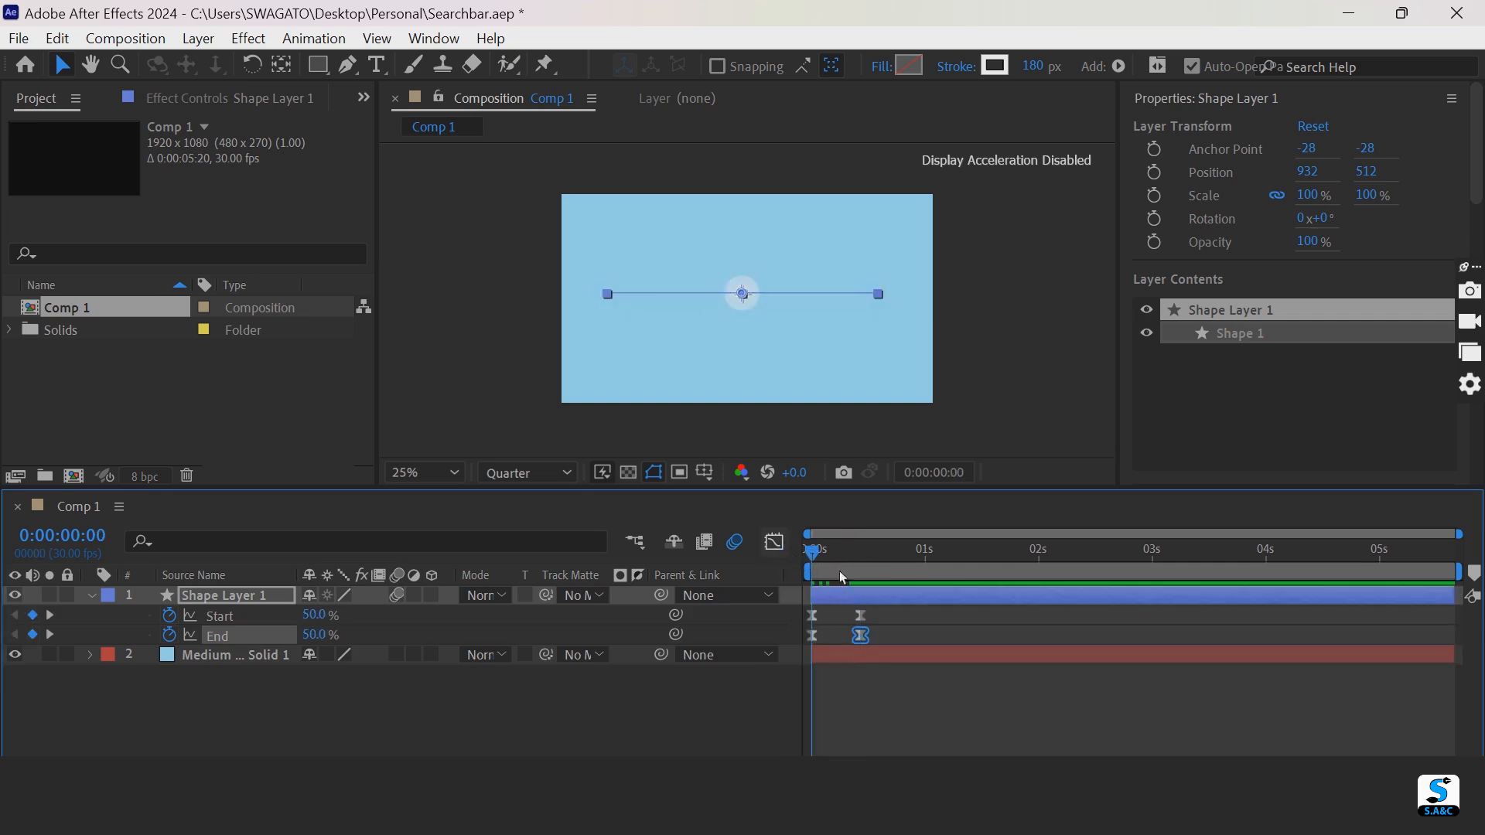
key("space")
key("space")
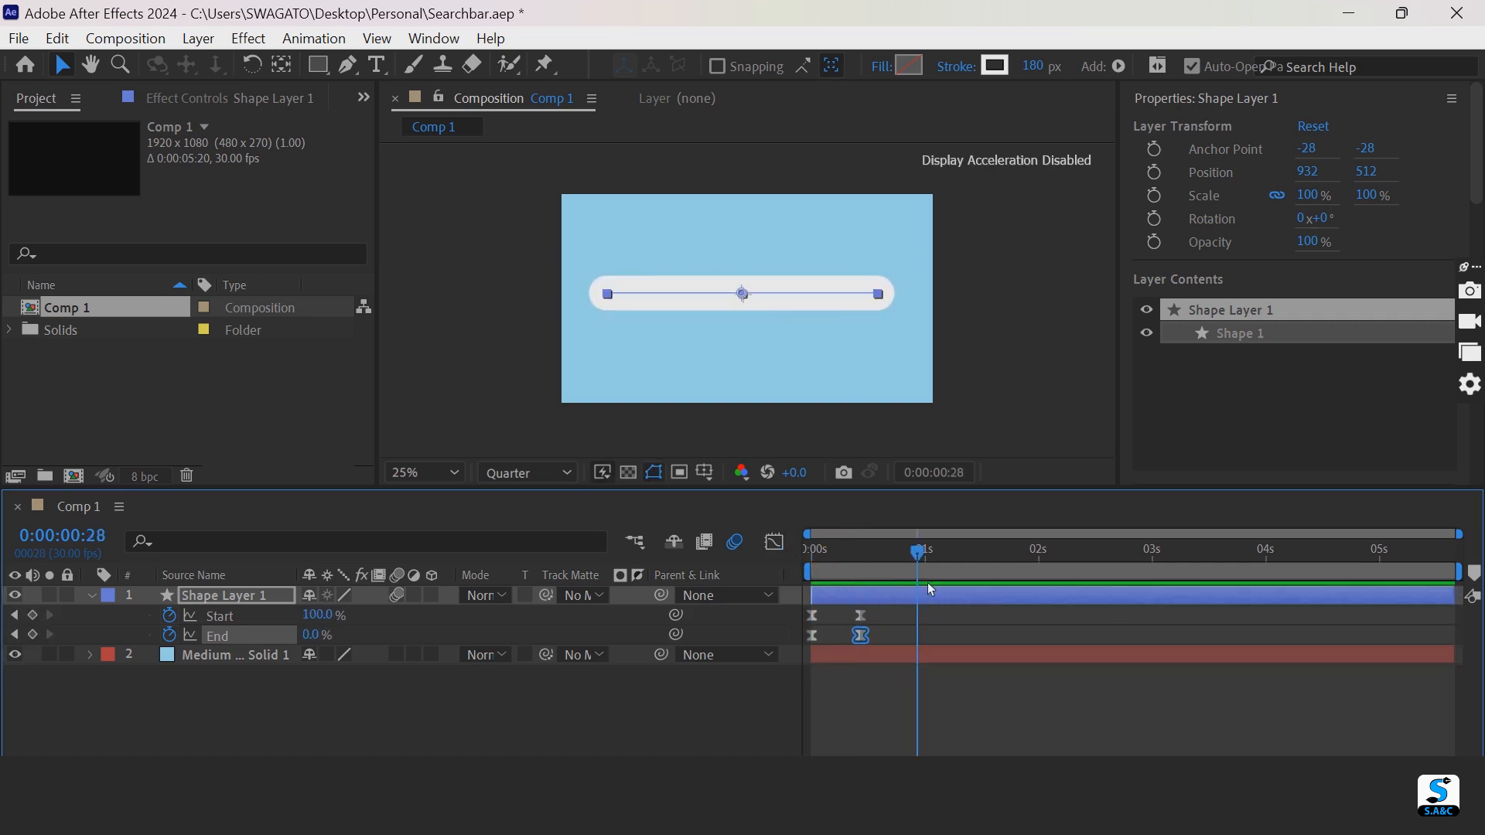
- Move the closing Start and End keyframes to 0:00:00:17 and preview the slower animation from the first frame
left_click_drag(918, 553, 881, 562)
mouse_move(896, 611)
left_mouse_down()
mouse_move(863, 637)
mouse_move(884, 617)
left_mouse_up()
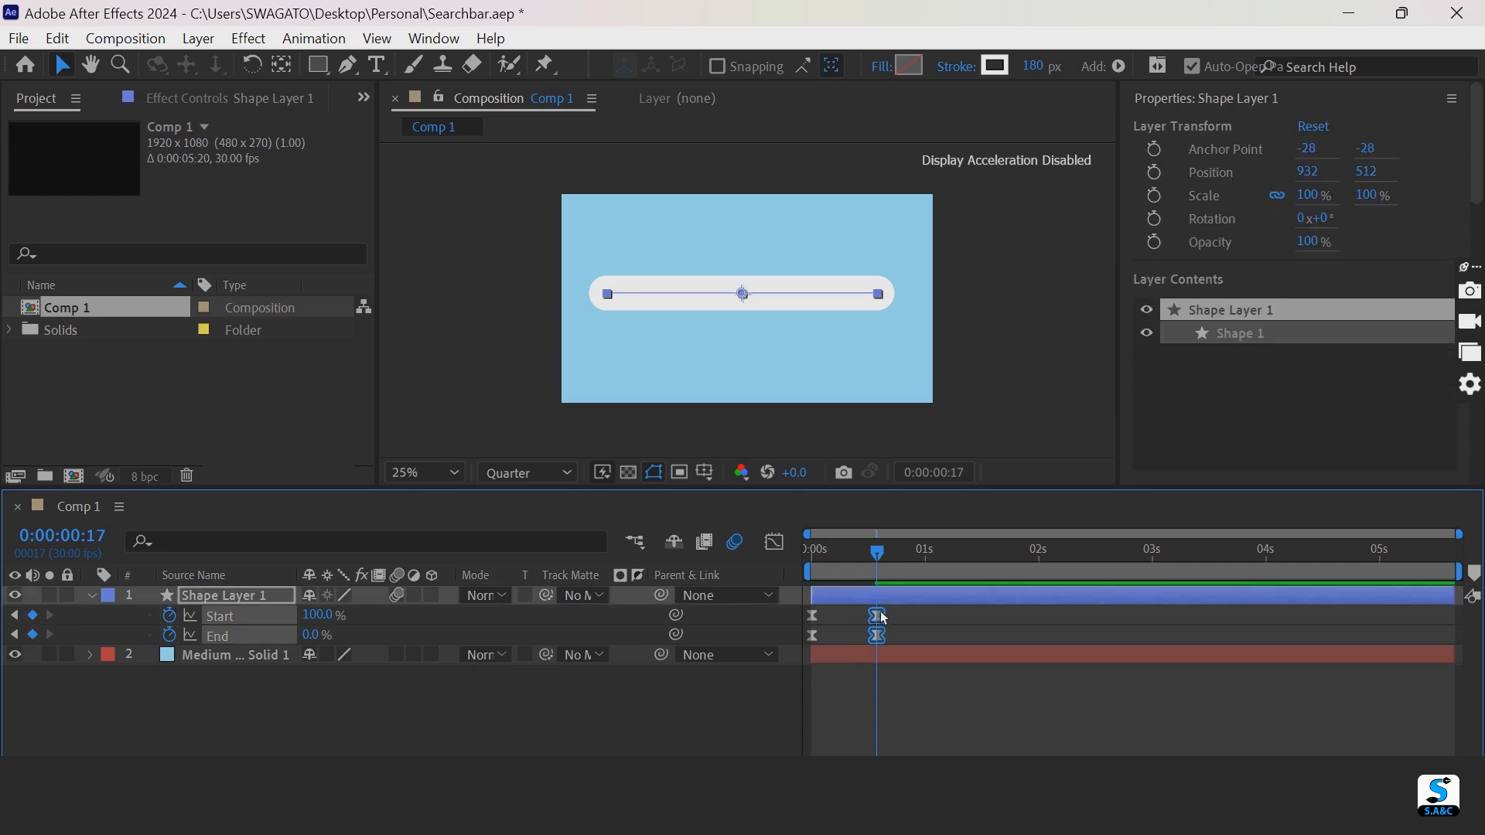
left_click_drag(880, 557, 708, 554)
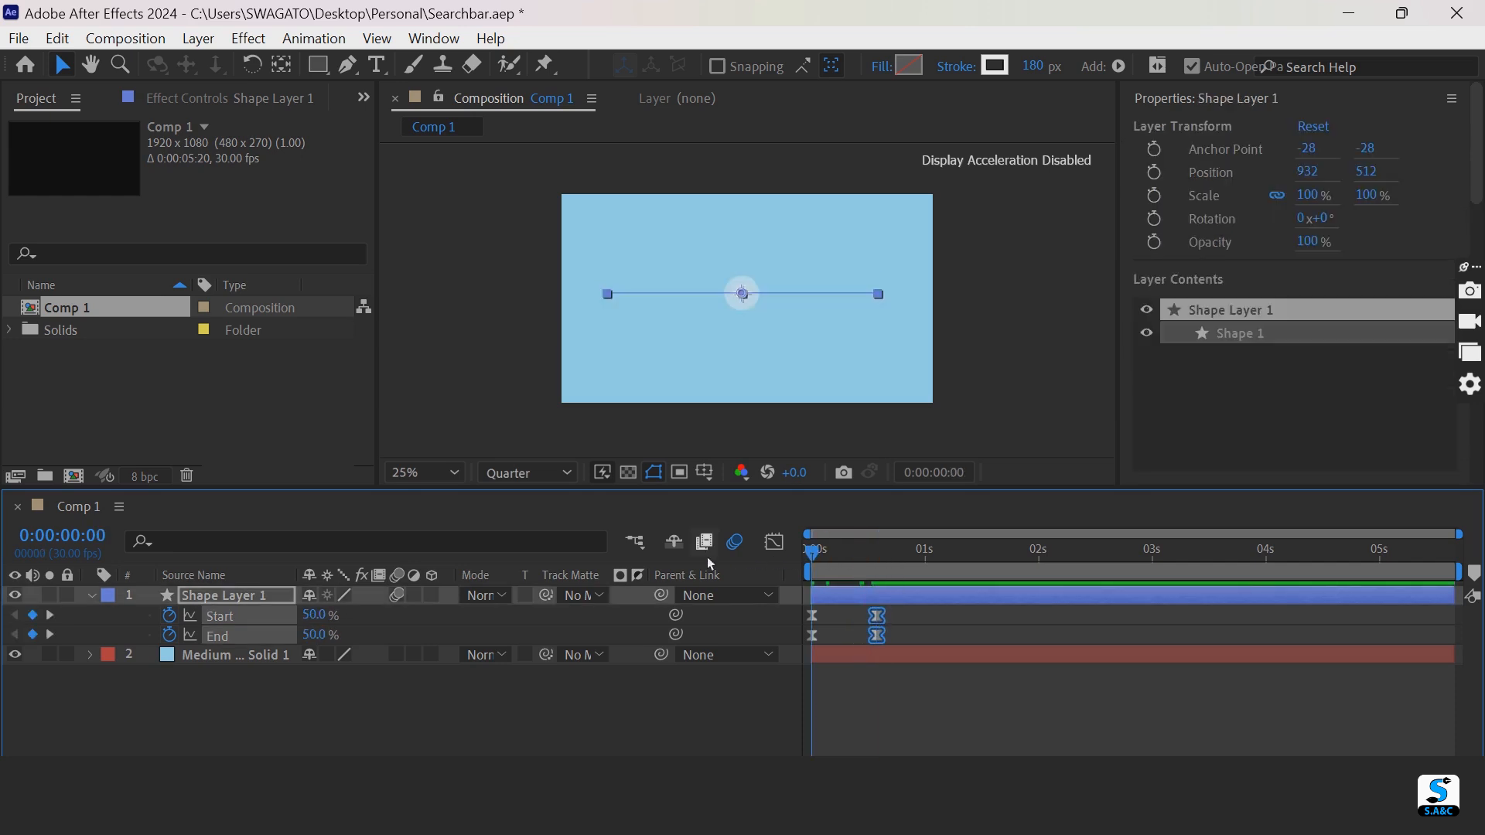
left_click(925, 708)
key("space")
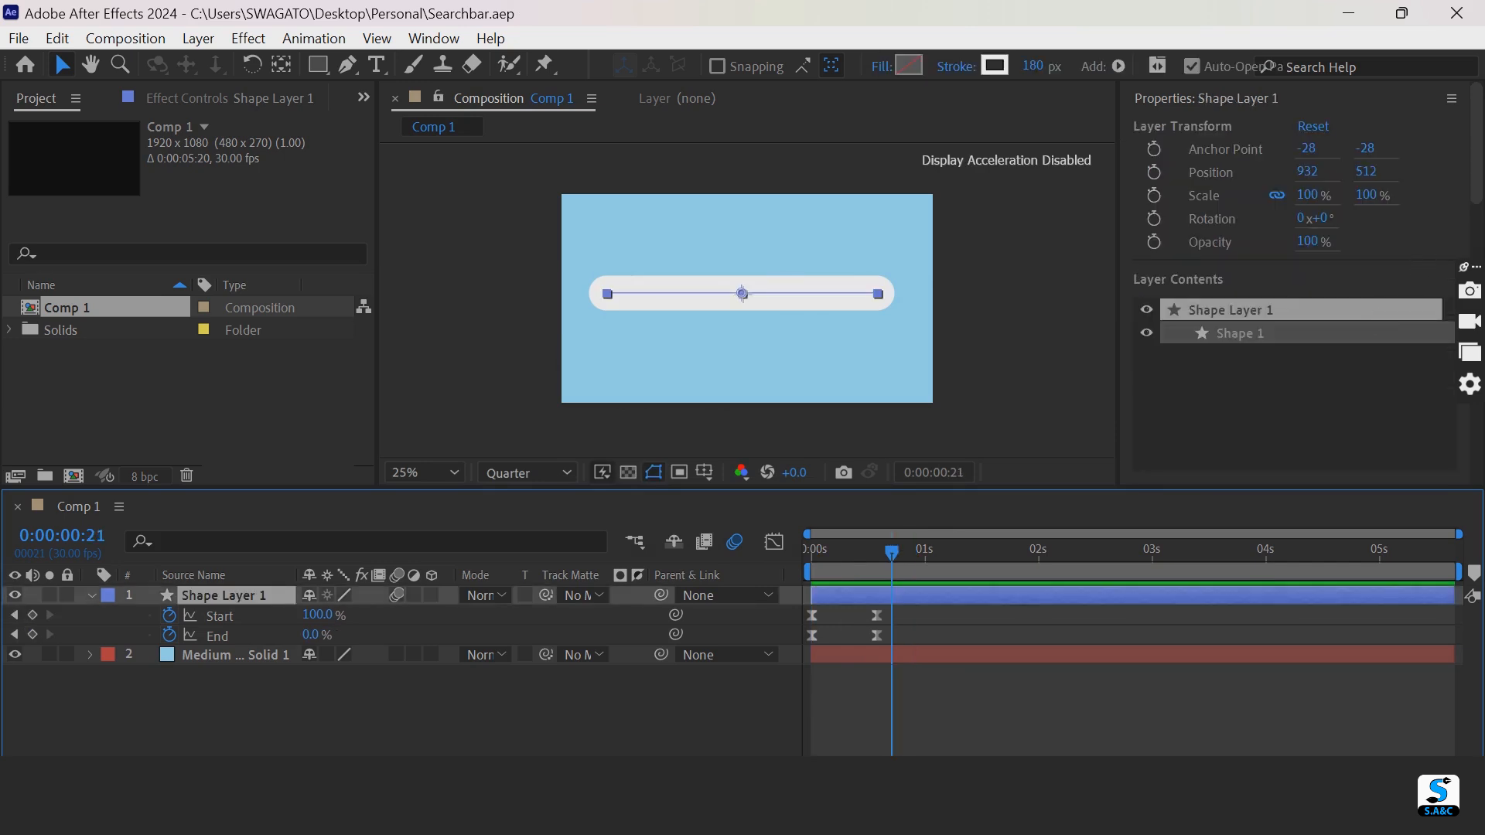
- Center the white bar horizontally and vertically in the composition and save the project
scroll(1318, 348, "down", 10)
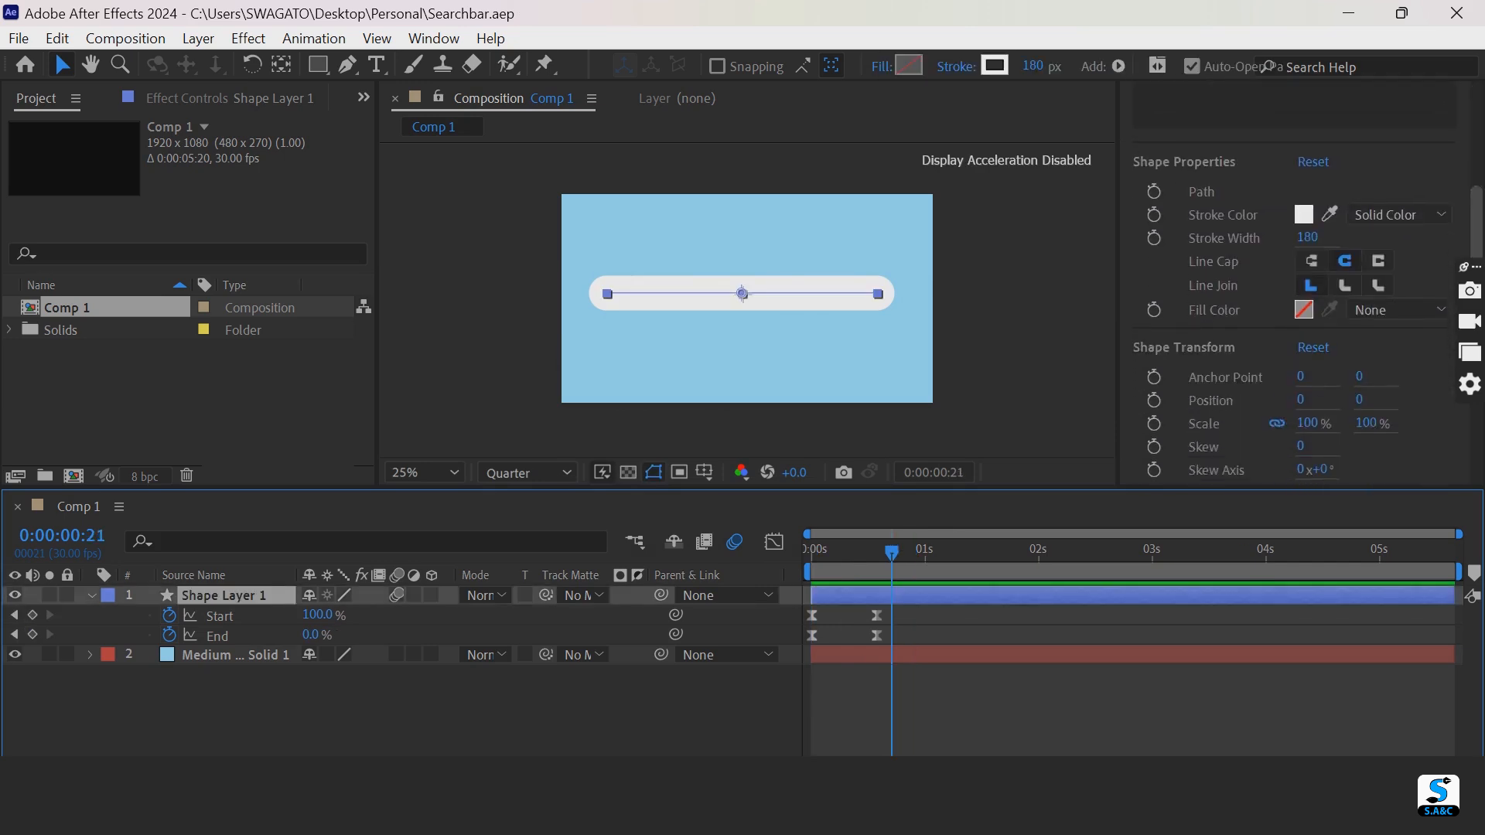
left_click(1192, 284)
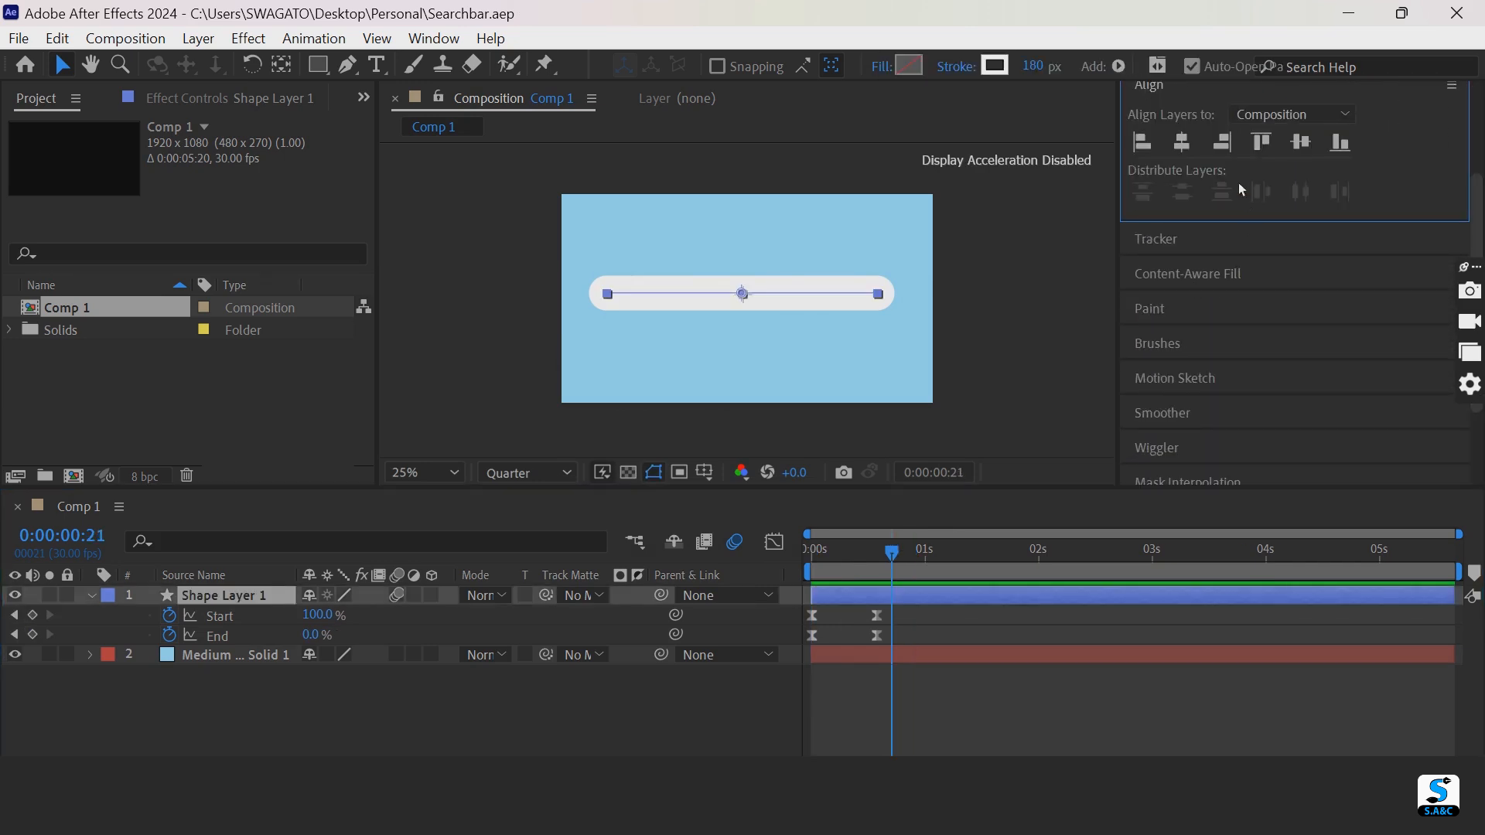
left_click(1189, 142)
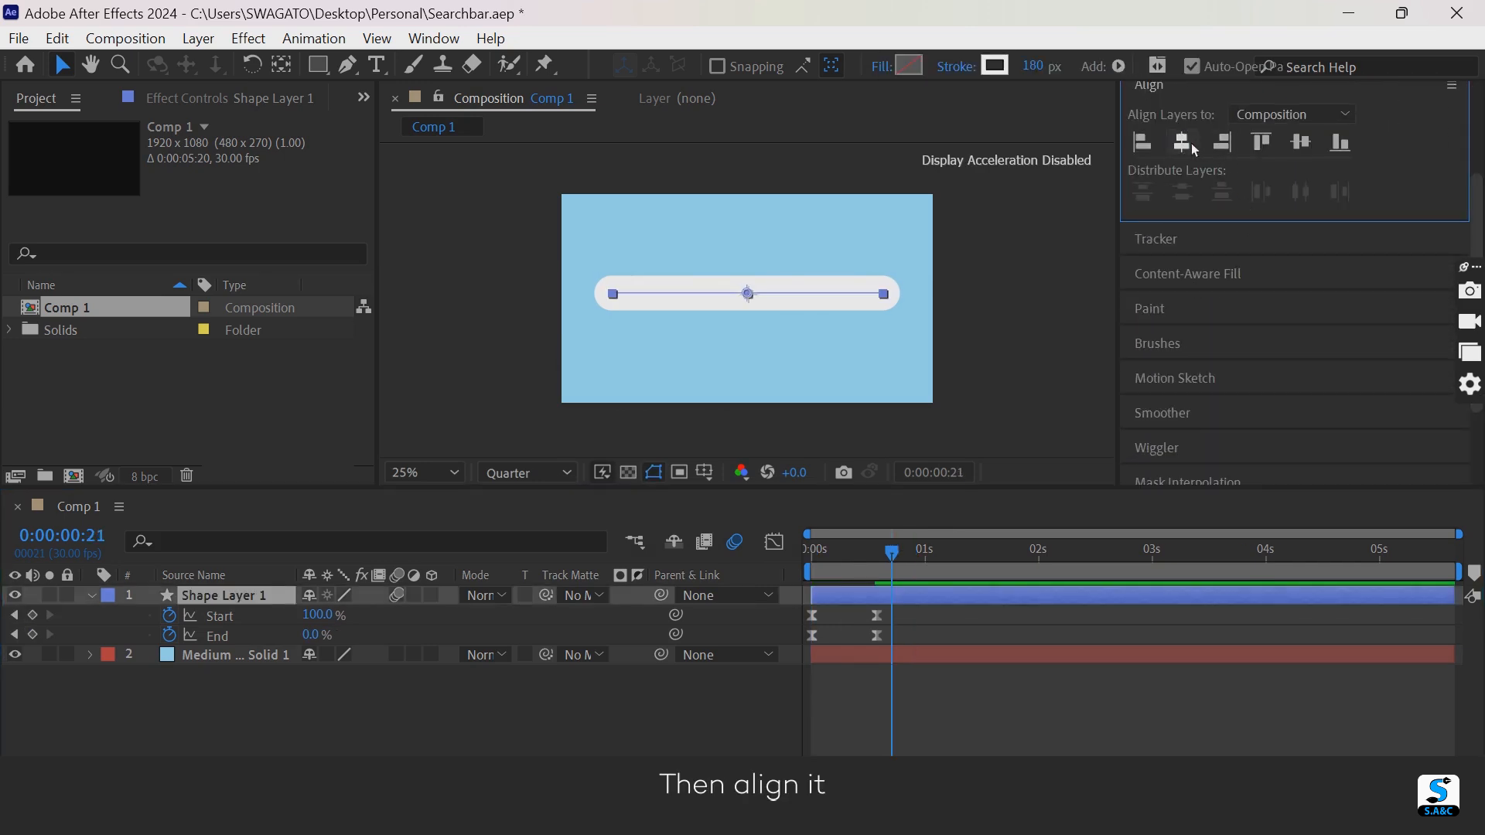
left_click(1311, 146)
left_click(1019, 325)
key("ctrl+s")
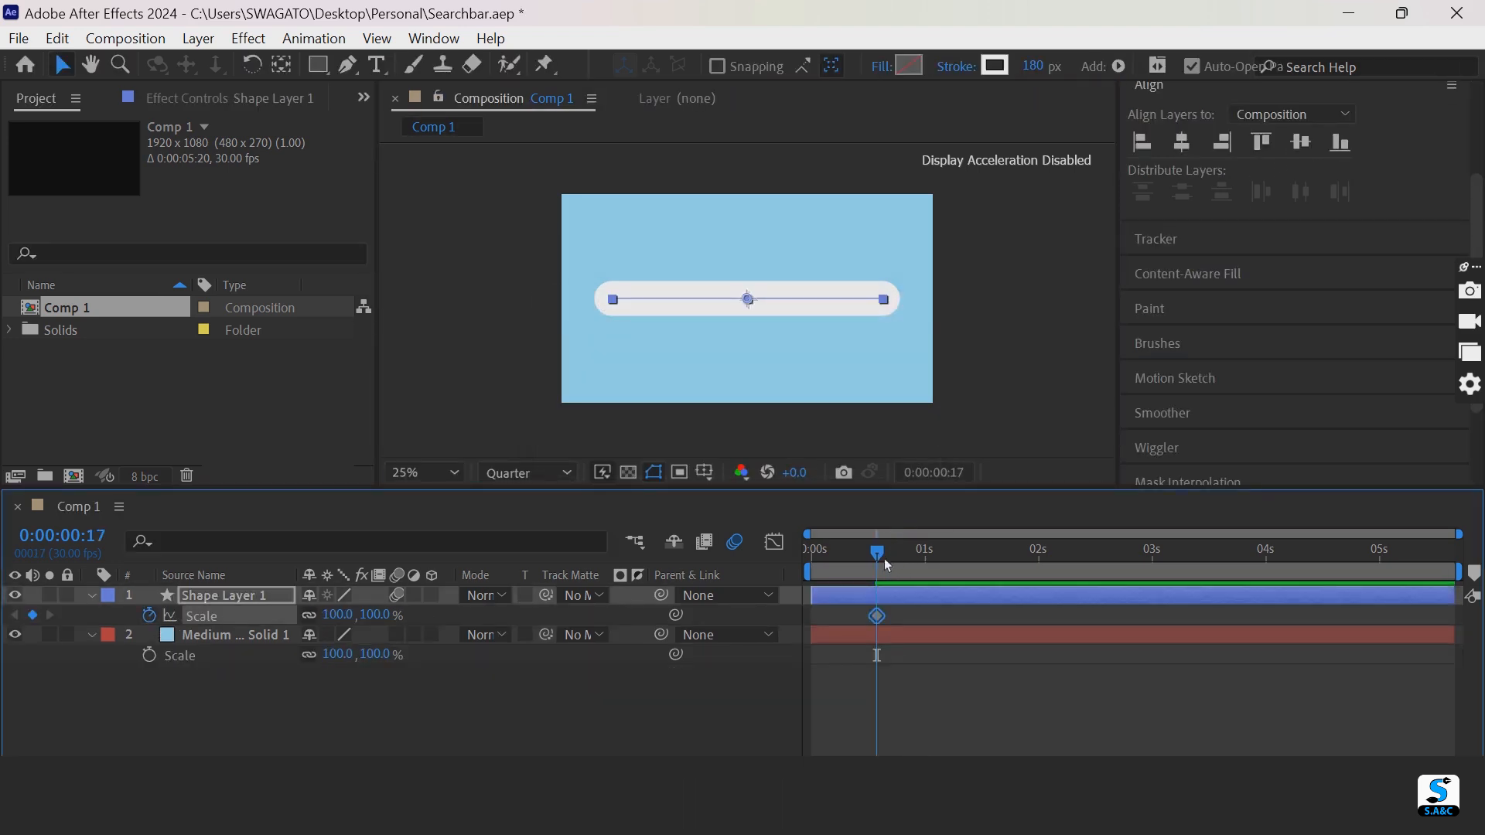
- Add a Scale keyframe on Shape Layer 1 at 0:00:00:27 and reduce its value to 73%
left_click_drag(885, 552, 914, 558)
left_click(31, 615)
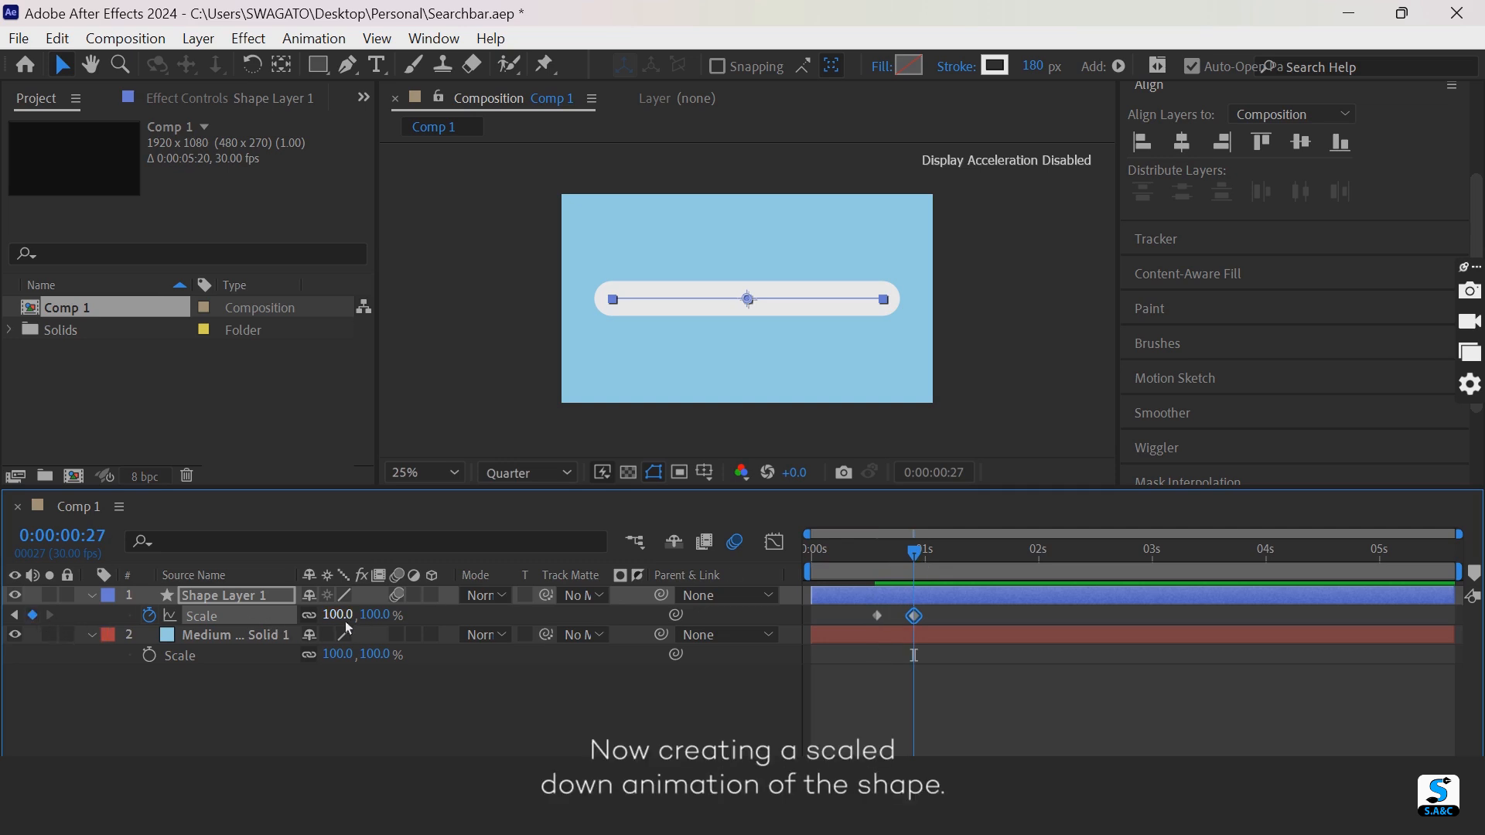
left_click_drag(342, 621, 319, 628)
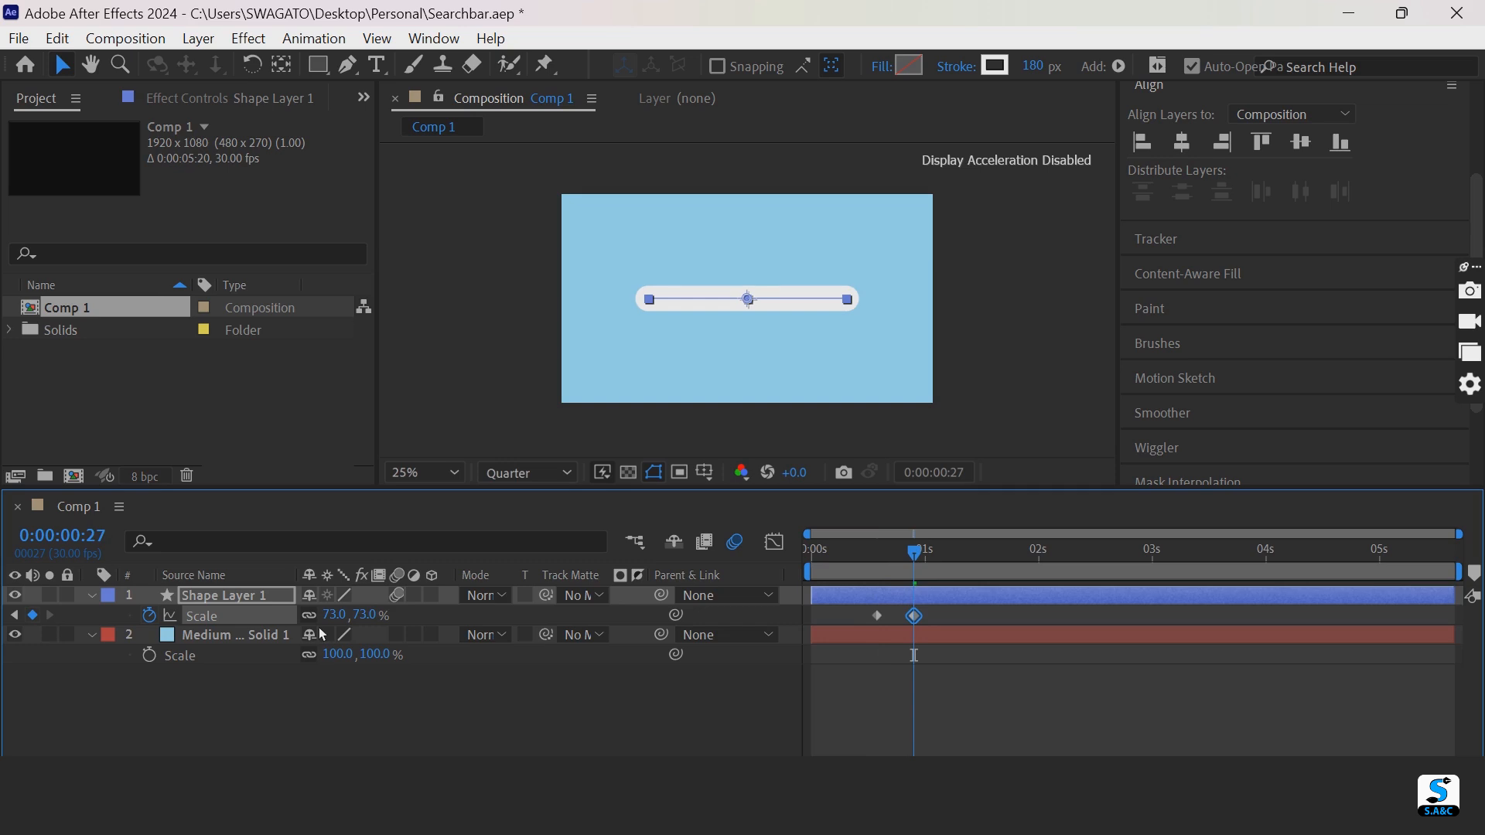
- Scrub back and play the composition from the first frame to check the bar's scale-down
left_click_drag(920, 563, 856, 559)
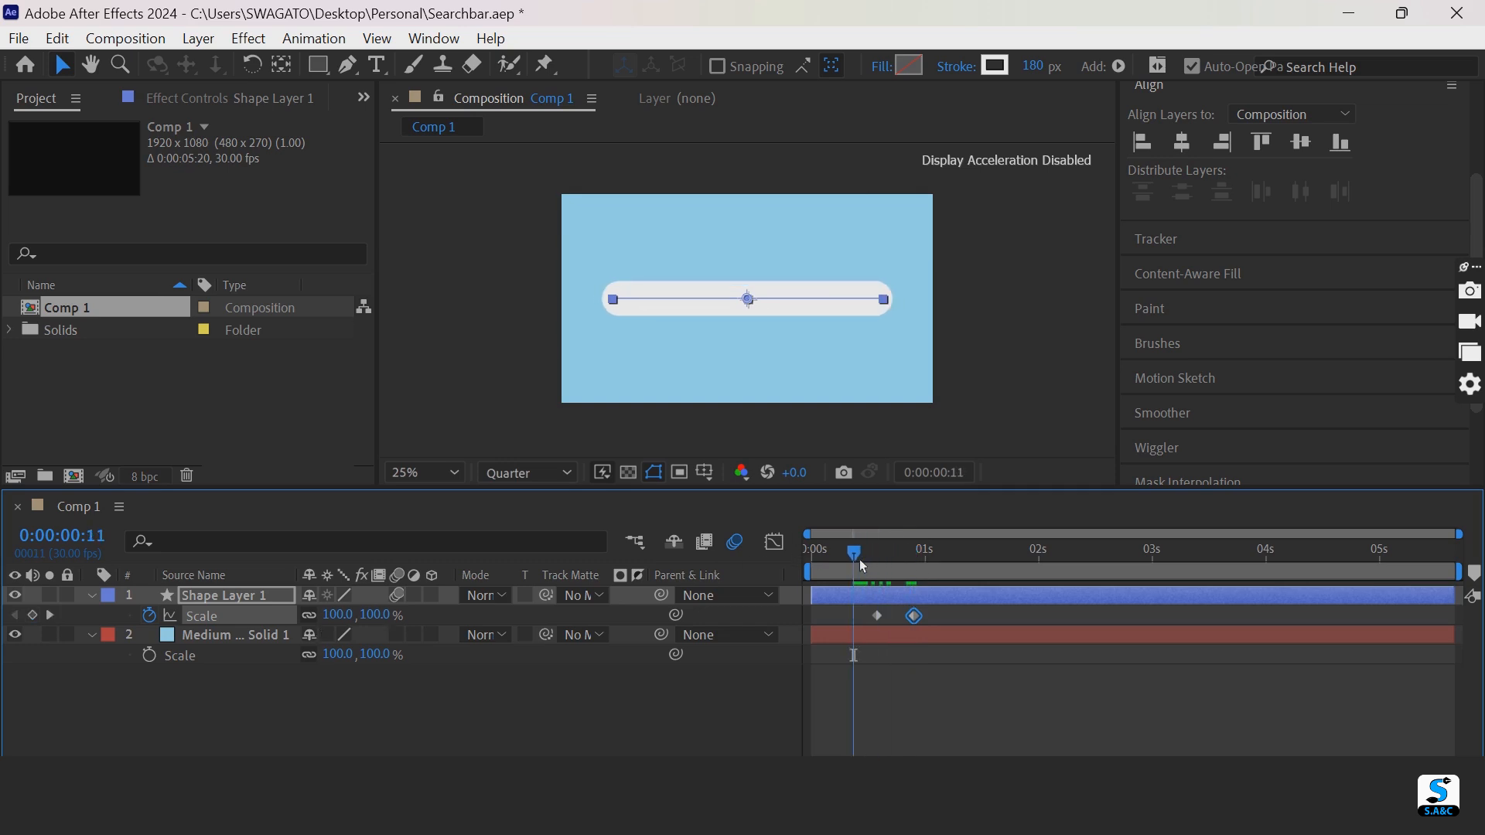
key("space")
key("space")
key("Home")
key("space")
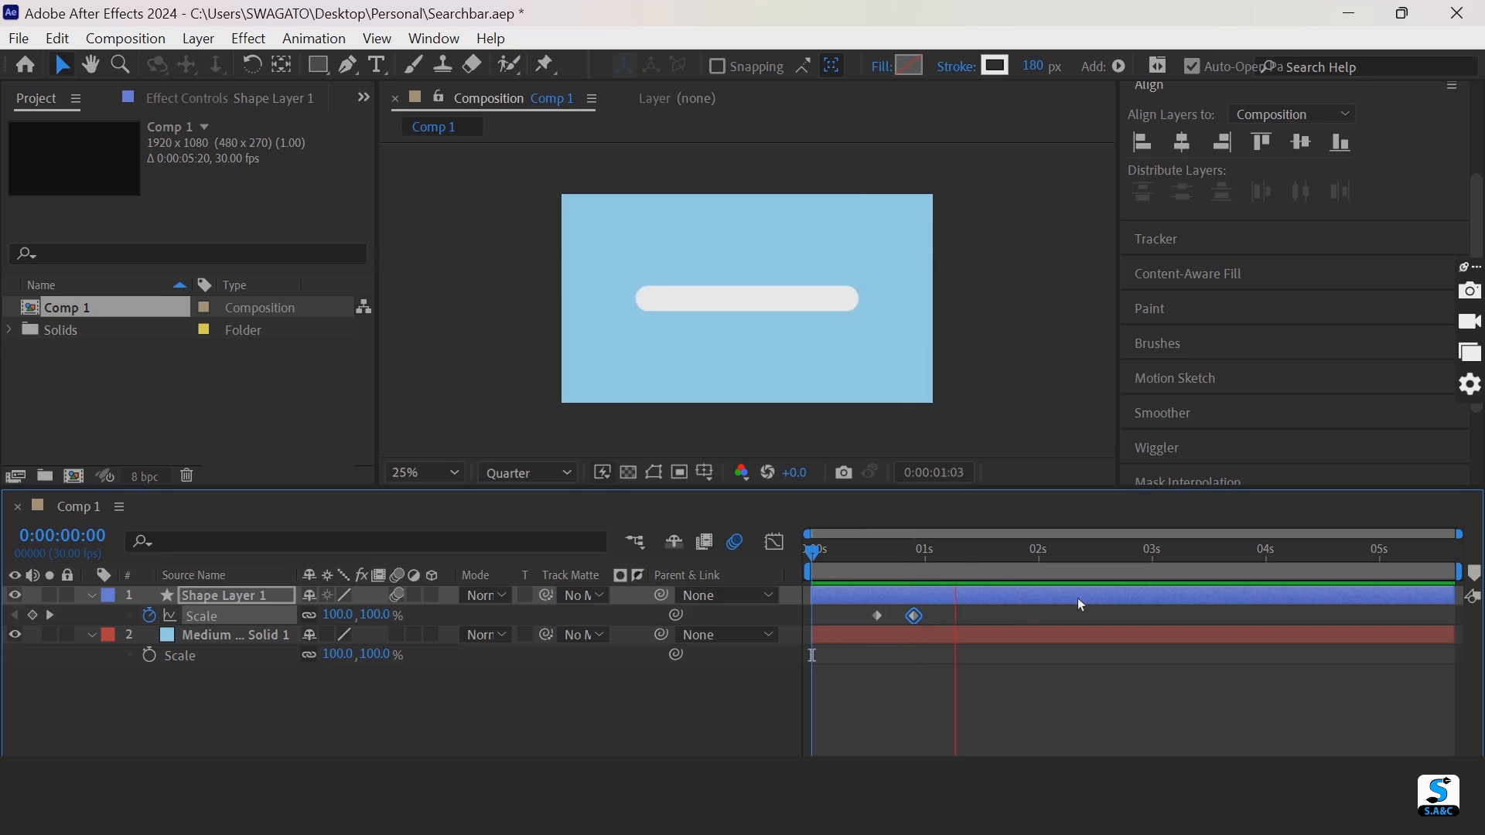
key("space")
- Apply Easy Ease to both Scale keyframes and reshape their speed graph to peak early and slow gradually into the closing keyframe
left_click_drag(932, 609, 863, 619)
key("F9")
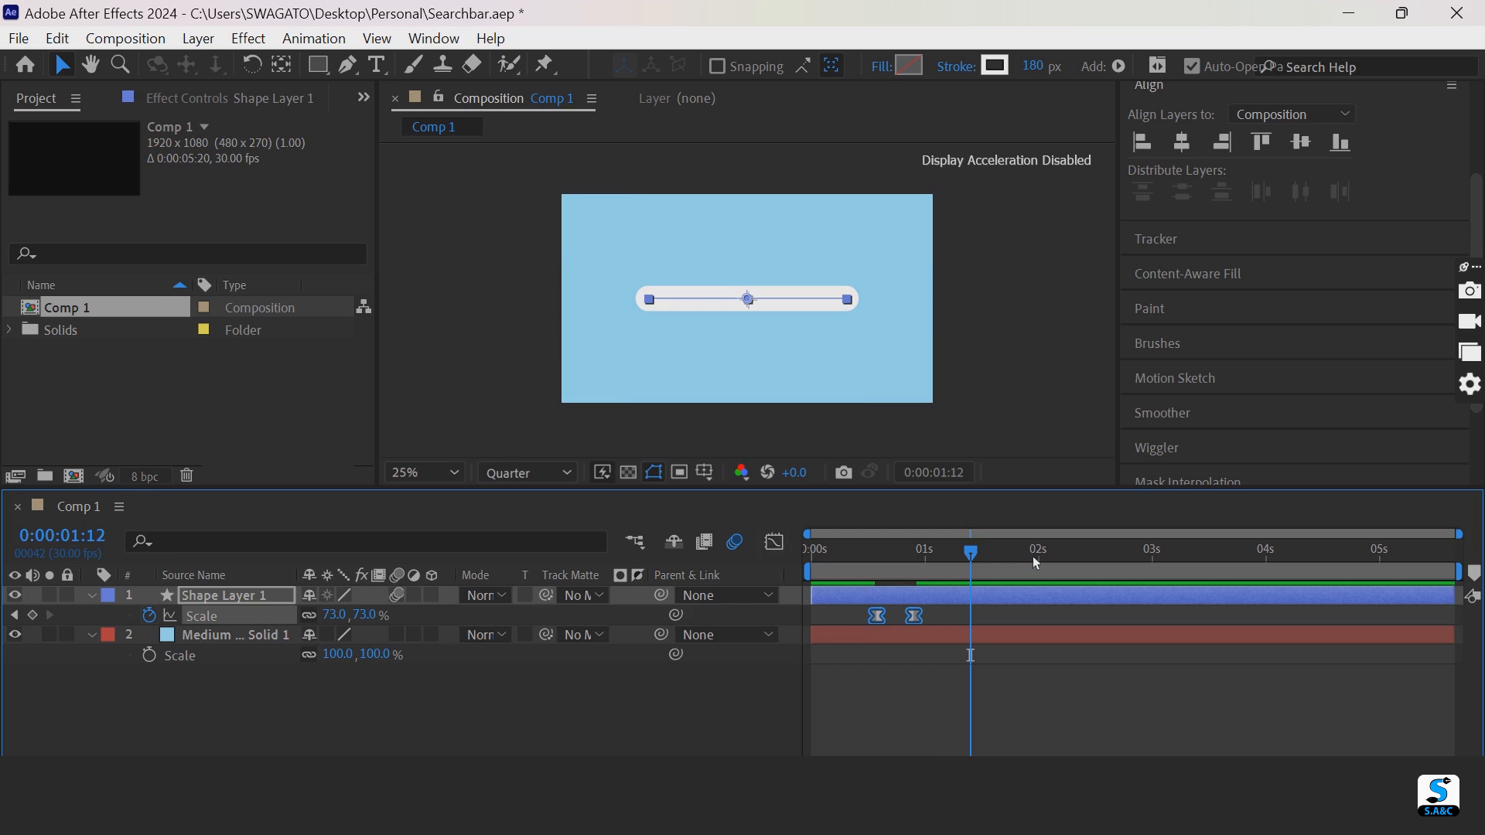
left_click_drag(973, 555, 918, 566)
left_click(935, 656)
left_click(914, 616)
left_click(774, 542)
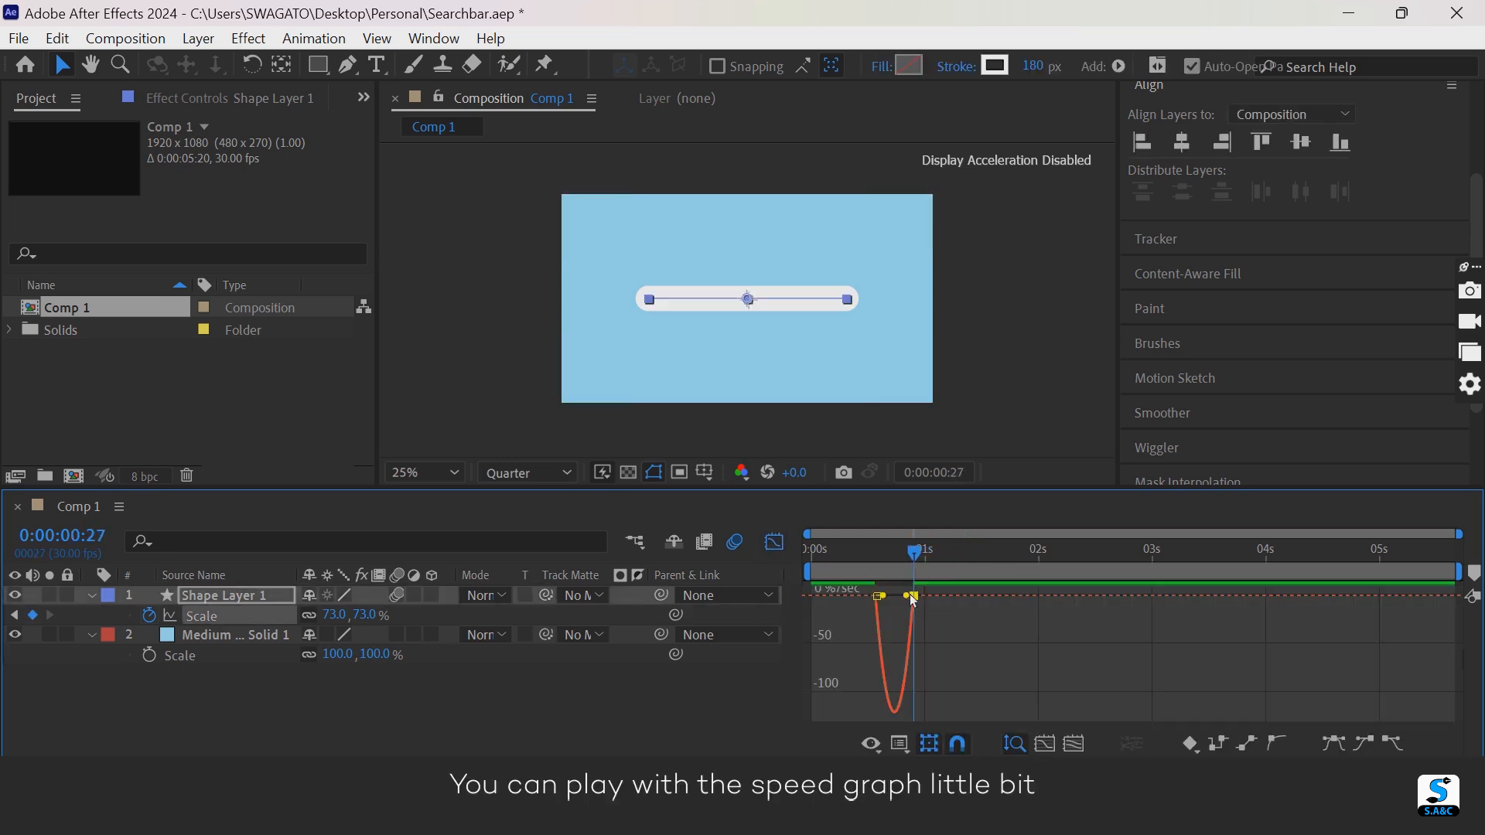
left_click_drag(909, 600, 1047, 609)
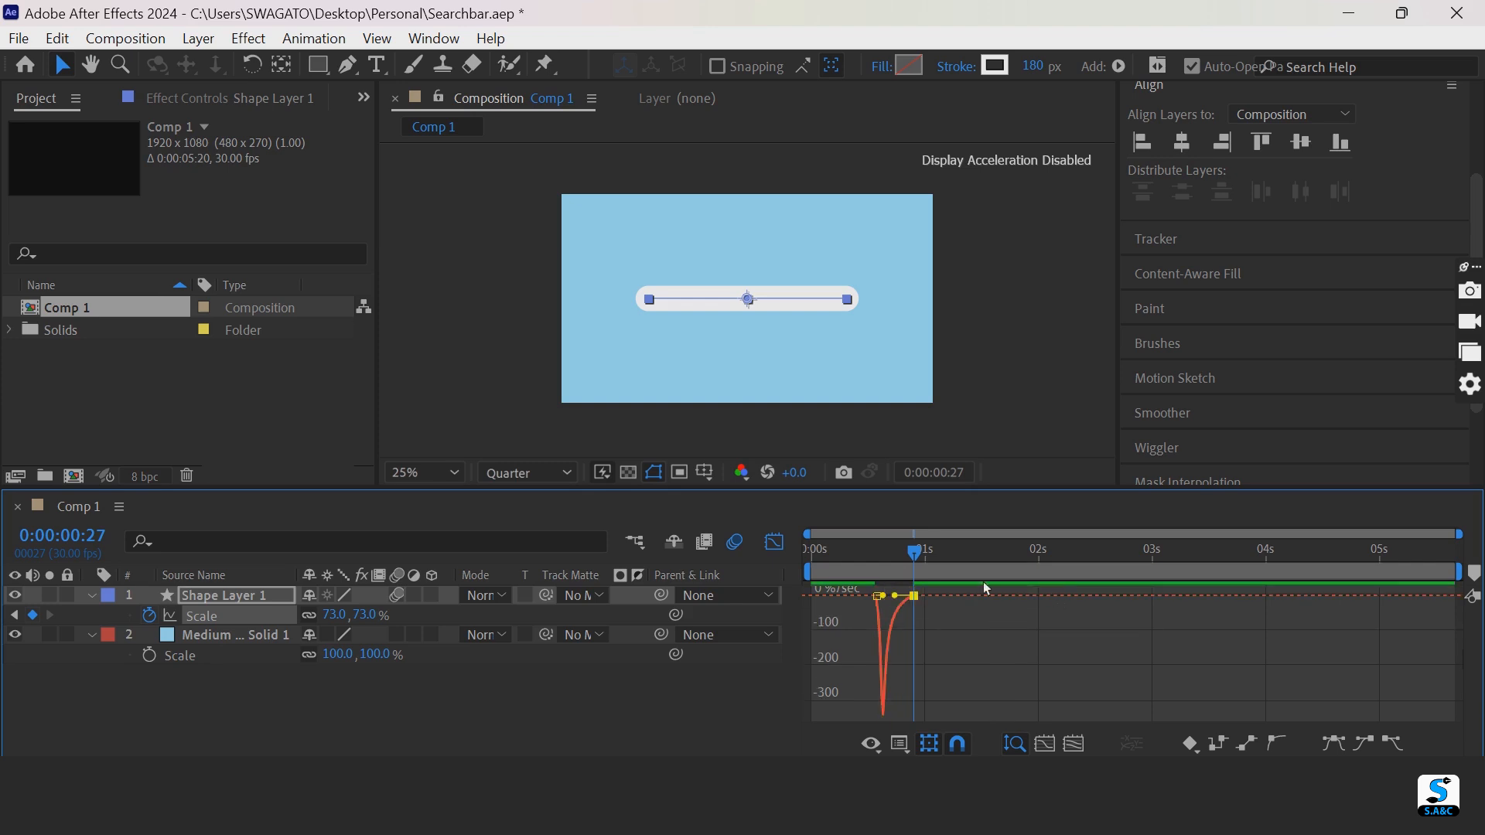
left_click(775, 541)
- Play the animation from the first frame twice to check the eased scale-down
left_click_drag(910, 557, 813, 557)
key("space")
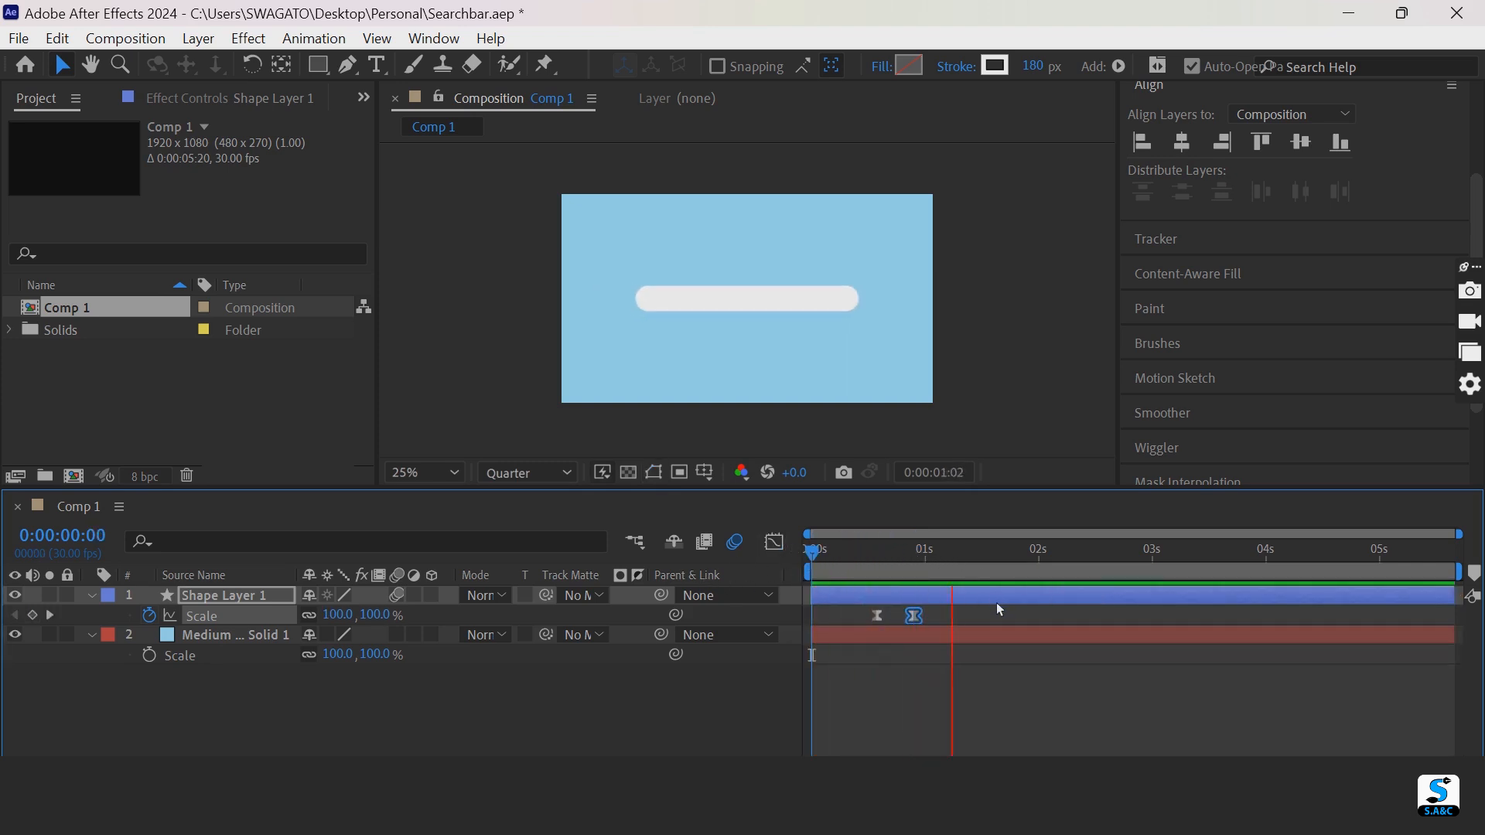
key("space")
left_click_drag(968, 554, 812, 554)
key("space")
key("space")
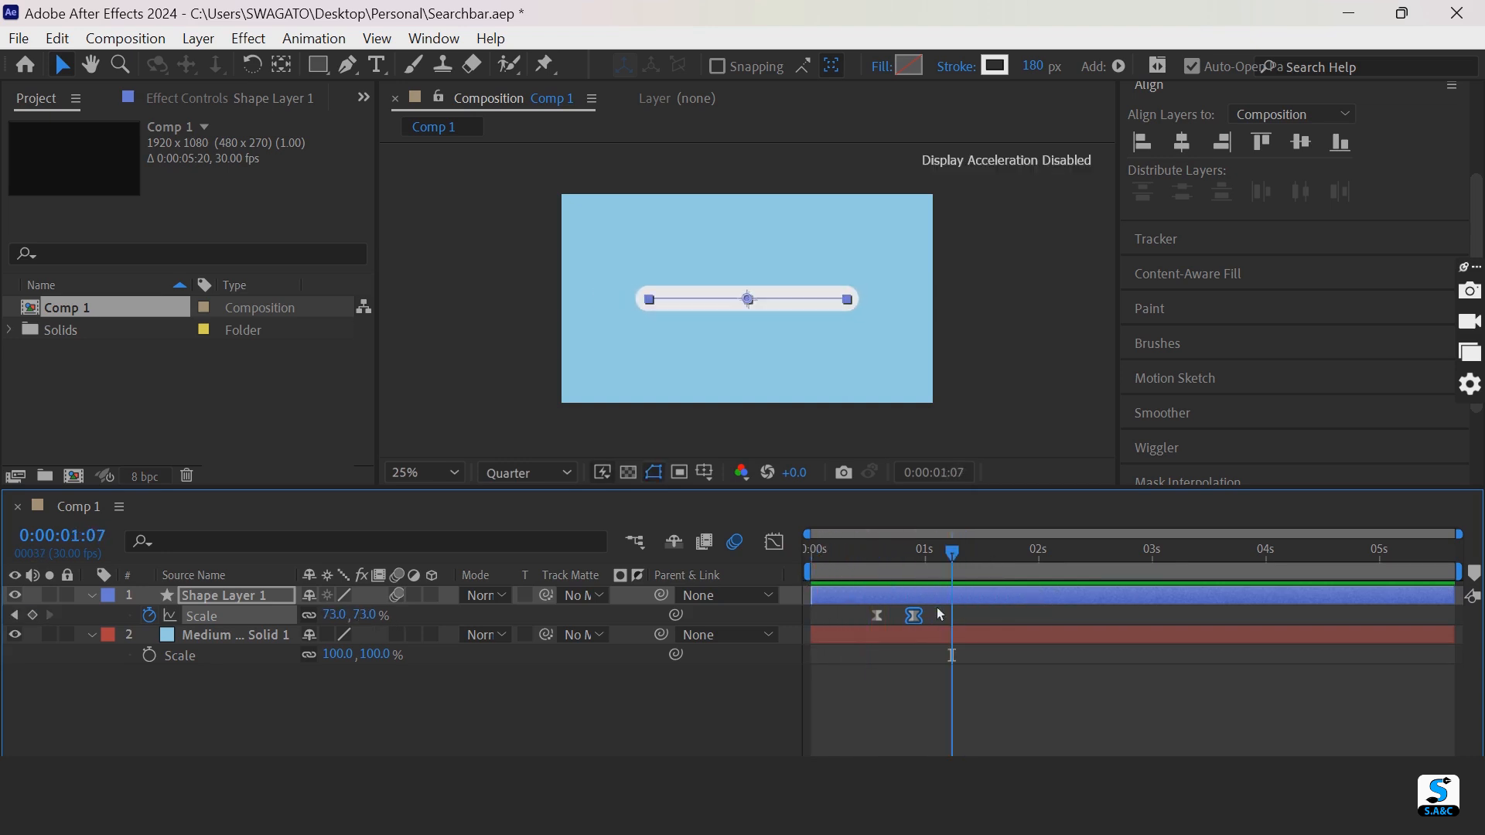
- Move the bar's closing Scale keyframe to 0:00:01:01 and preview the slower scale-down from the start
left_click(933, 619)
left_click_drag(914, 616, 935, 617)
left_click_drag(963, 557, 813, 554)
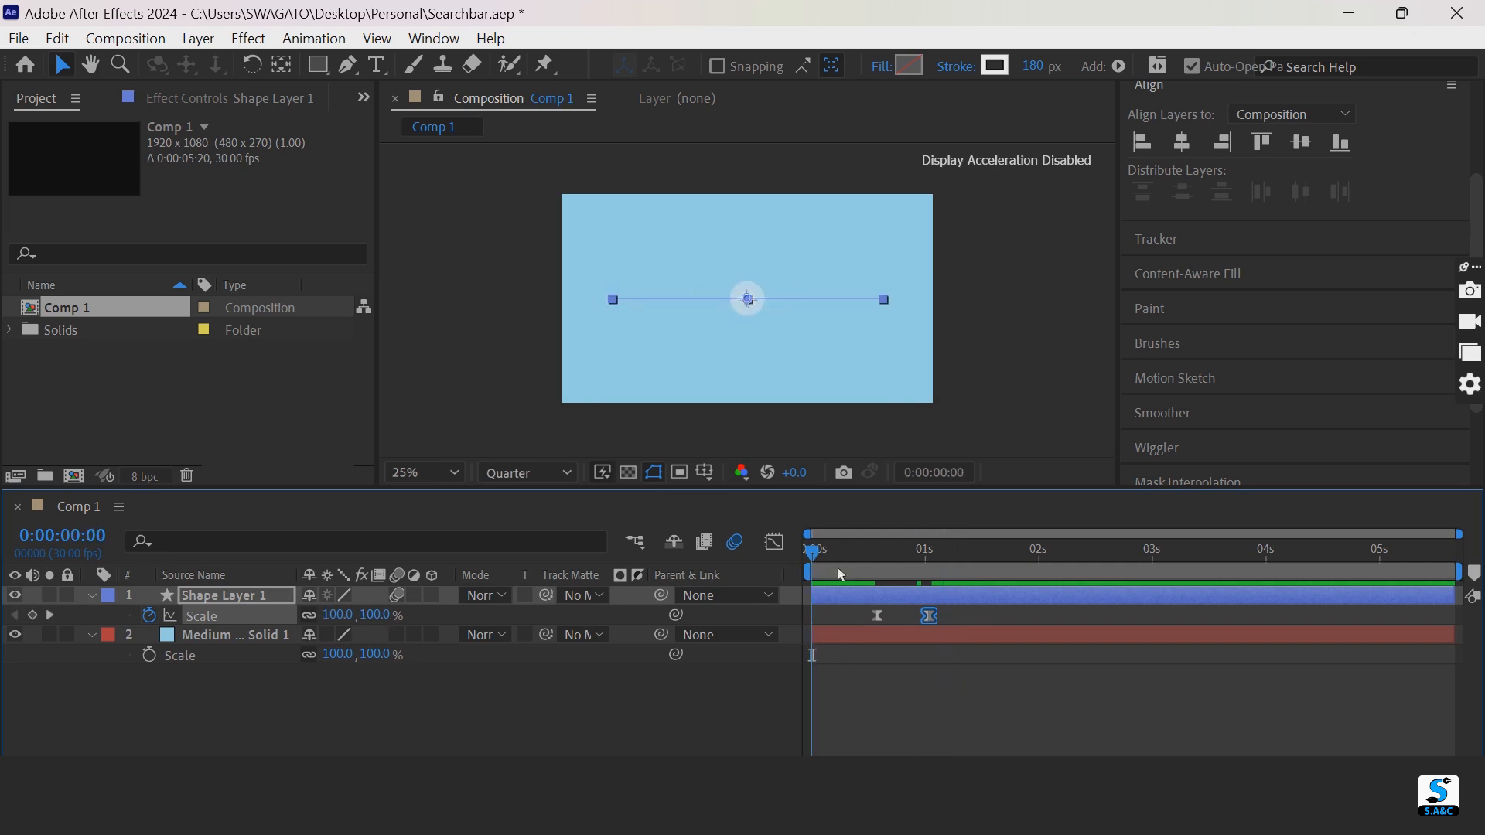
key("space")
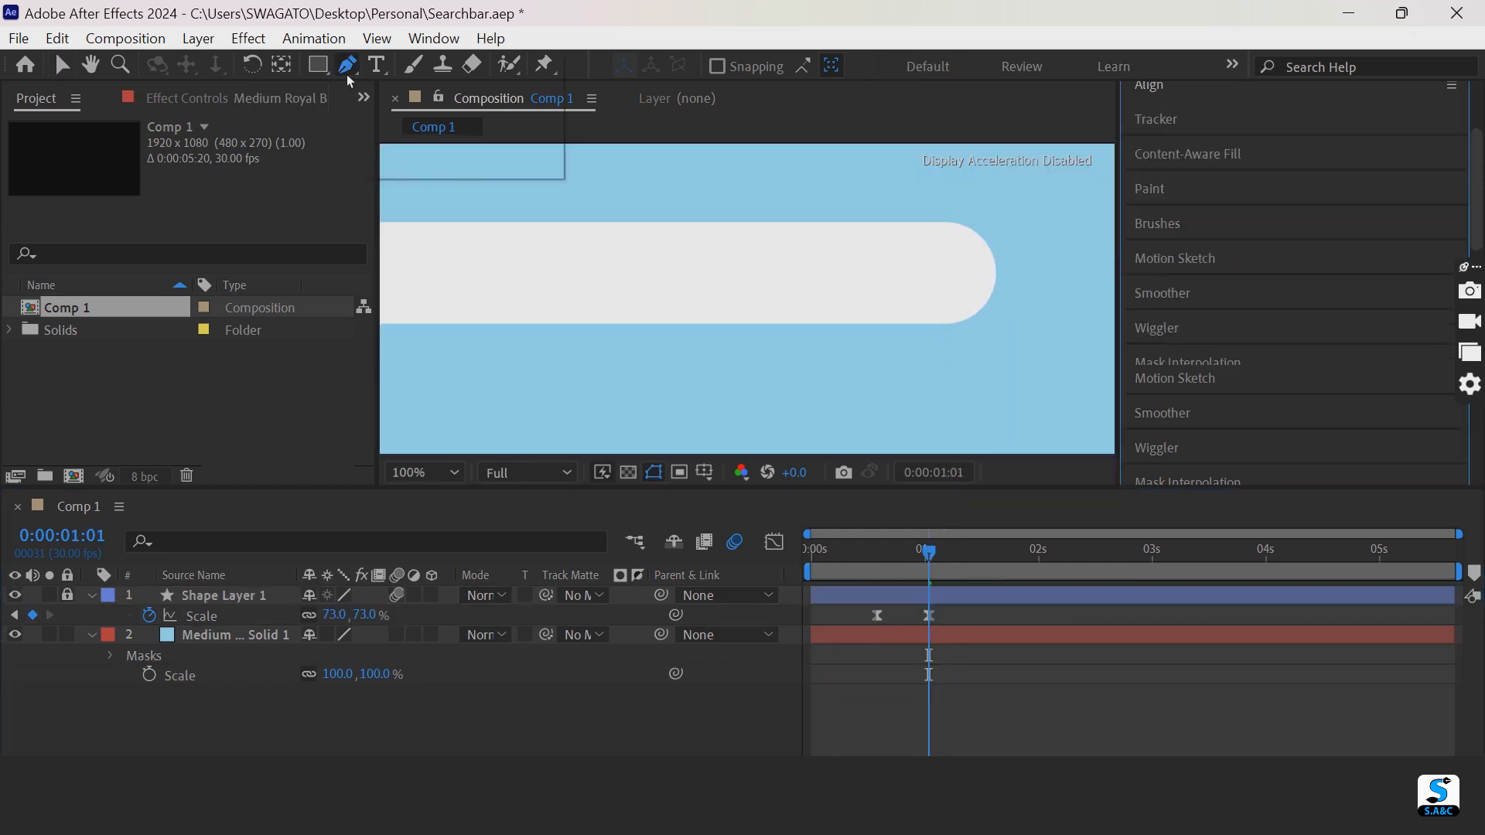
- Draw a short horizontal line with the Pen tool inside the bar's right end on a new shape layer
left_click_drag(347, 65, 409, 68)
left_click(937, 279)
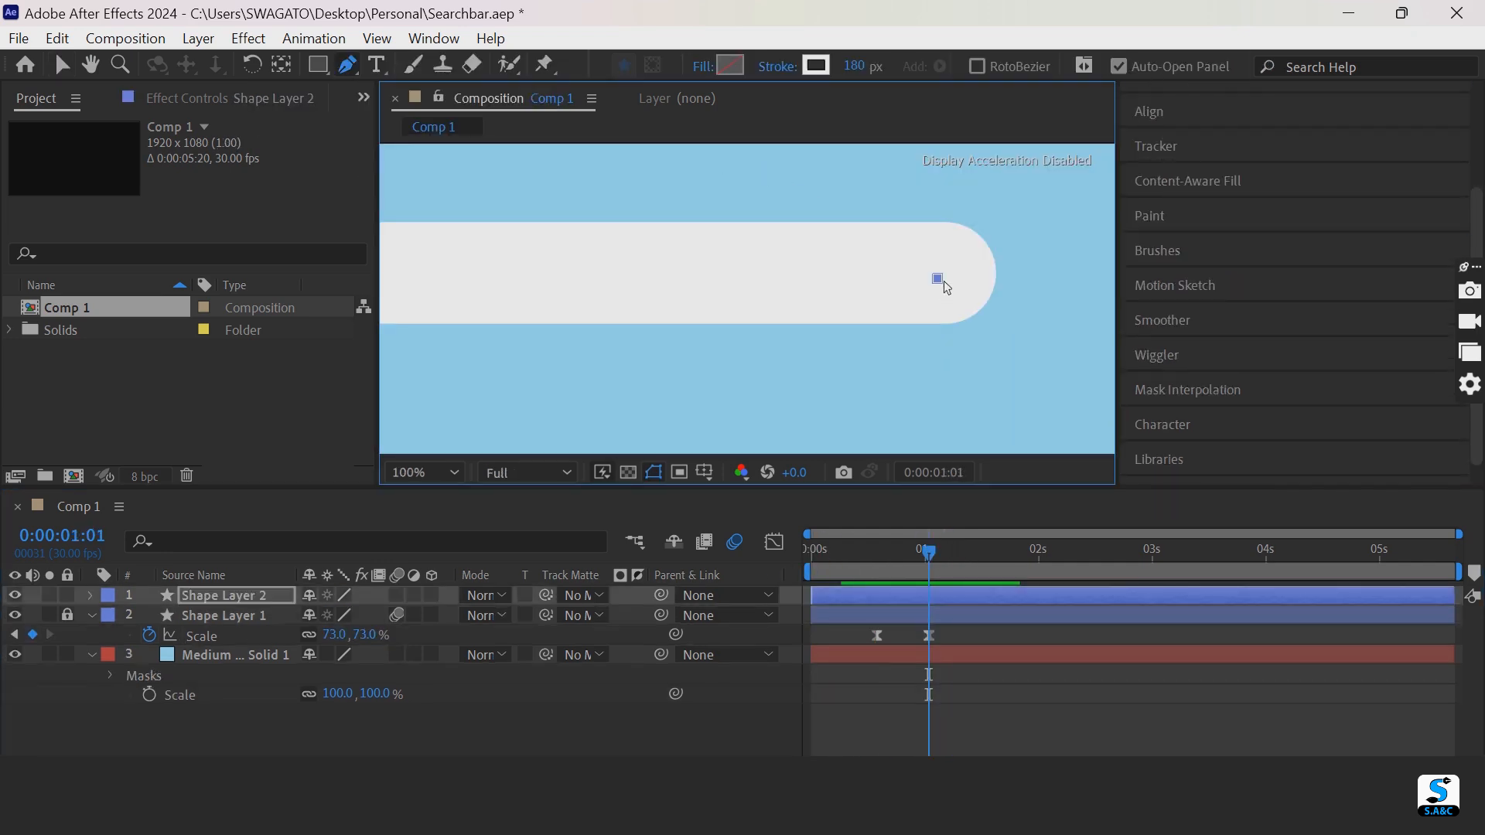
left_click(782, 279)
key("comma")
key("comma")
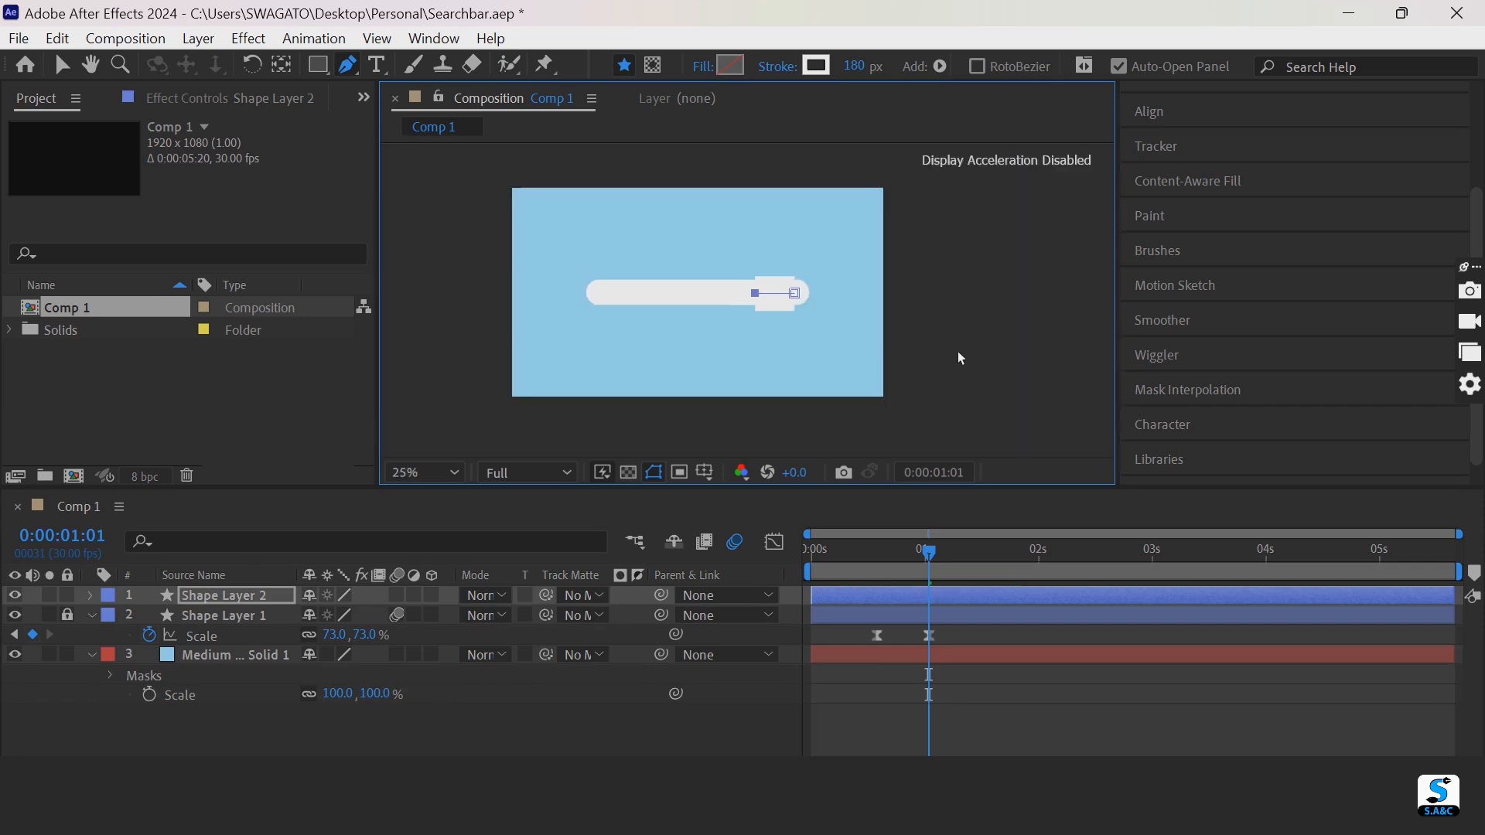
key("period")
left_click_drag(538, 266, 935, 358)
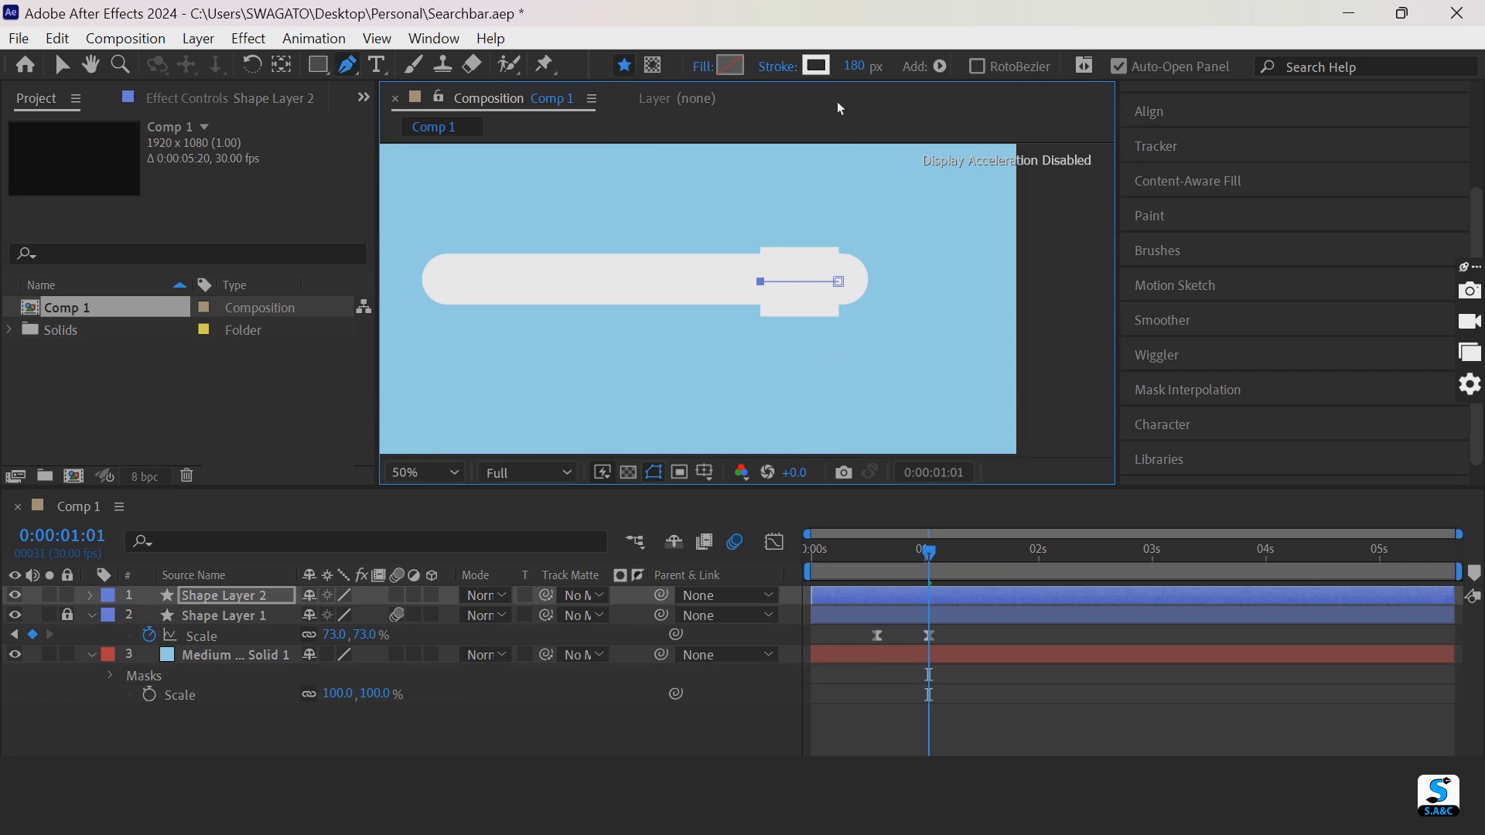
- Set the short line's stroke width to 111 px and its stroke color to blue 069BD3
left_click_drag(856, 66, 799, 95)
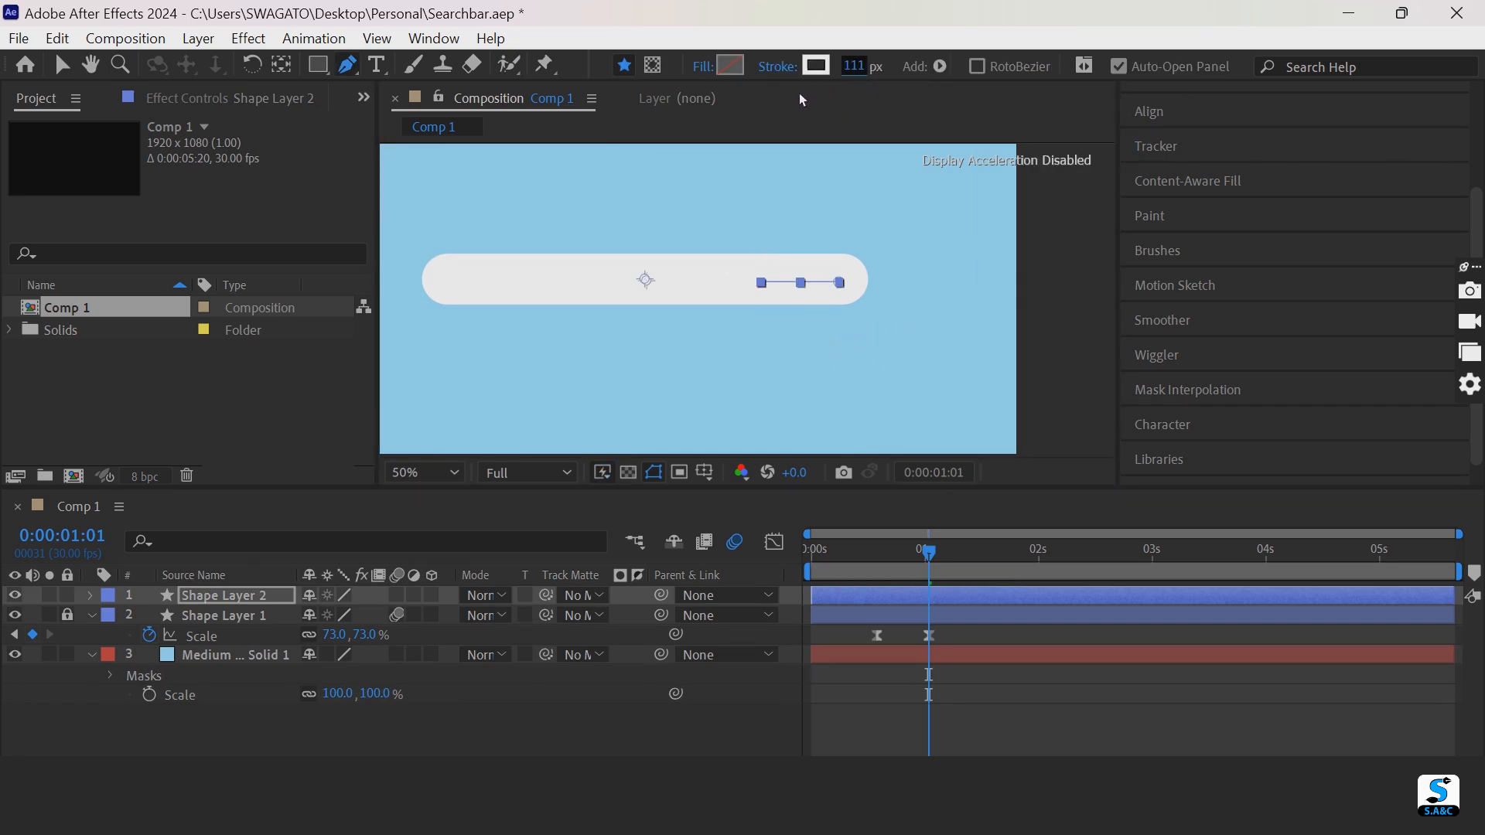
left_click(816, 66)
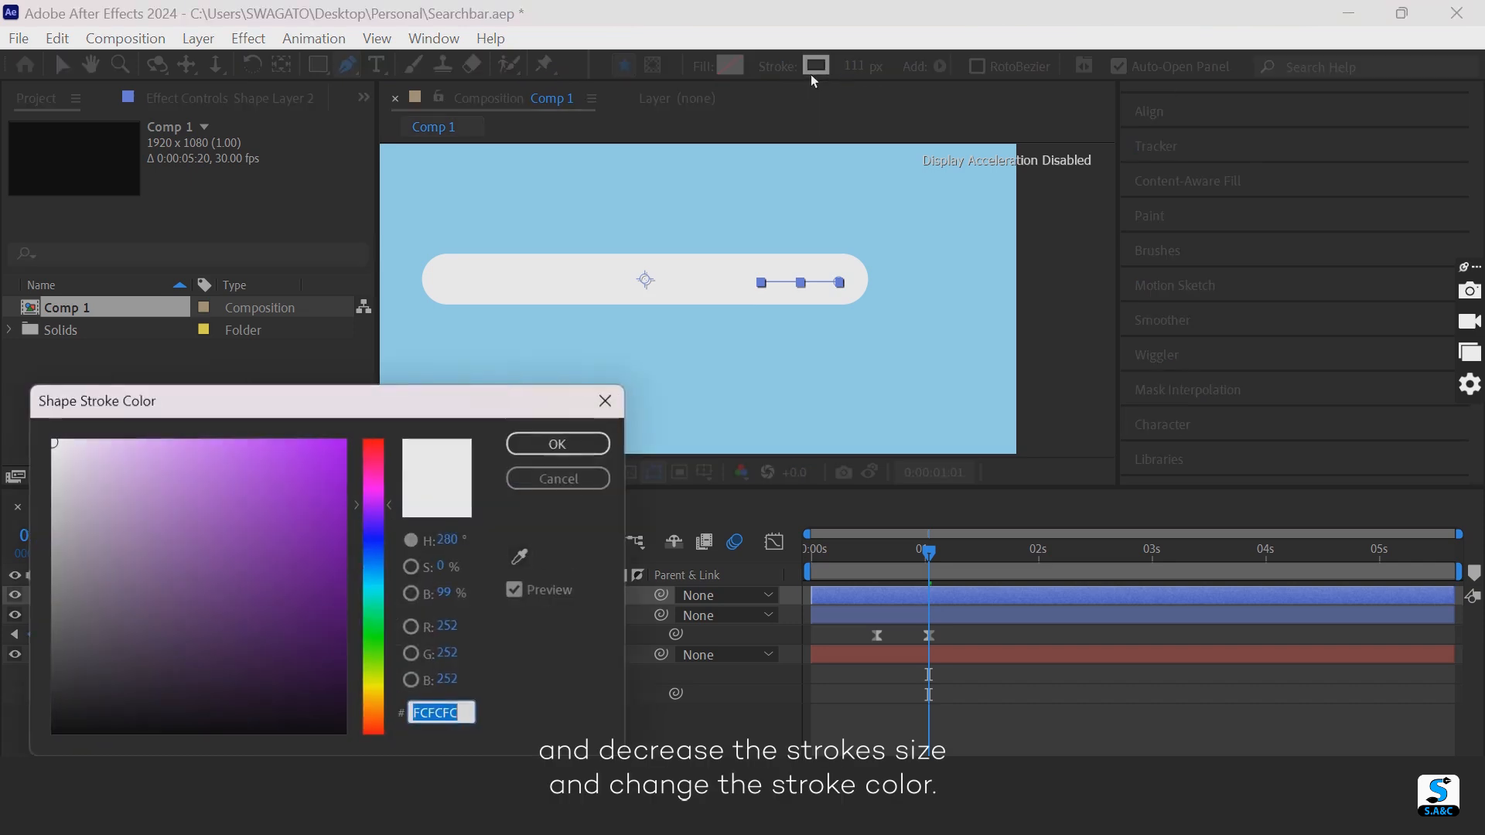
left_click(520, 557)
left_click(880, 370)
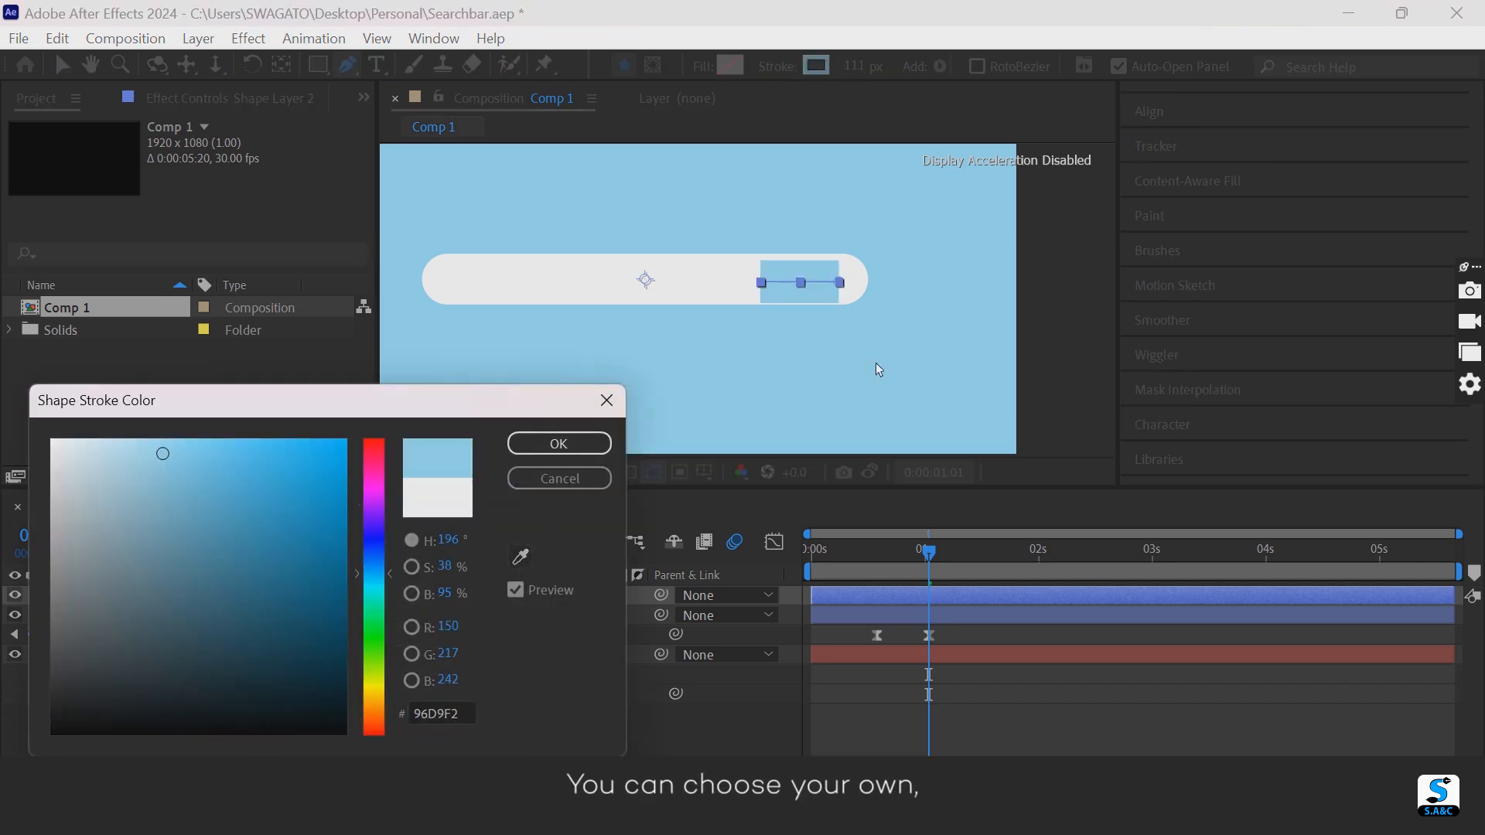
left_click(335, 528)
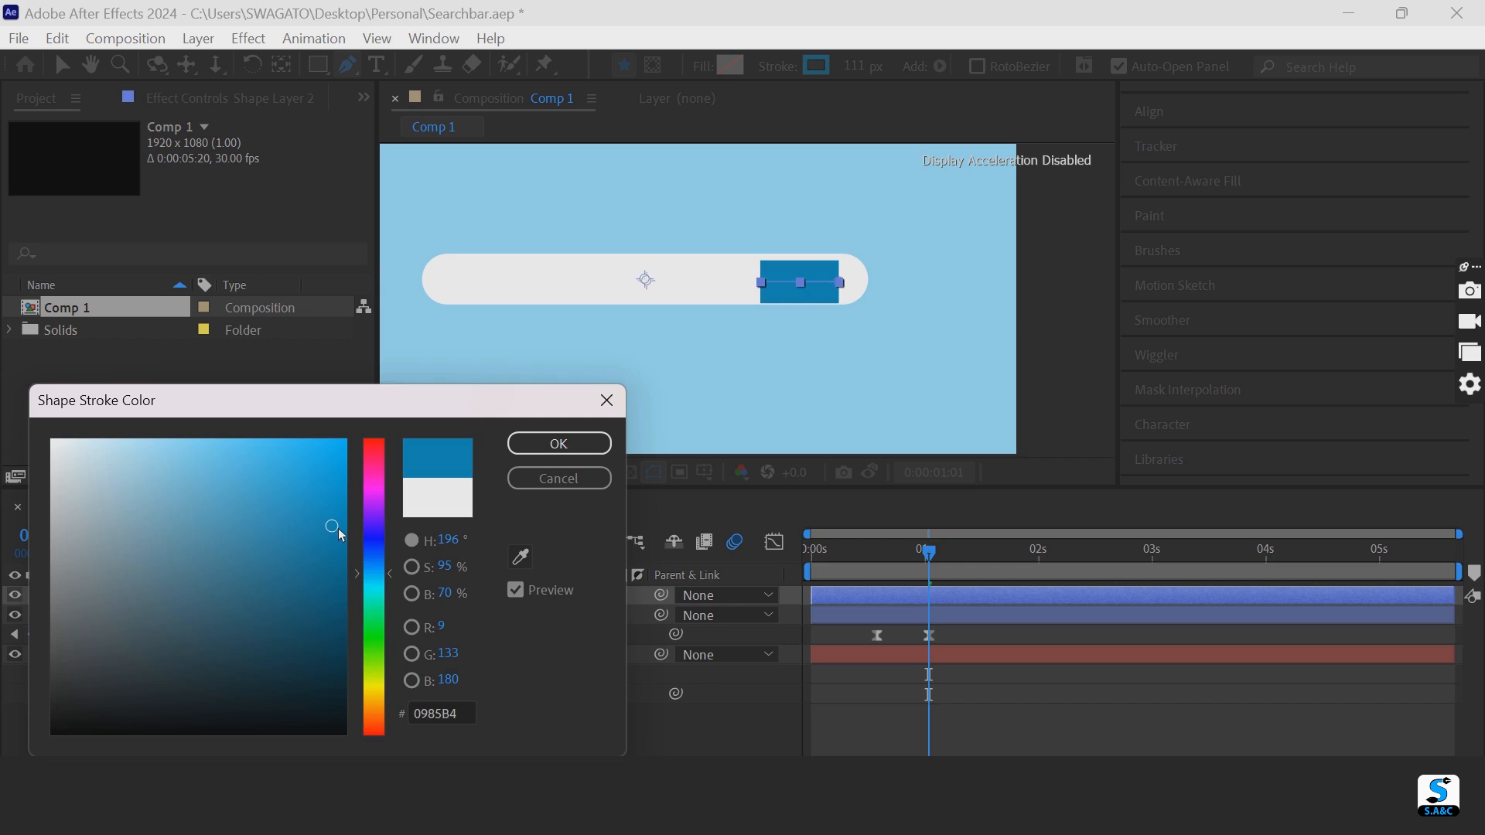
left_click(344, 492)
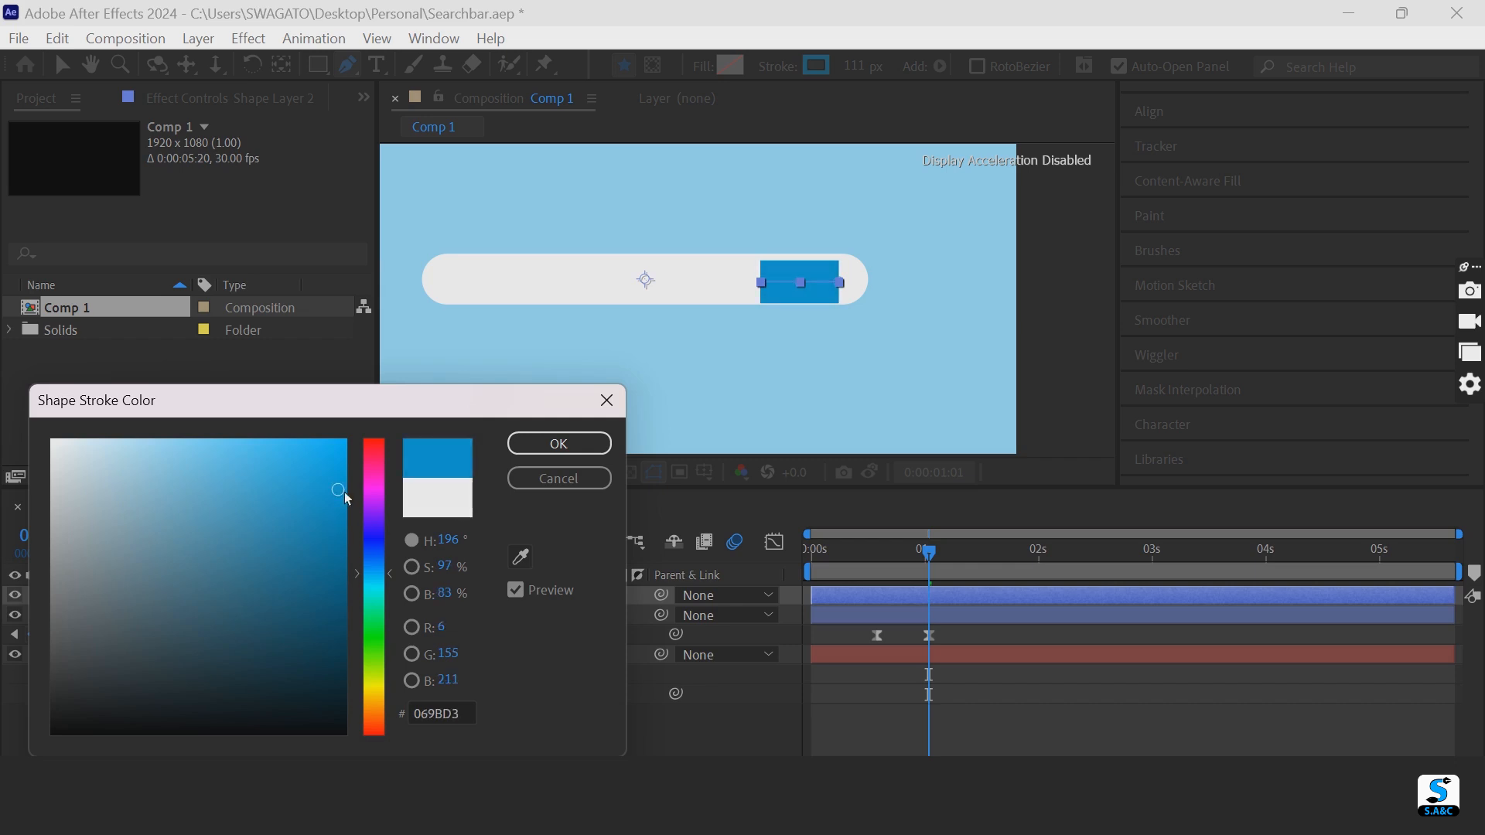
left_click(560, 444)
key("v")
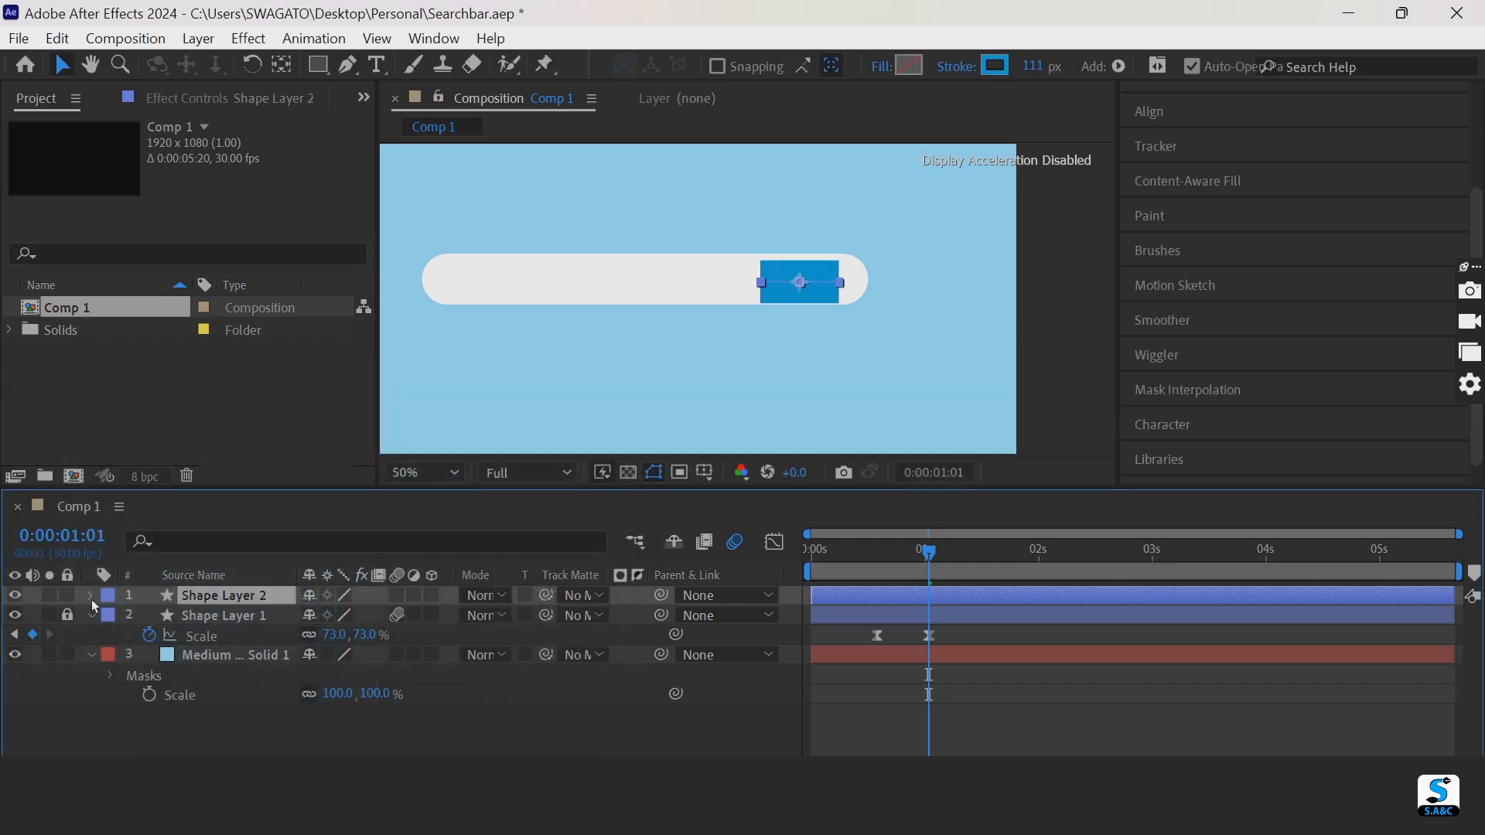
- Change the line cap of Shape Layer 2's Stroke 1 to Round Cap
left_click(93, 597)
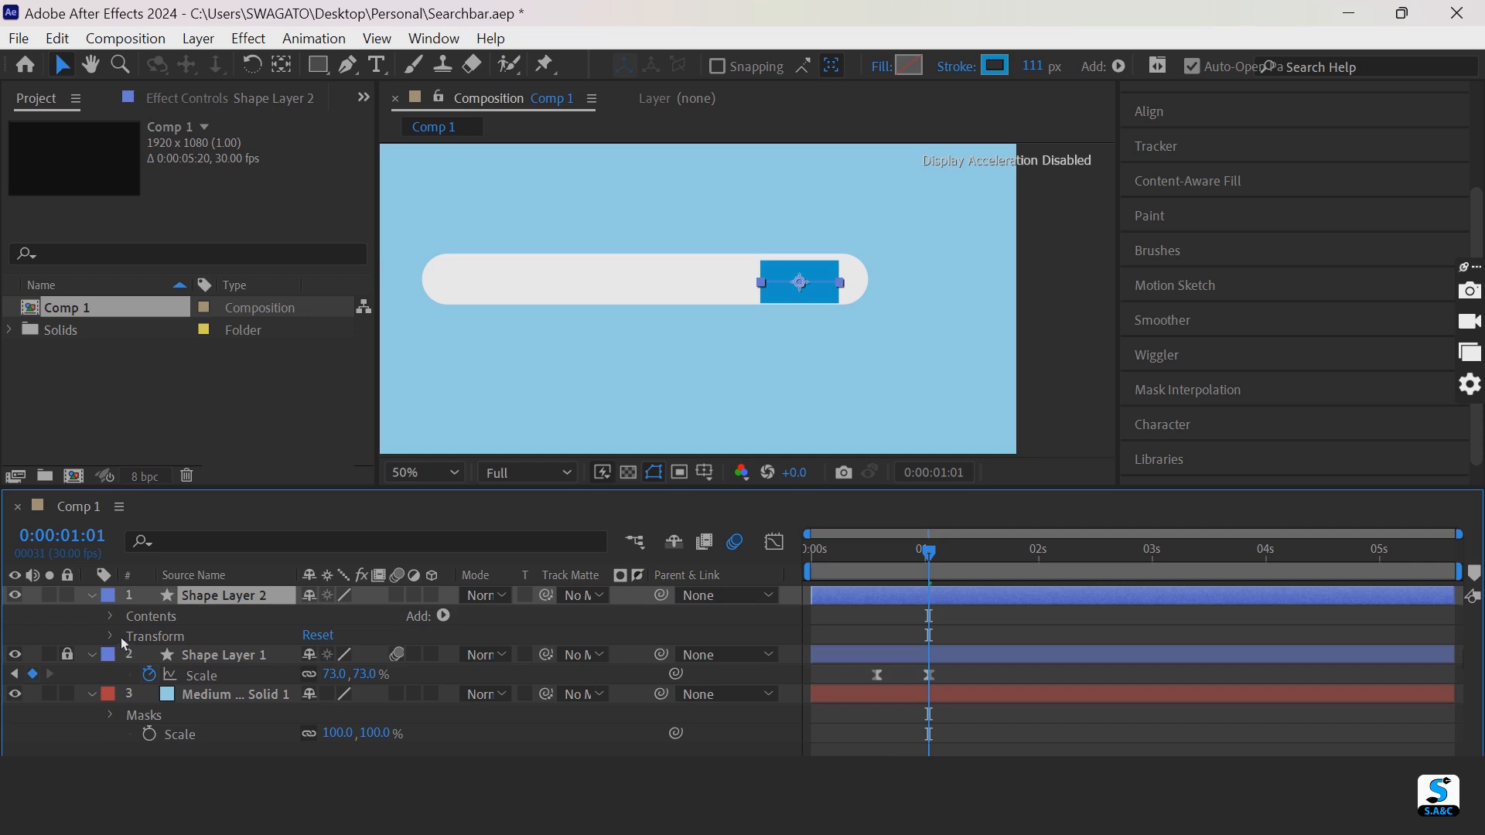
left_click(111, 617)
left_click(130, 637)
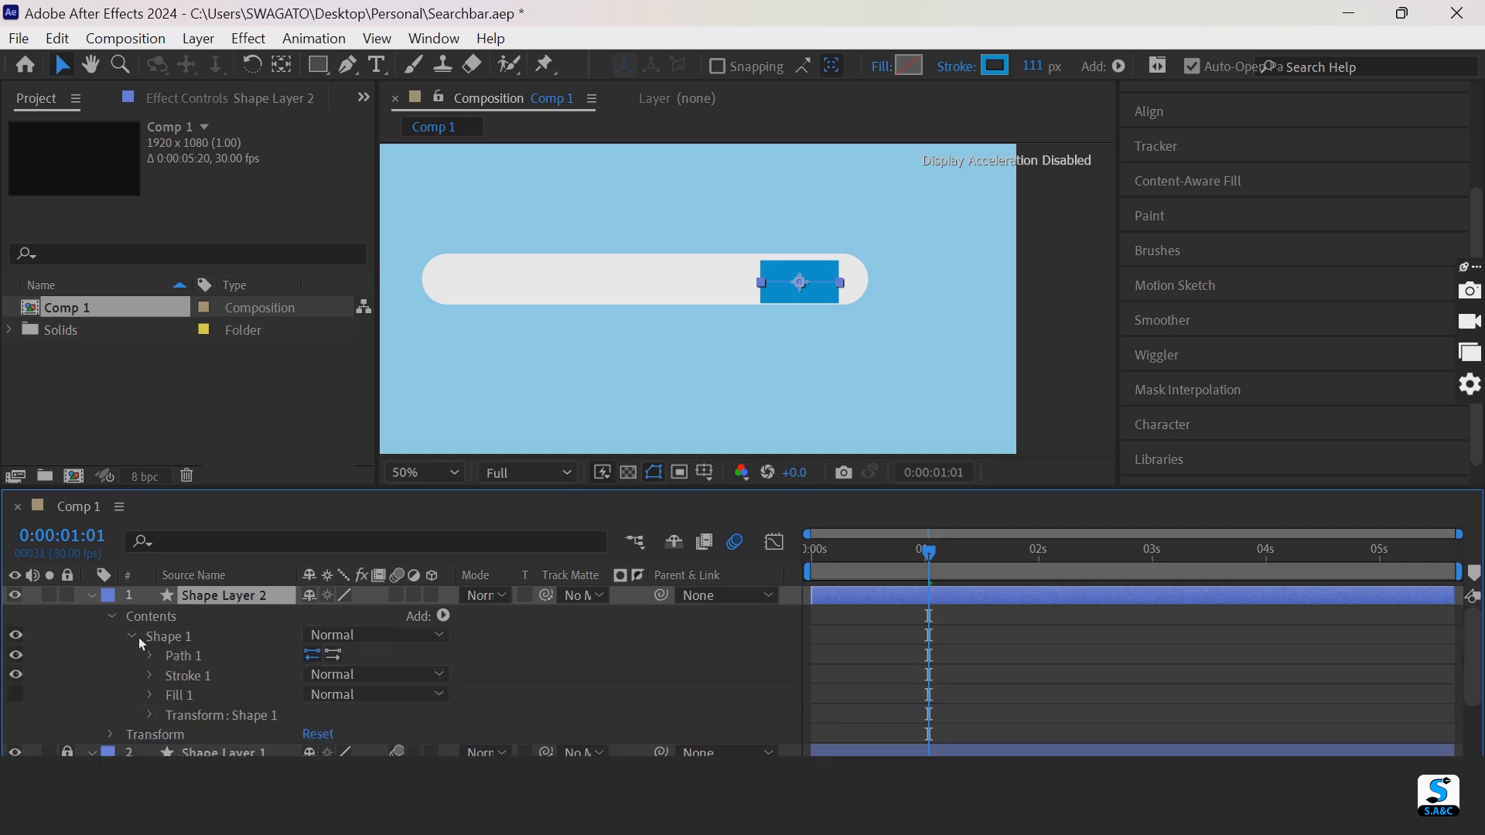
left_click(153, 675)
left_click(331, 695)
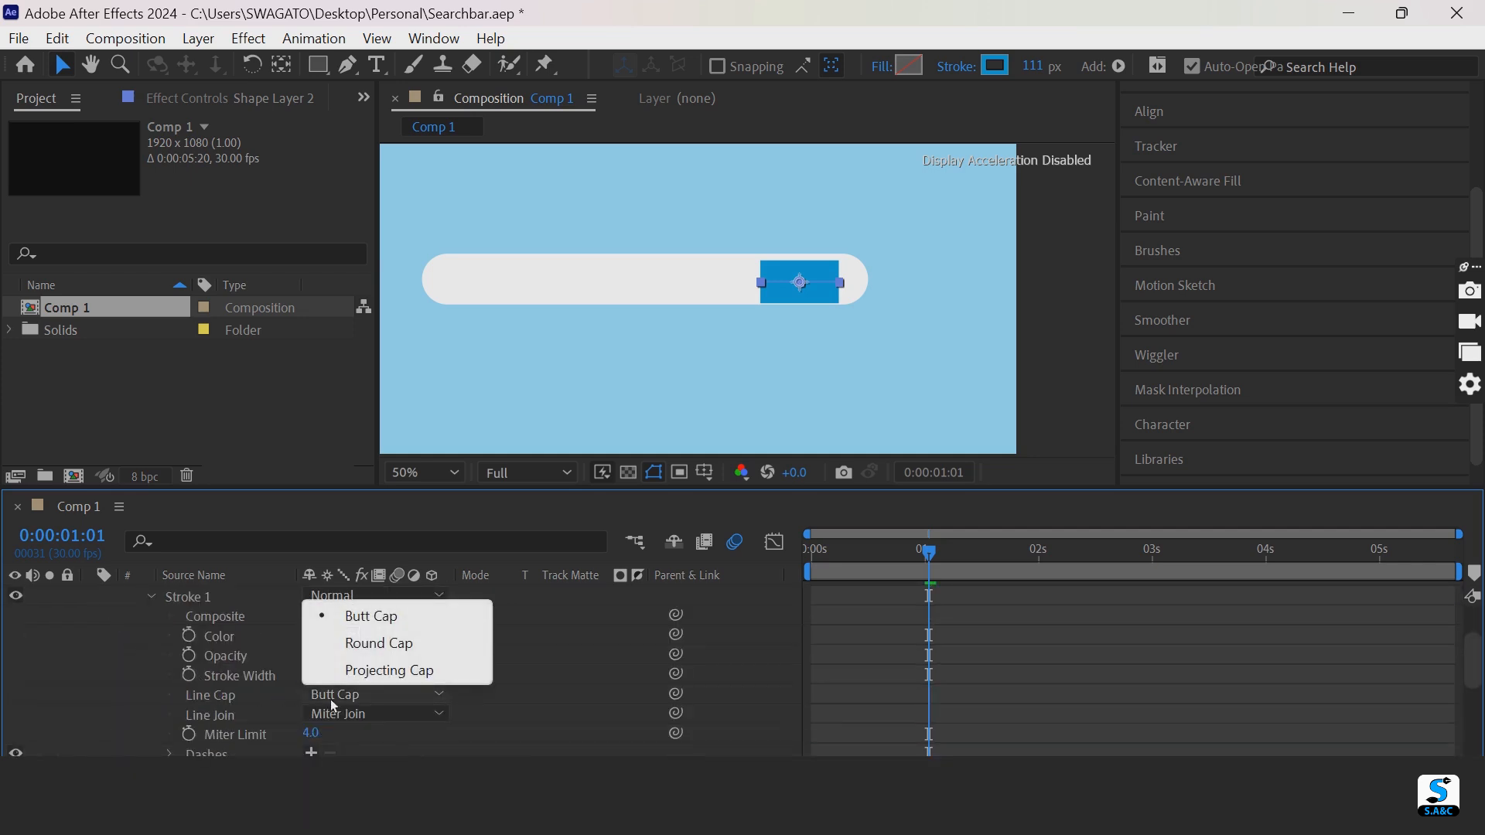
left_click(369, 646)
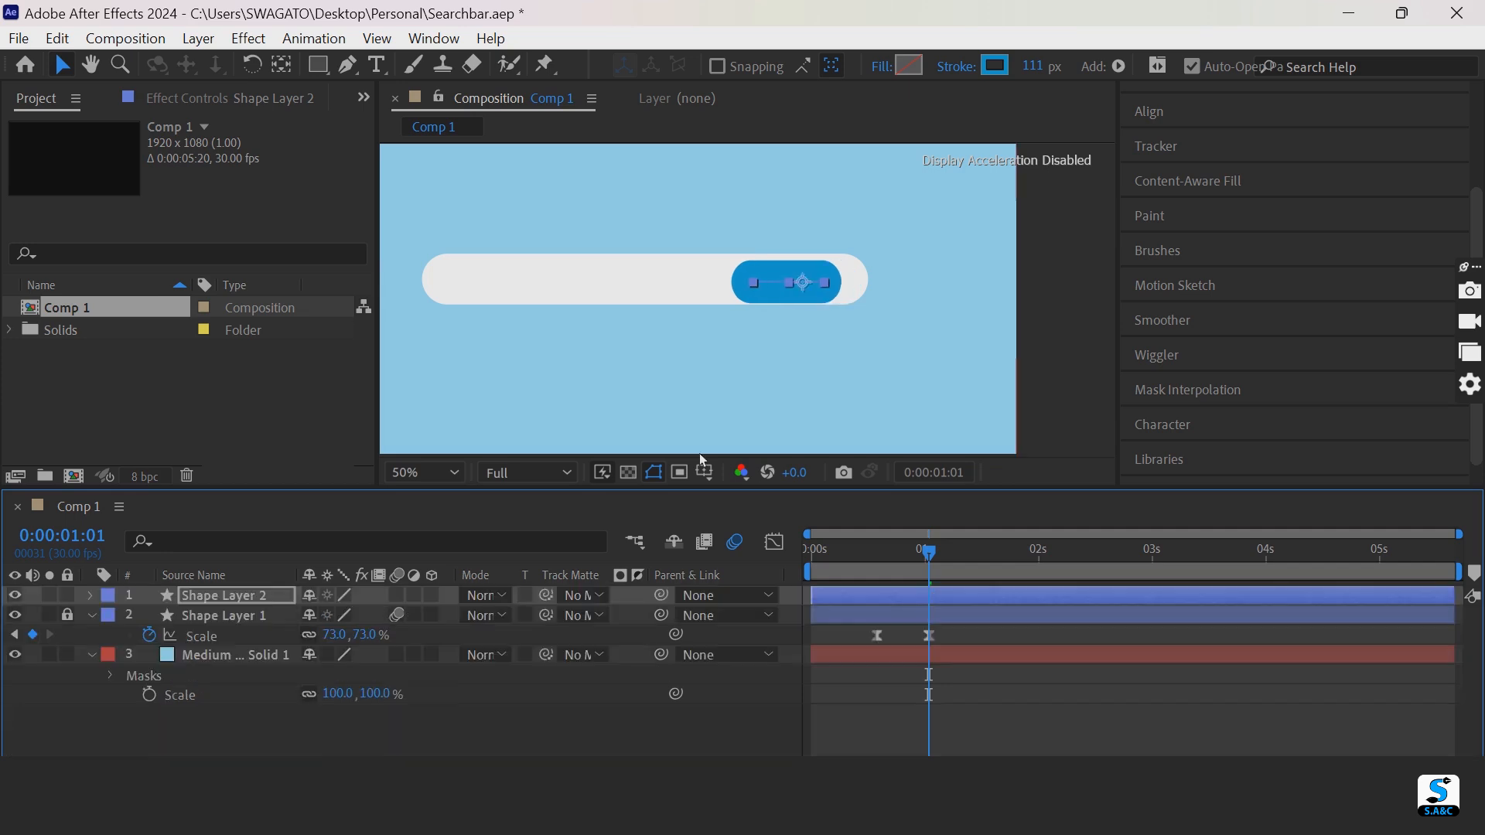
- Nudge the blue button right and slightly up so it fits inside the bar's right end
key("shift+Right")
key("shift+Right")
key("shift+Right")
key("shift+Right")
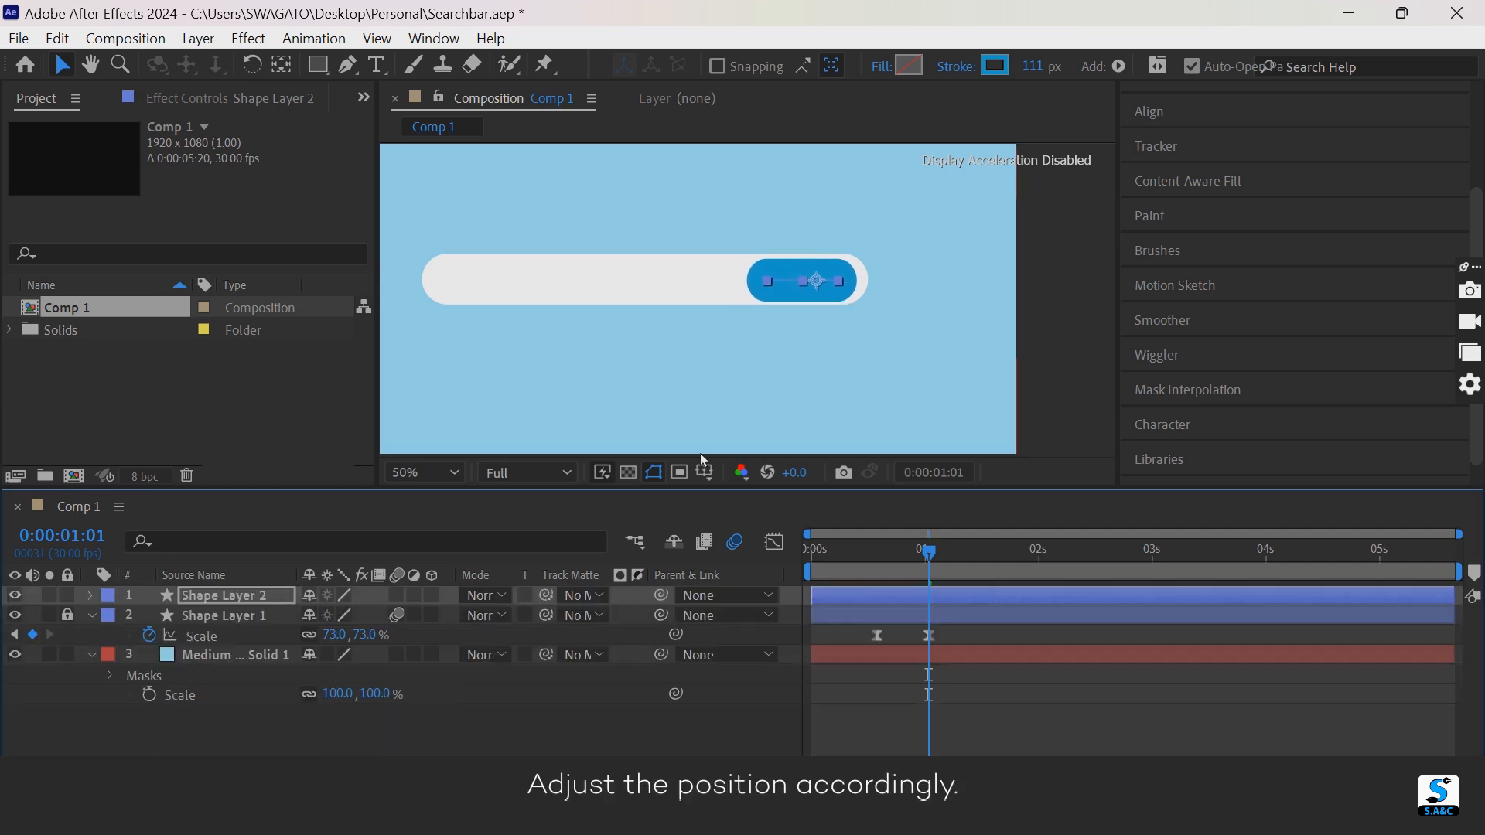
key("Right")
key("Up")
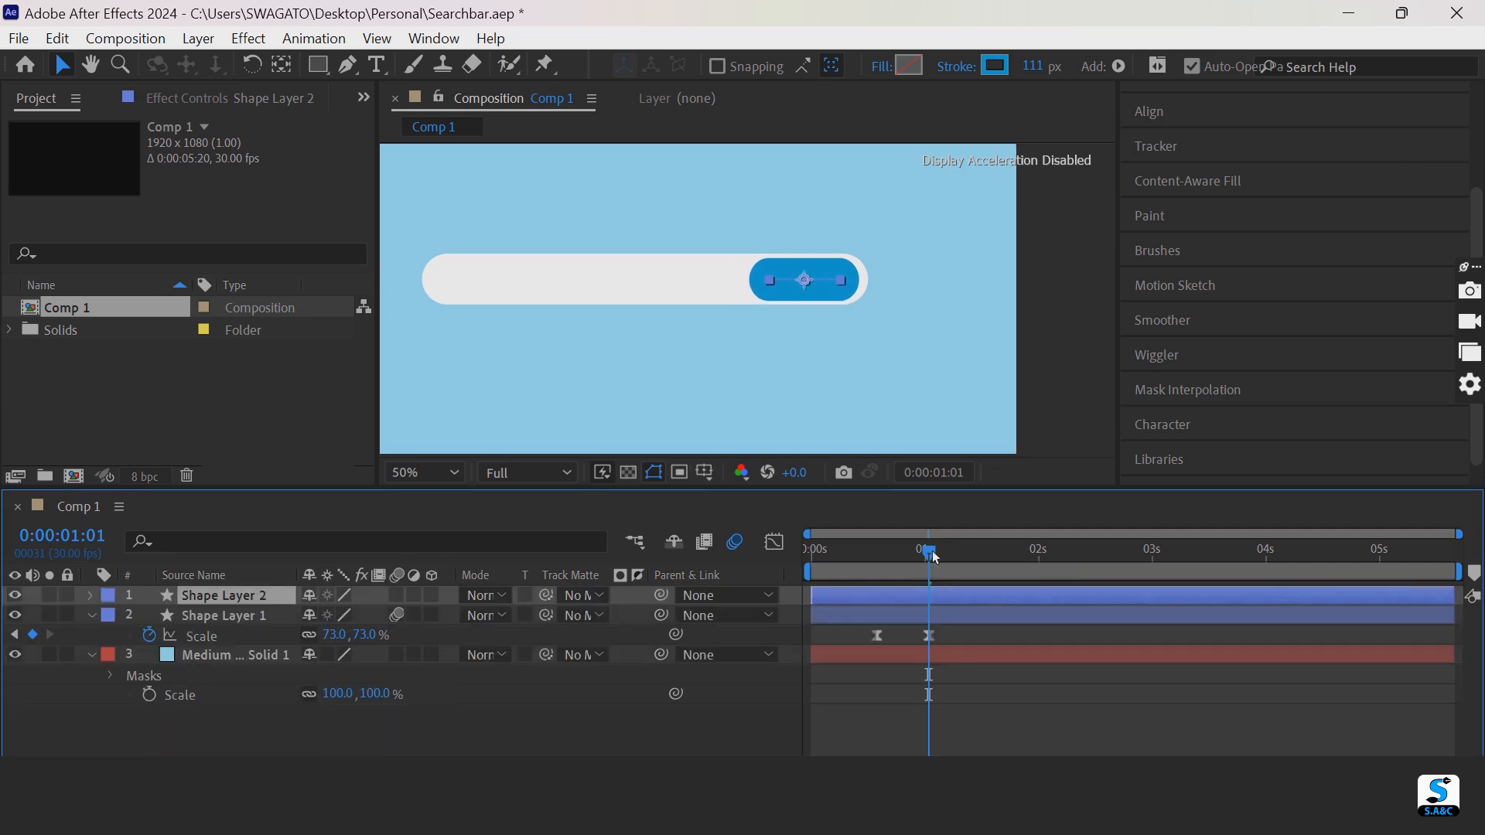
- Trim the start of Shape Layer 2 to 0:00:00:28 and save the project
left_click_drag(930, 554, 919, 554)
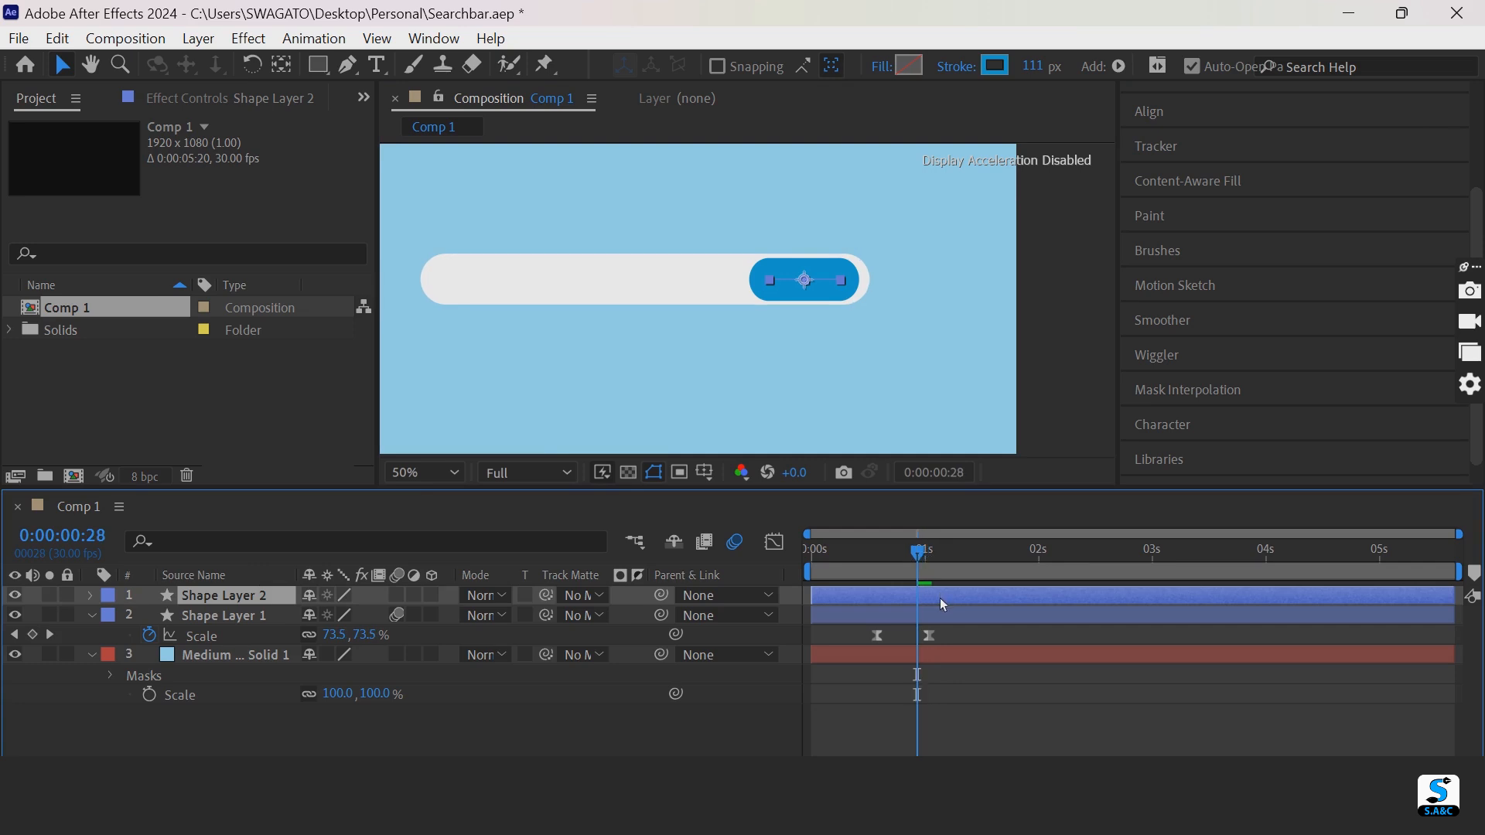
key("alt+bracketleft")
key("ctrl+s")
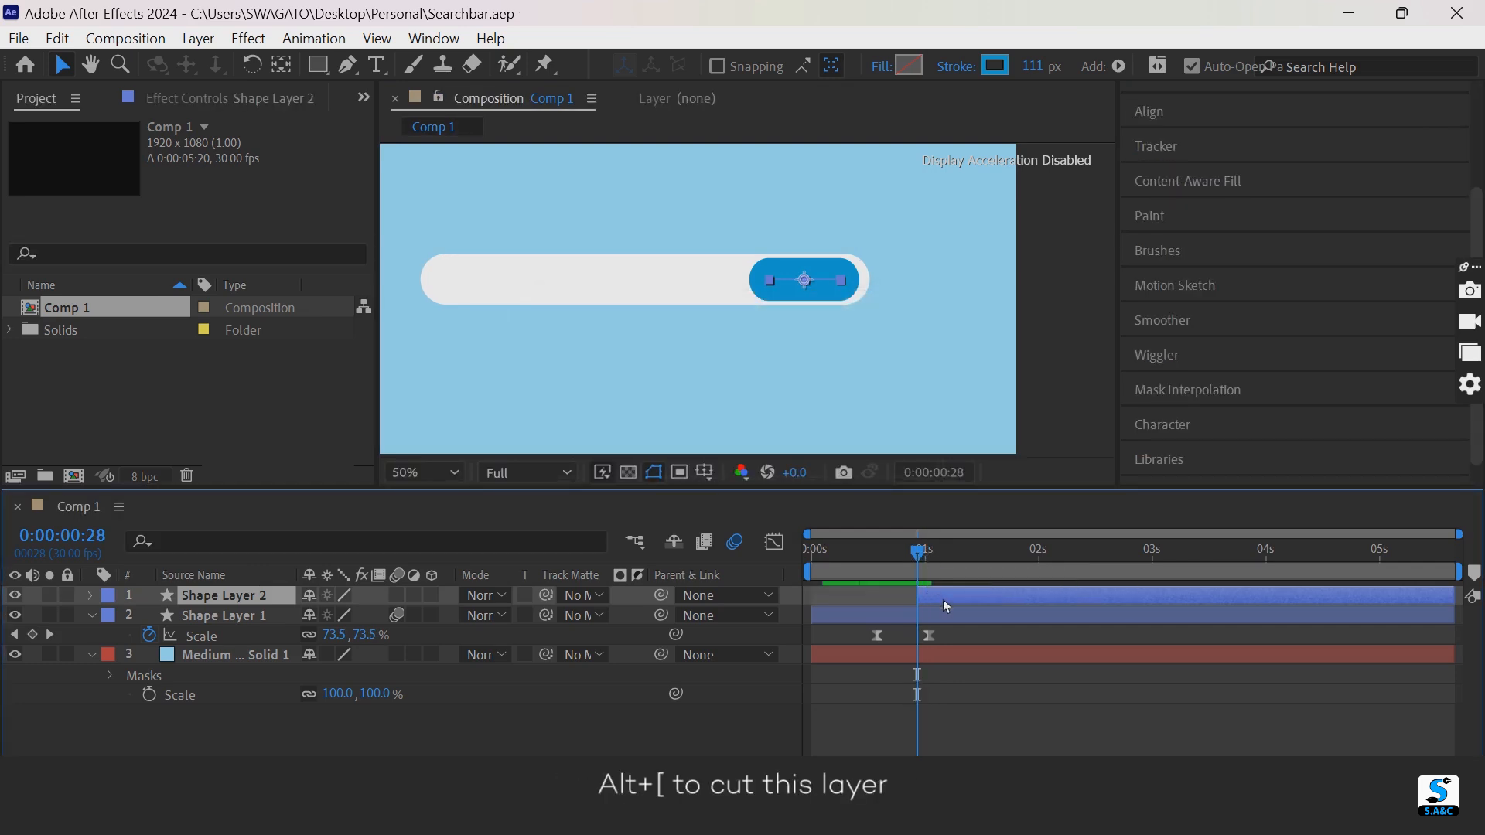
- Reveal Shape Layer 2's Scale and Opacity and set a keyframe for each at 0:00:00:28
key("t")
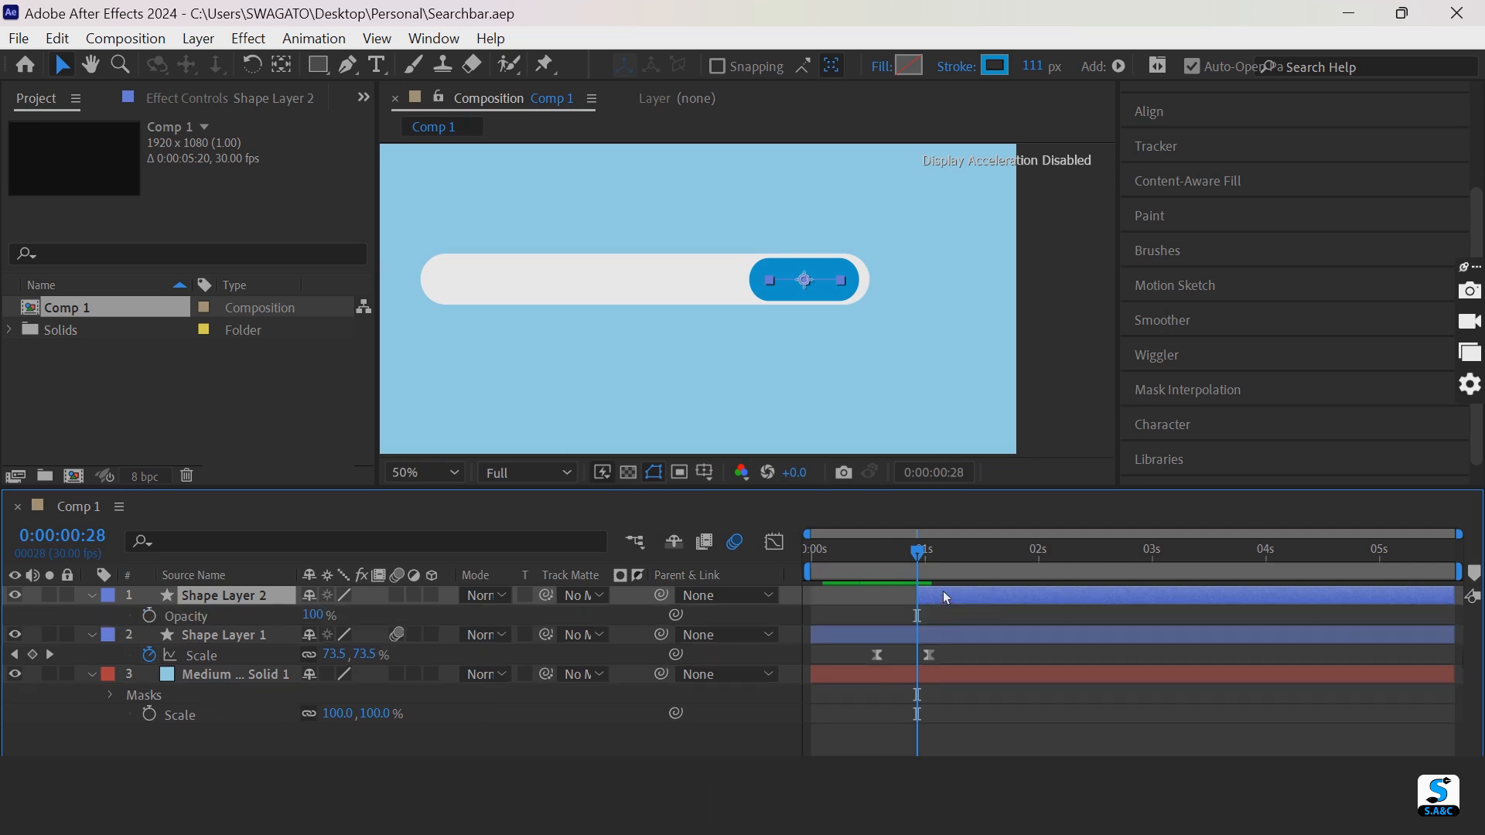
key("shift+s")
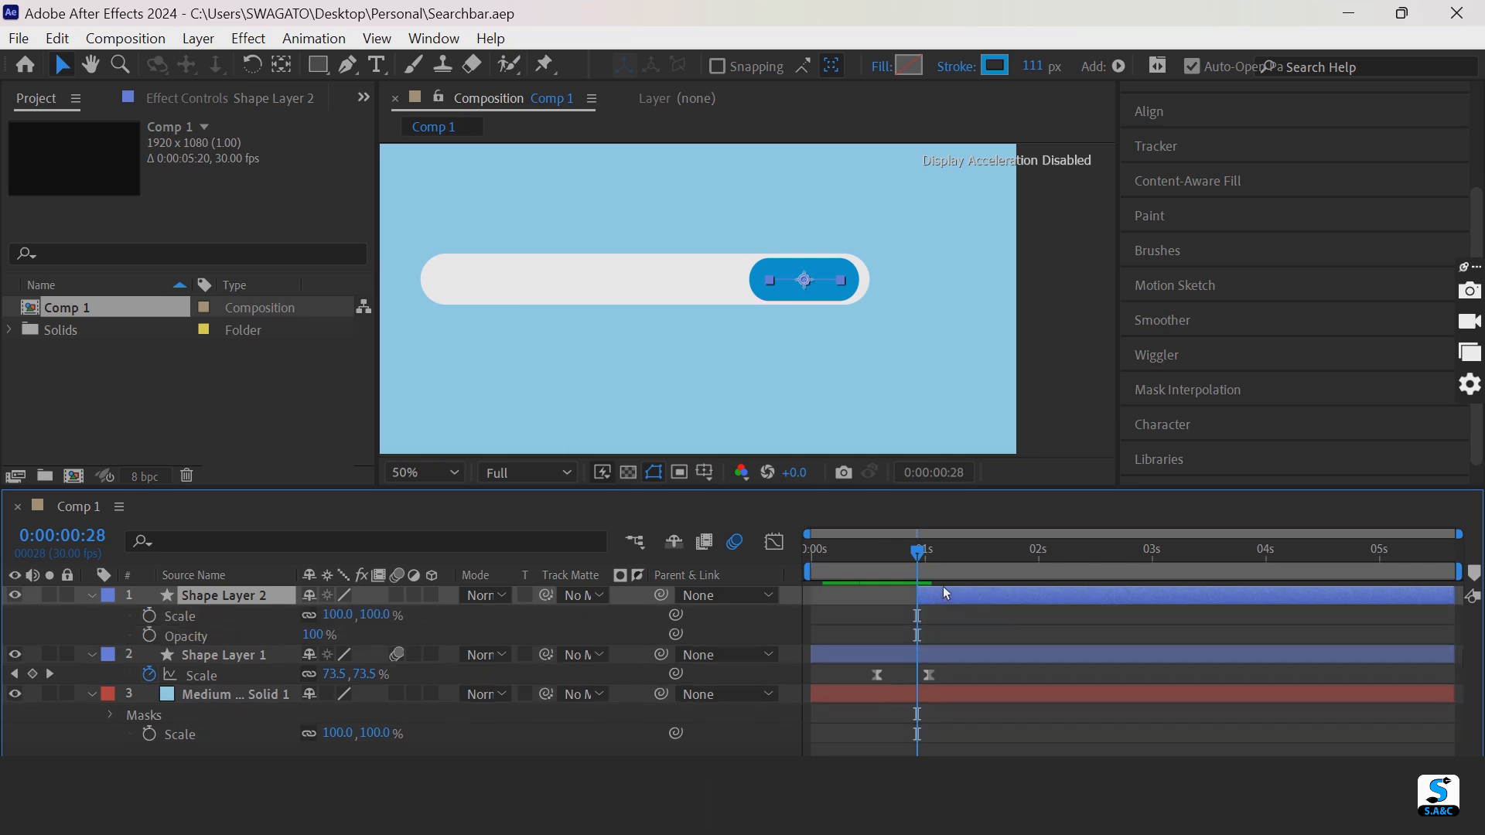
left_click(150, 616)
left_click(149, 635)
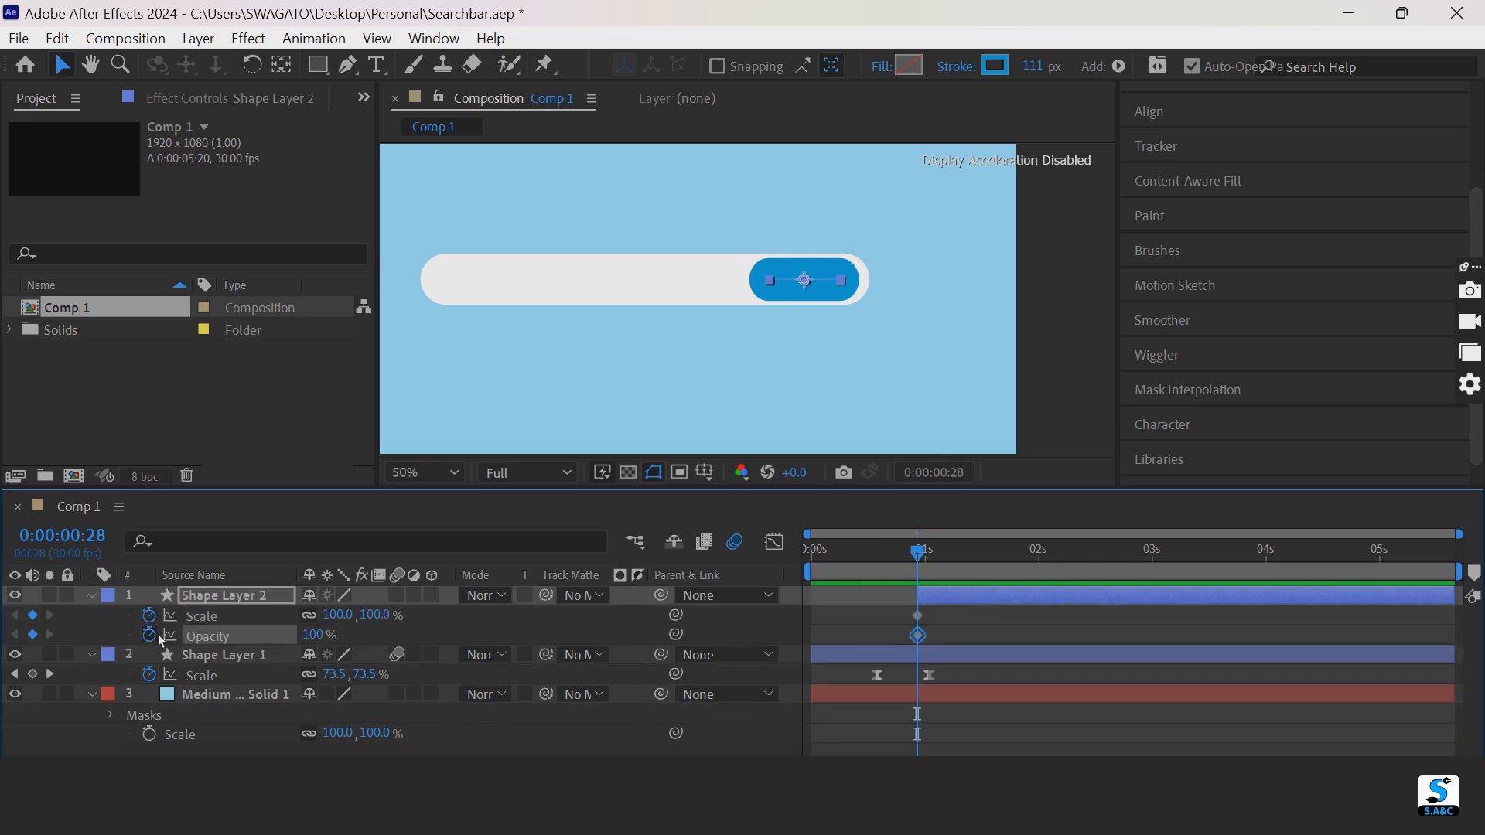
- Add Scale and Opacity keyframes to Shape Layer 2 at 0:00:01:10
left_click_drag(933, 558, 976, 570)
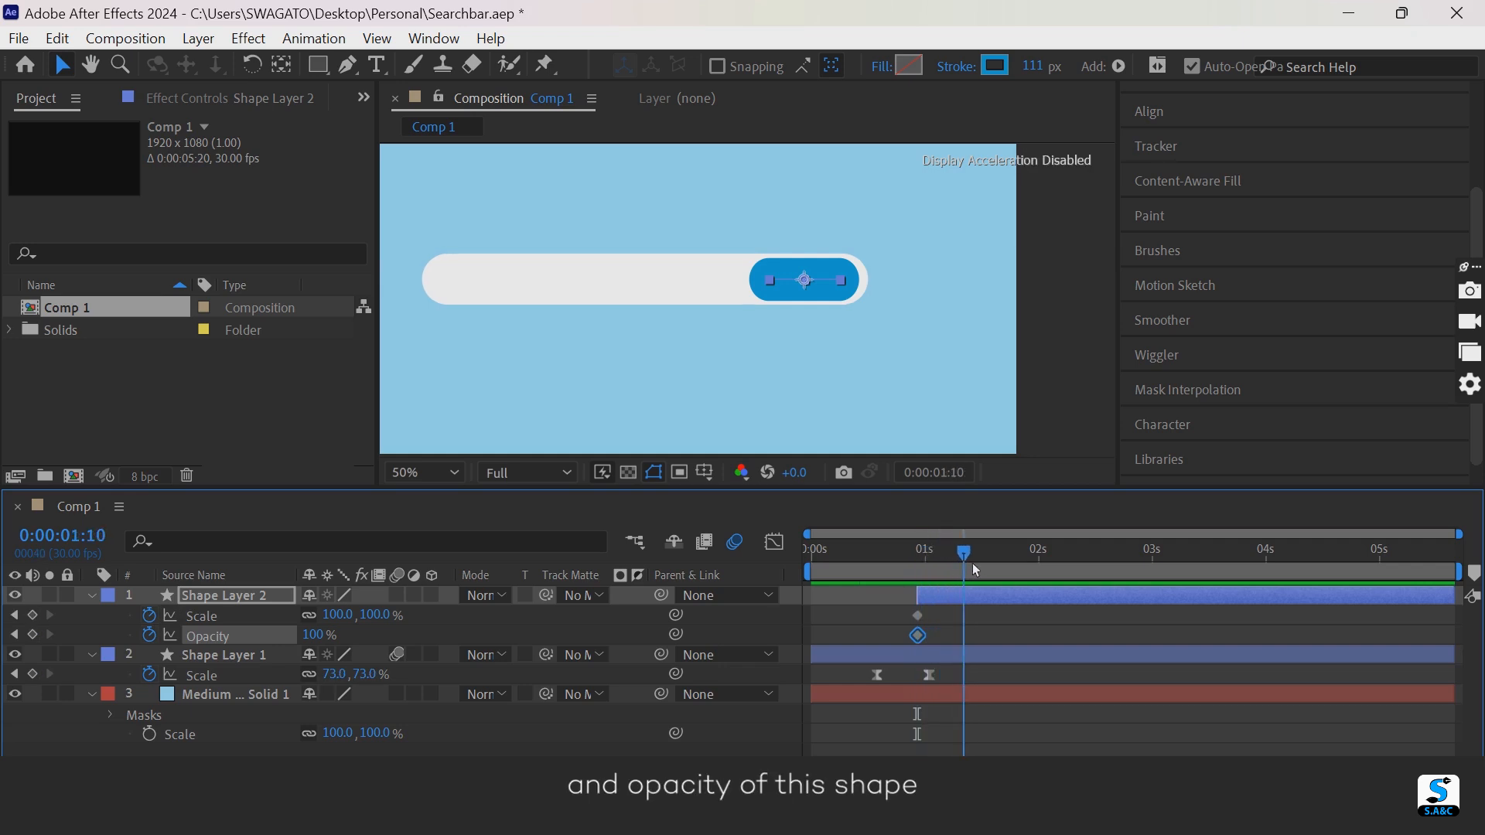
left_click(31, 615)
left_click(31, 634)
- Set Shape Layer 2's Scale and Opacity to 0% at 0:00:00:28 and preview the animation
left_click_drag(968, 555, 917, 552)
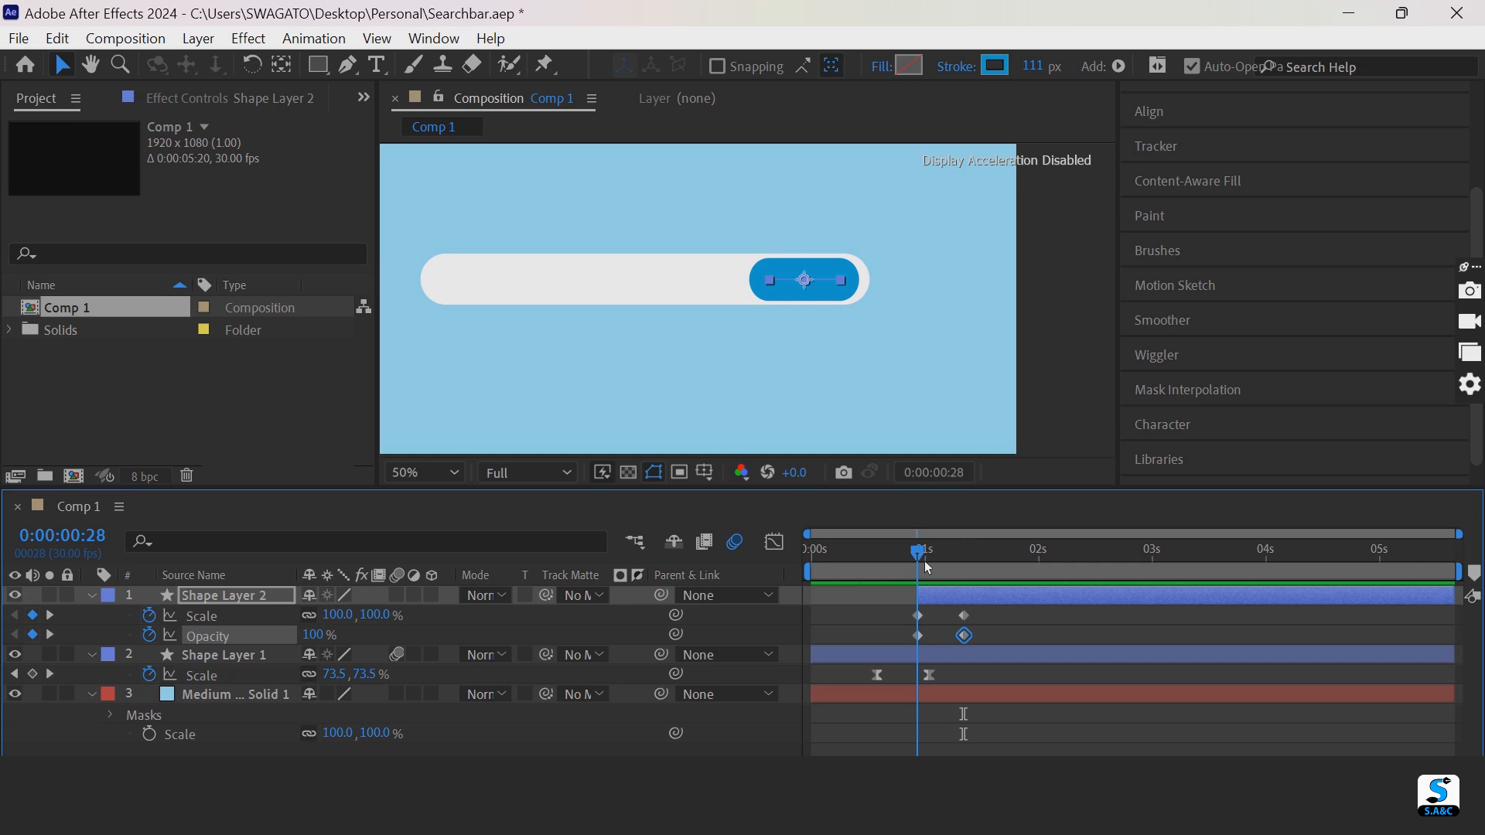
left_click(340, 615)
type("0")
key("Return")
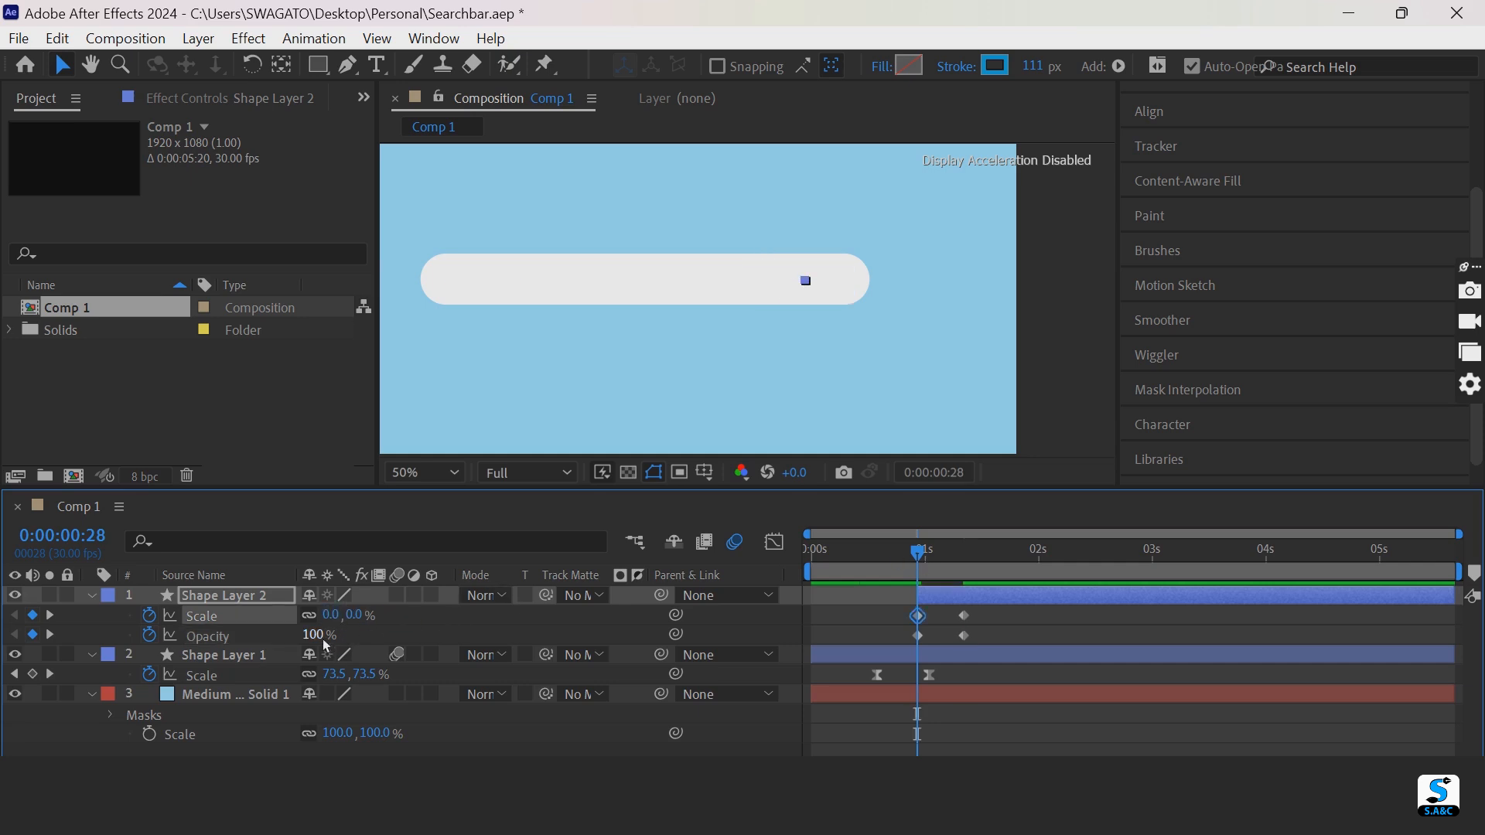
left_click(317, 635)
type("0")
key("Return")
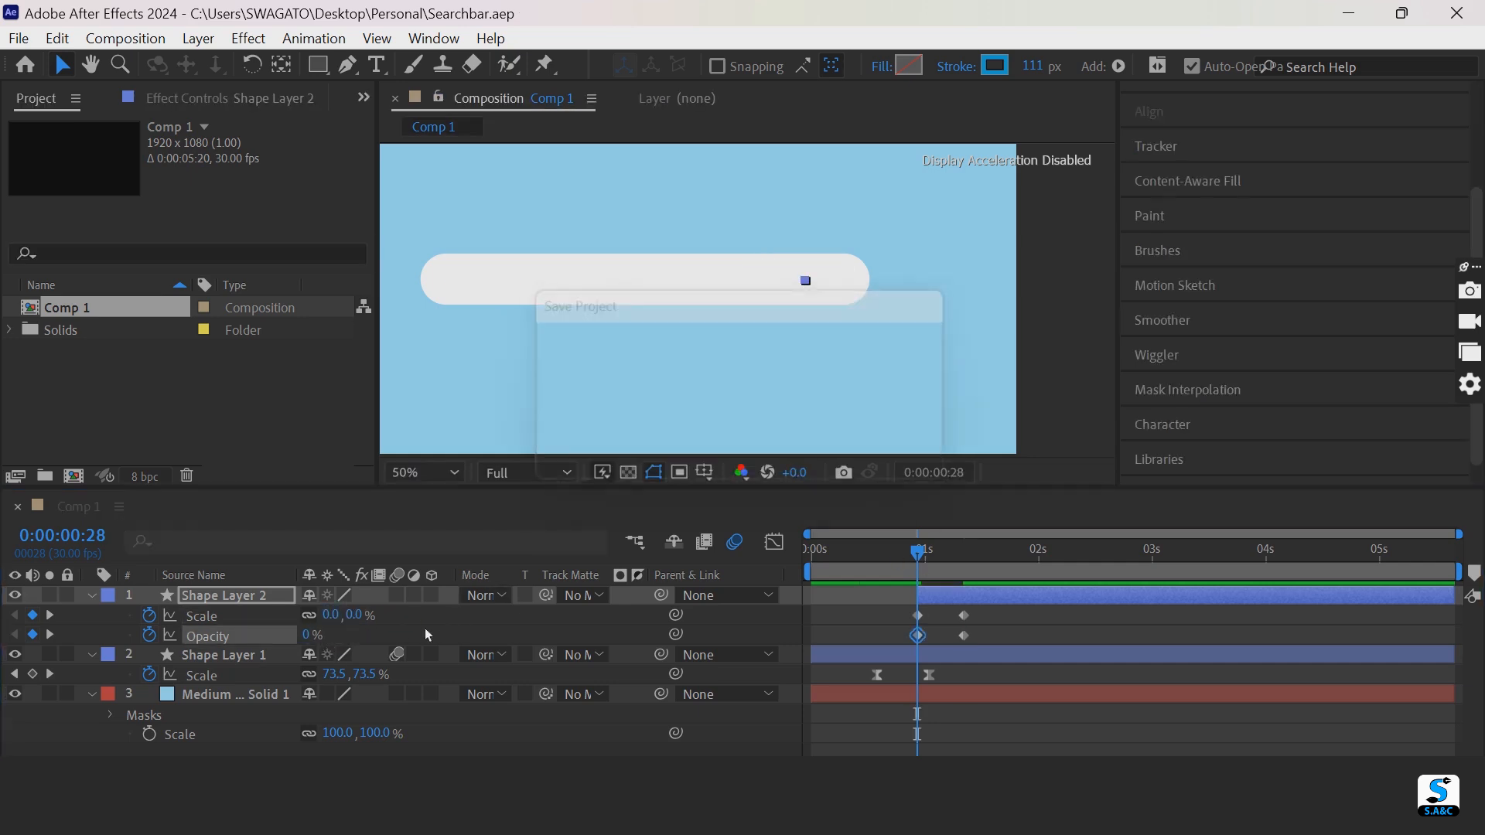
key("space")
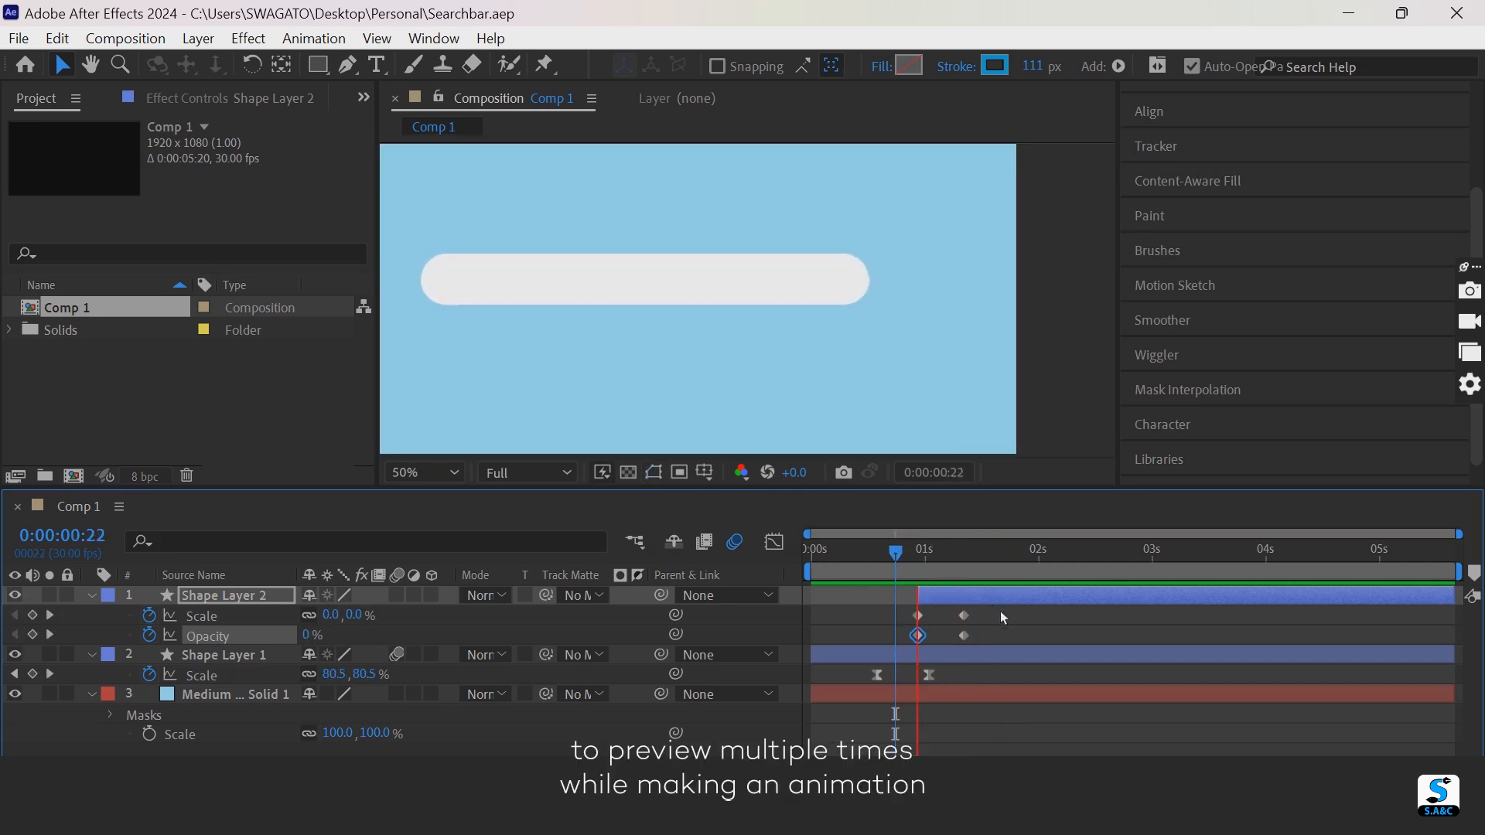
- Apply Easy Ease to Shape Layer 2's four Scale and Opacity keyframes and enable motion blur for the layer
left_click_drag(978, 609, 905, 637)
key("F9")
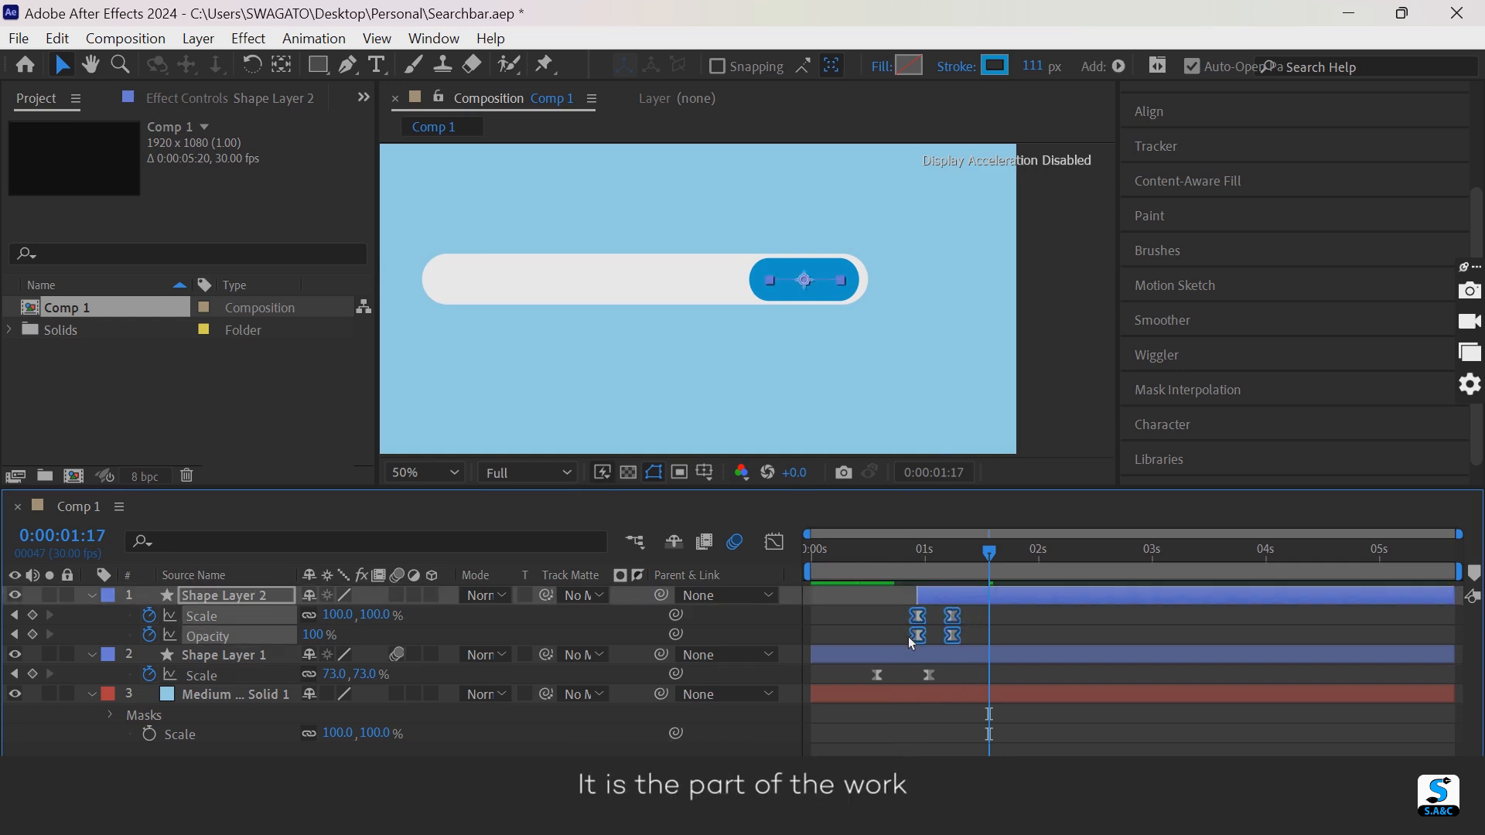
left_click(397, 595)
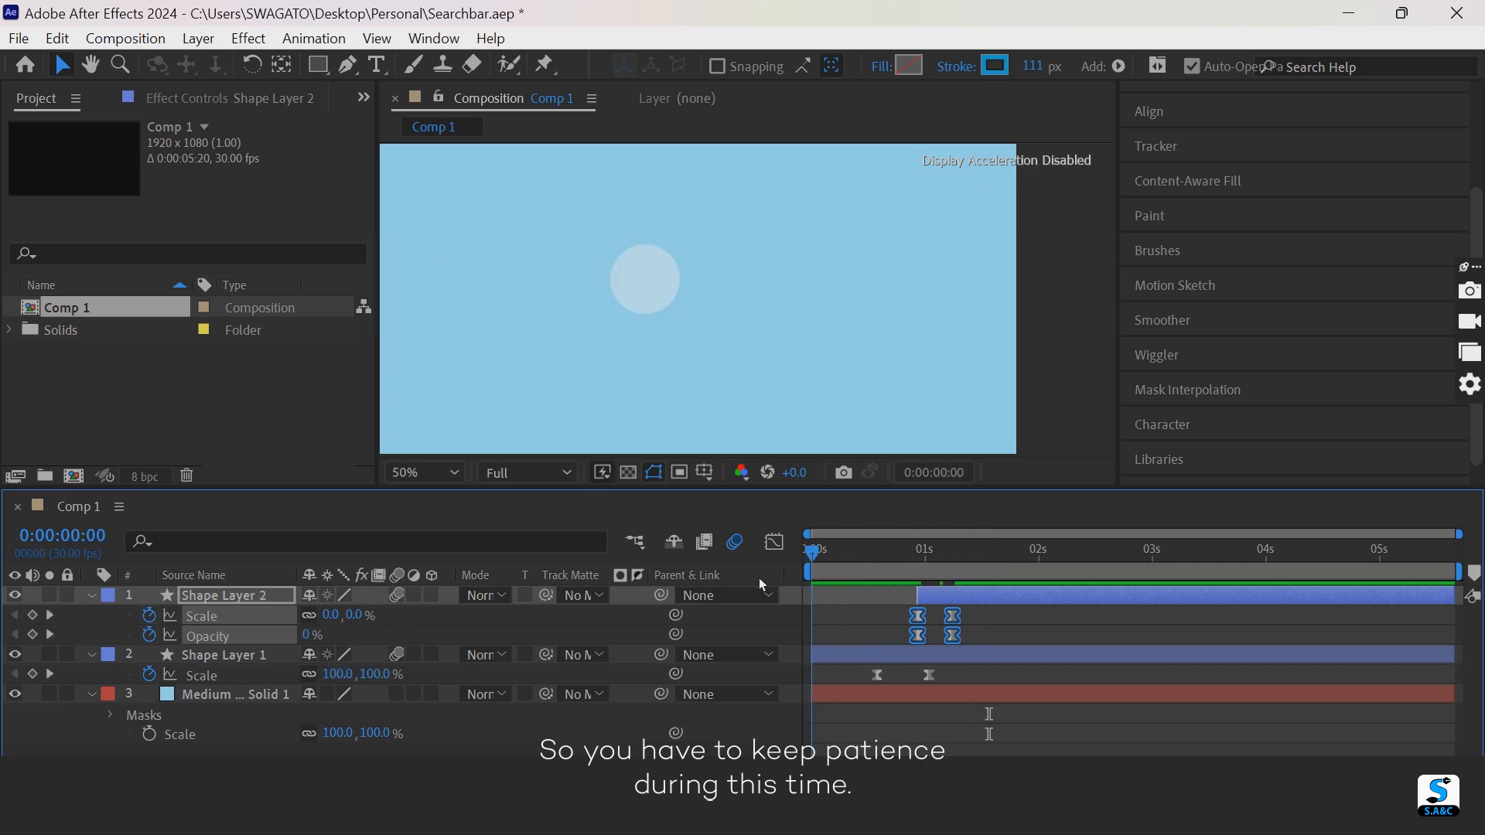
- Move Shape Layer 2's ending Scale and Opacity keyframes back to about 0:00:01:10 and preview the animation
left_click_drag(971, 611, 955, 638)
left_click_drag(1030, 552, 854, 553)
key("space")
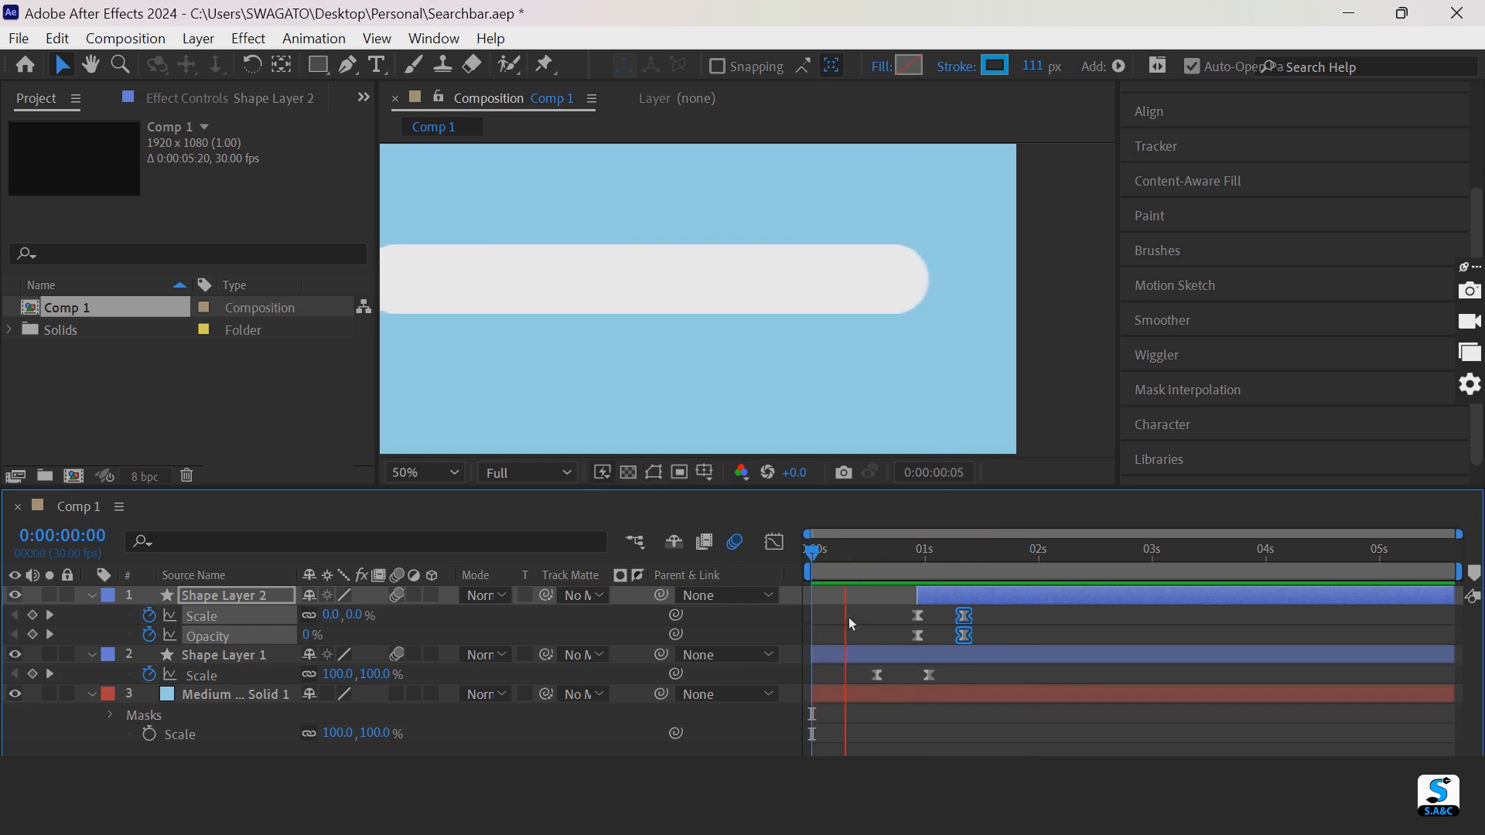
key("space")
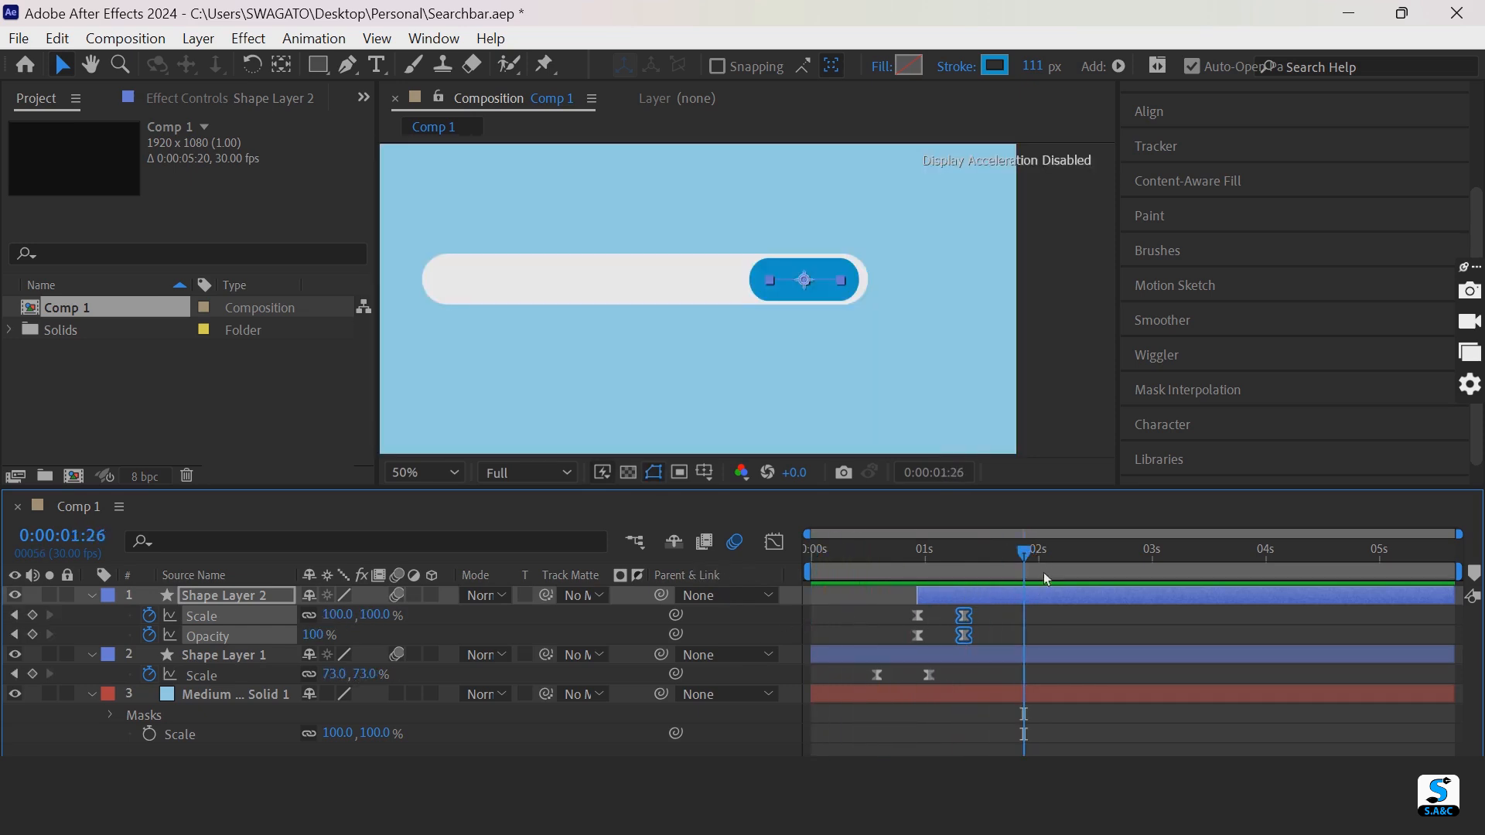
left_click_drag(1001, 570, 860, 582)
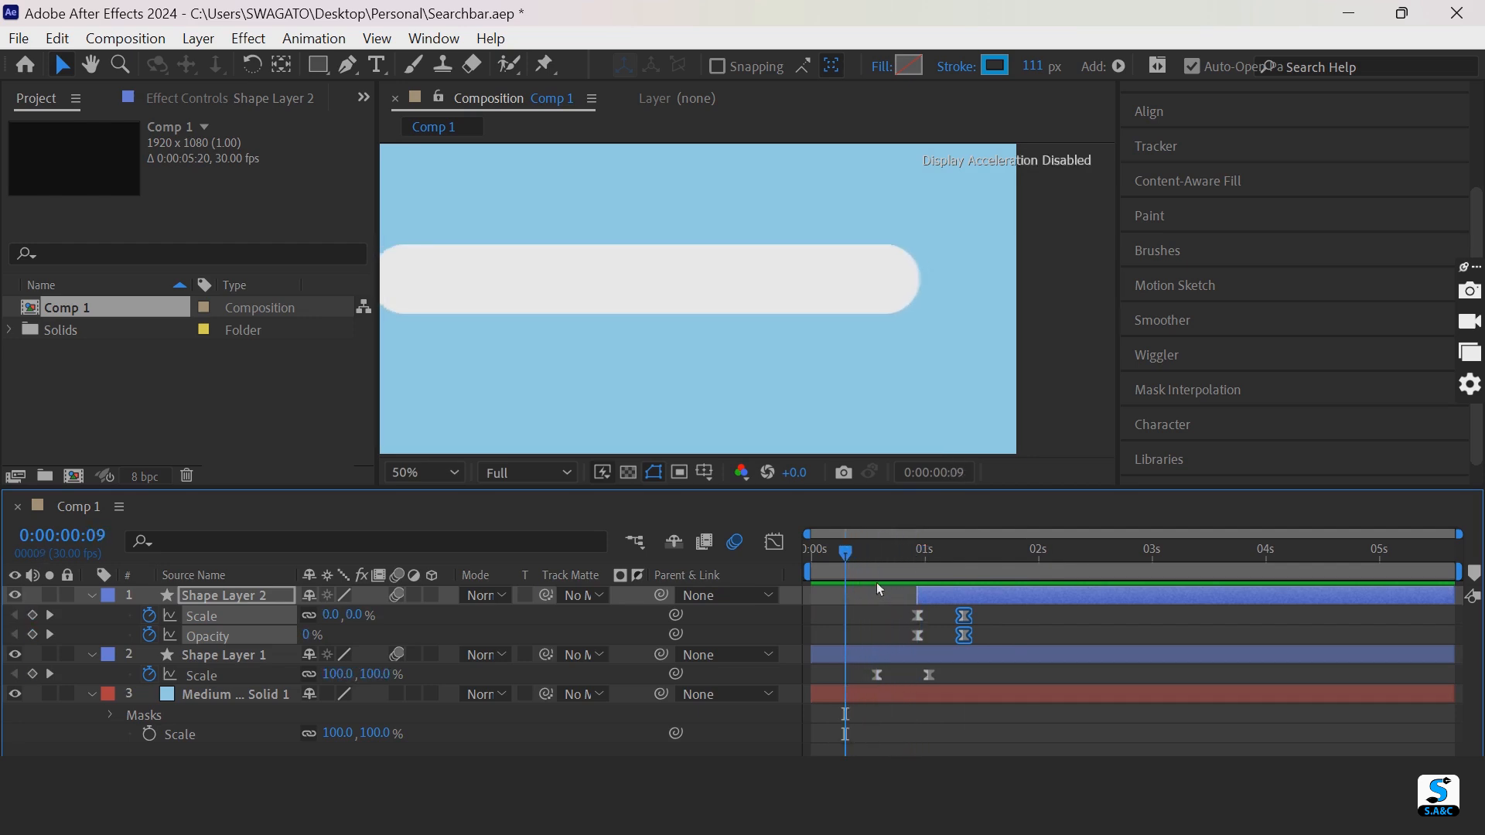
- Shift Shape Layer 2 to start at about 0:00:01:07 and delay both Shape Layer 1 Scale keyframes slightly
left_click_drag(976, 602, 1011, 600)
left_click(918, 655)
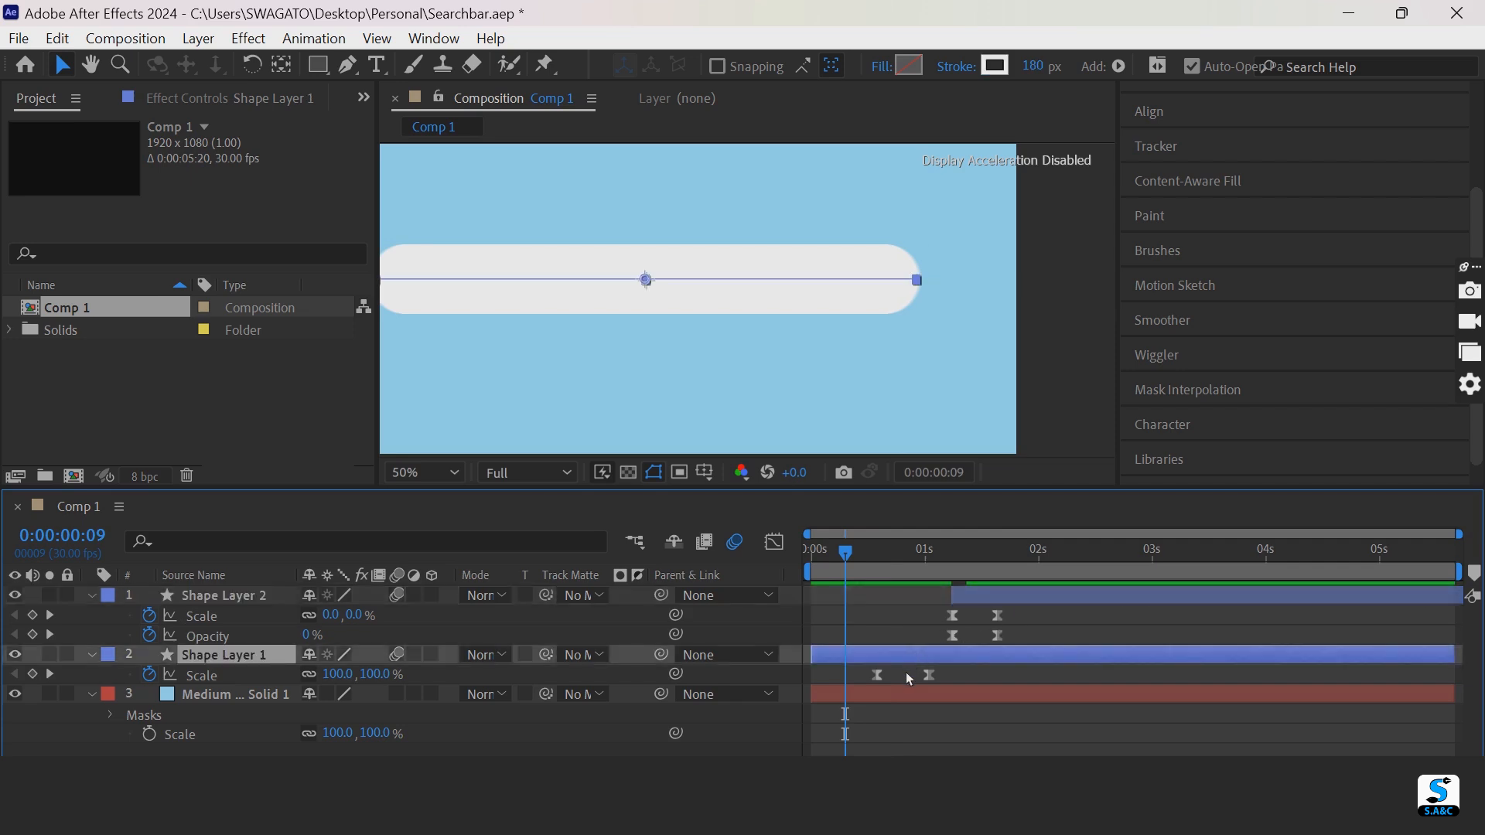
left_click_drag(965, 671, 899, 676)
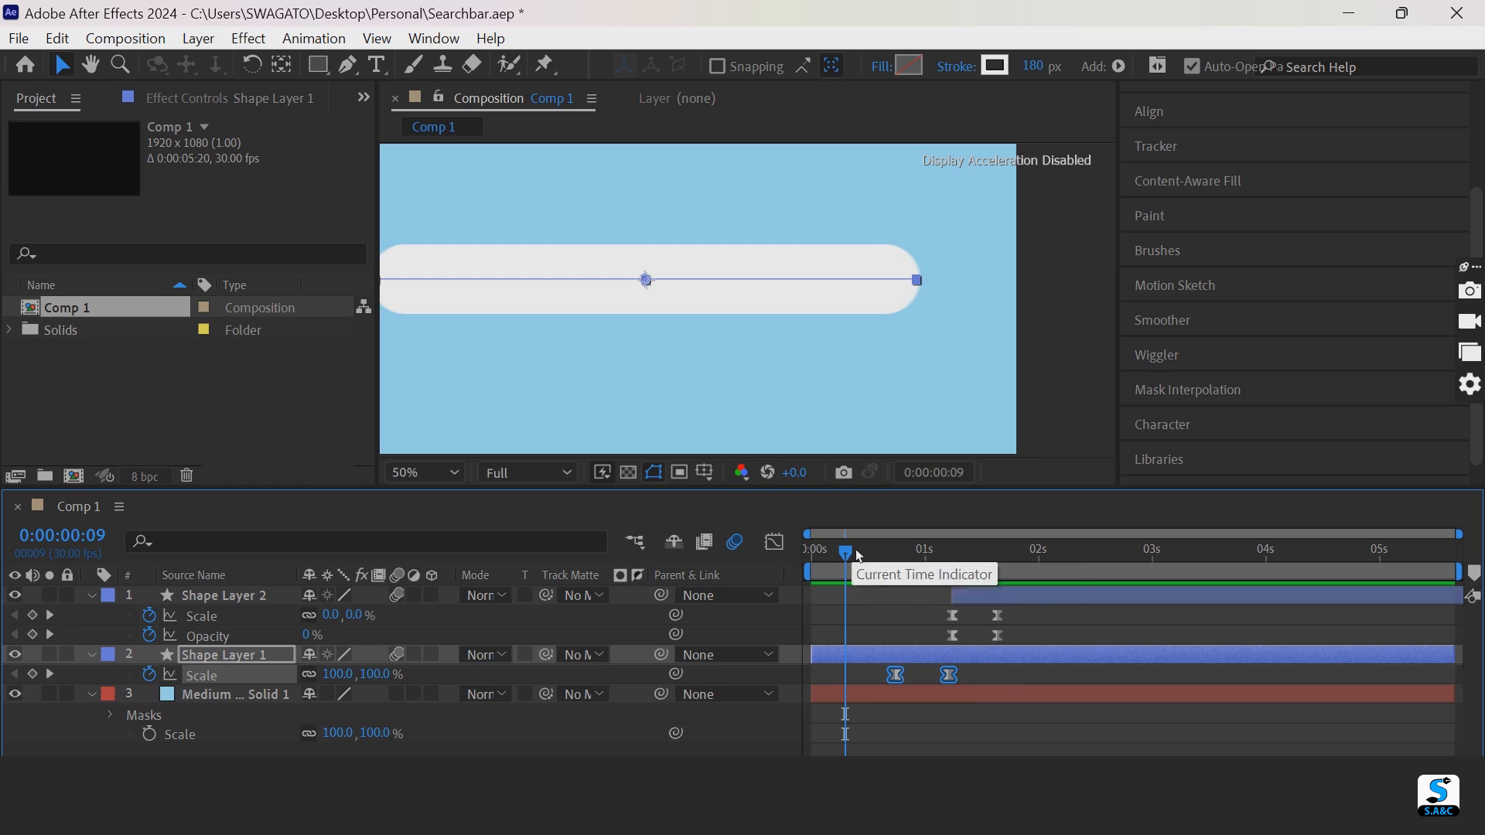
left_click_drag(825, 557, 660, 540)
scroll(726, 382, "down", 1)
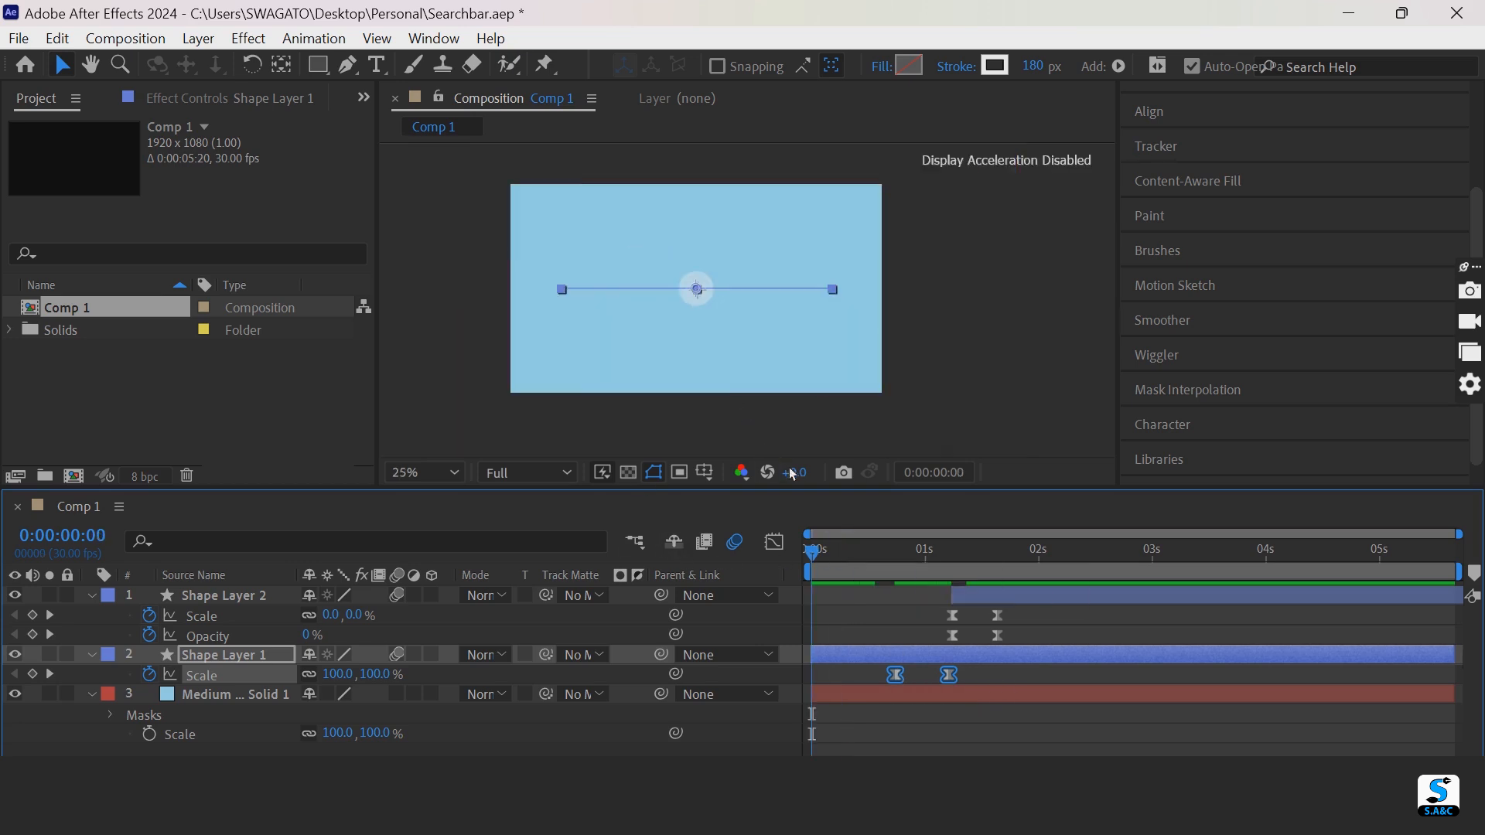
key("space")
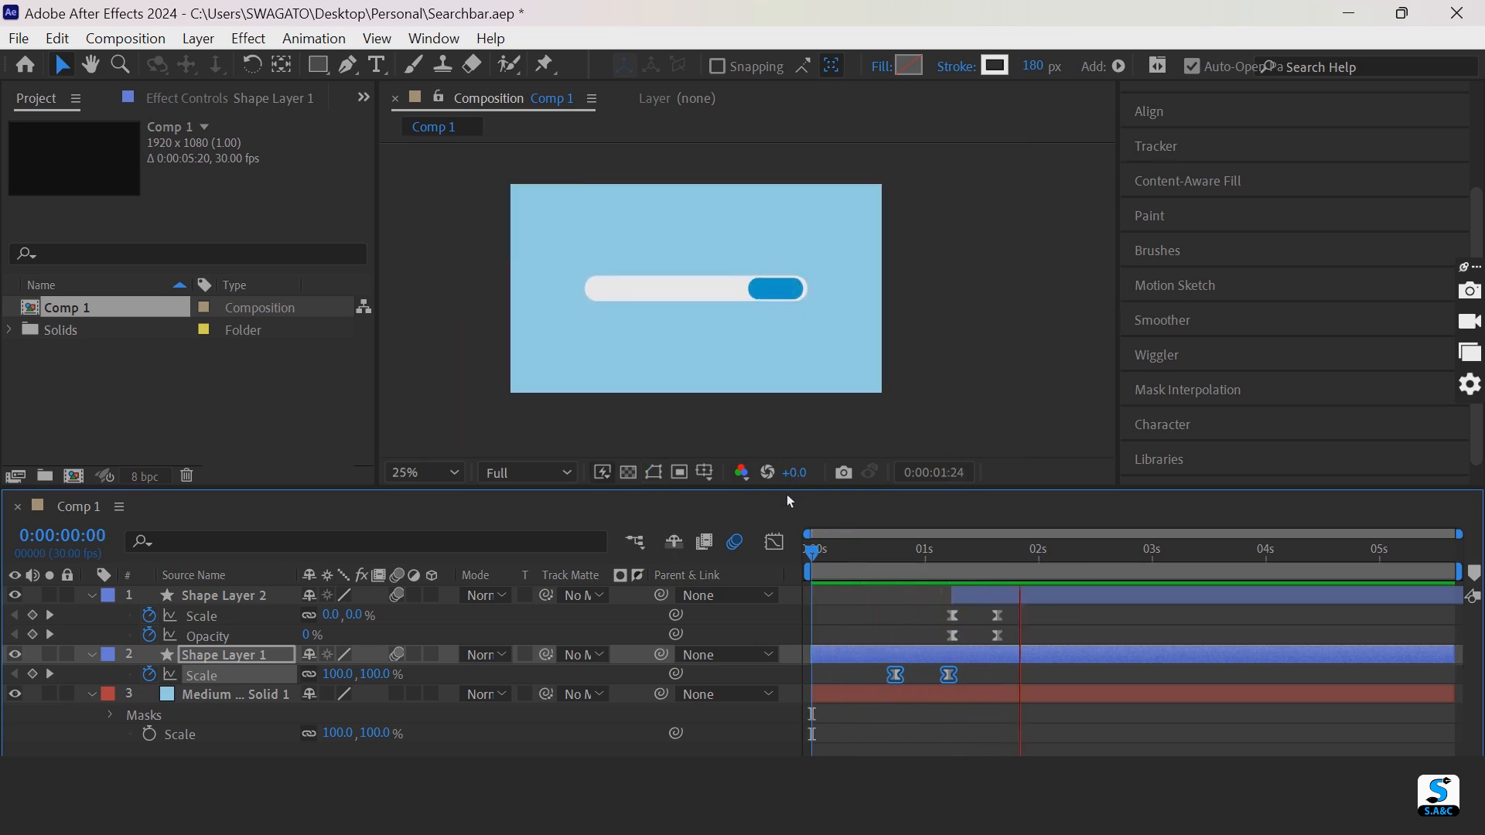
- Import Search icon.png from the Personal folder into the project
left_click(183, 377)
double_click(183, 375)
scroll(920, 402, "down", 5)
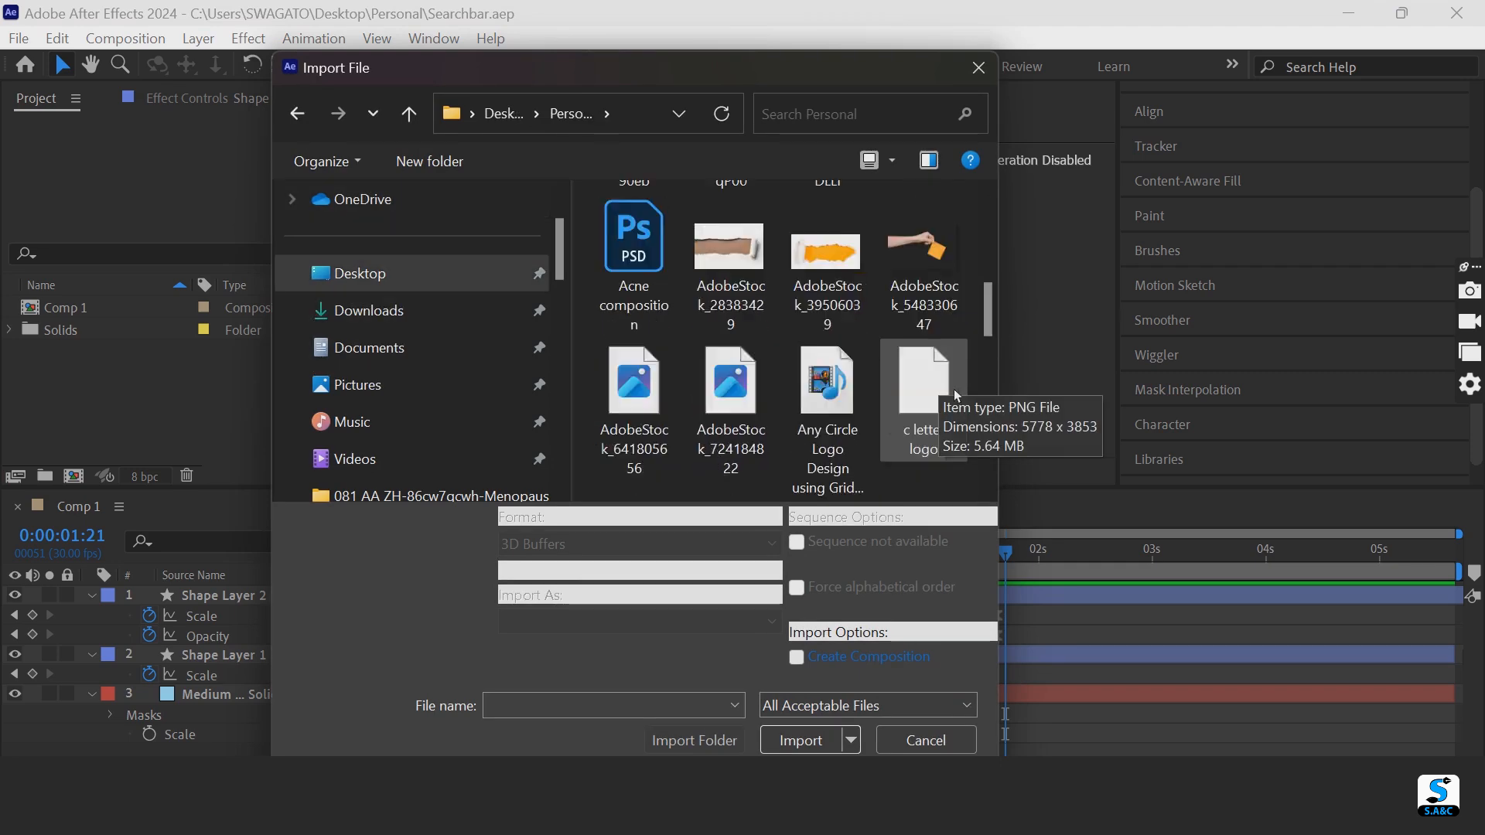
scroll(957, 400, "down", 5)
left_click(827, 286)
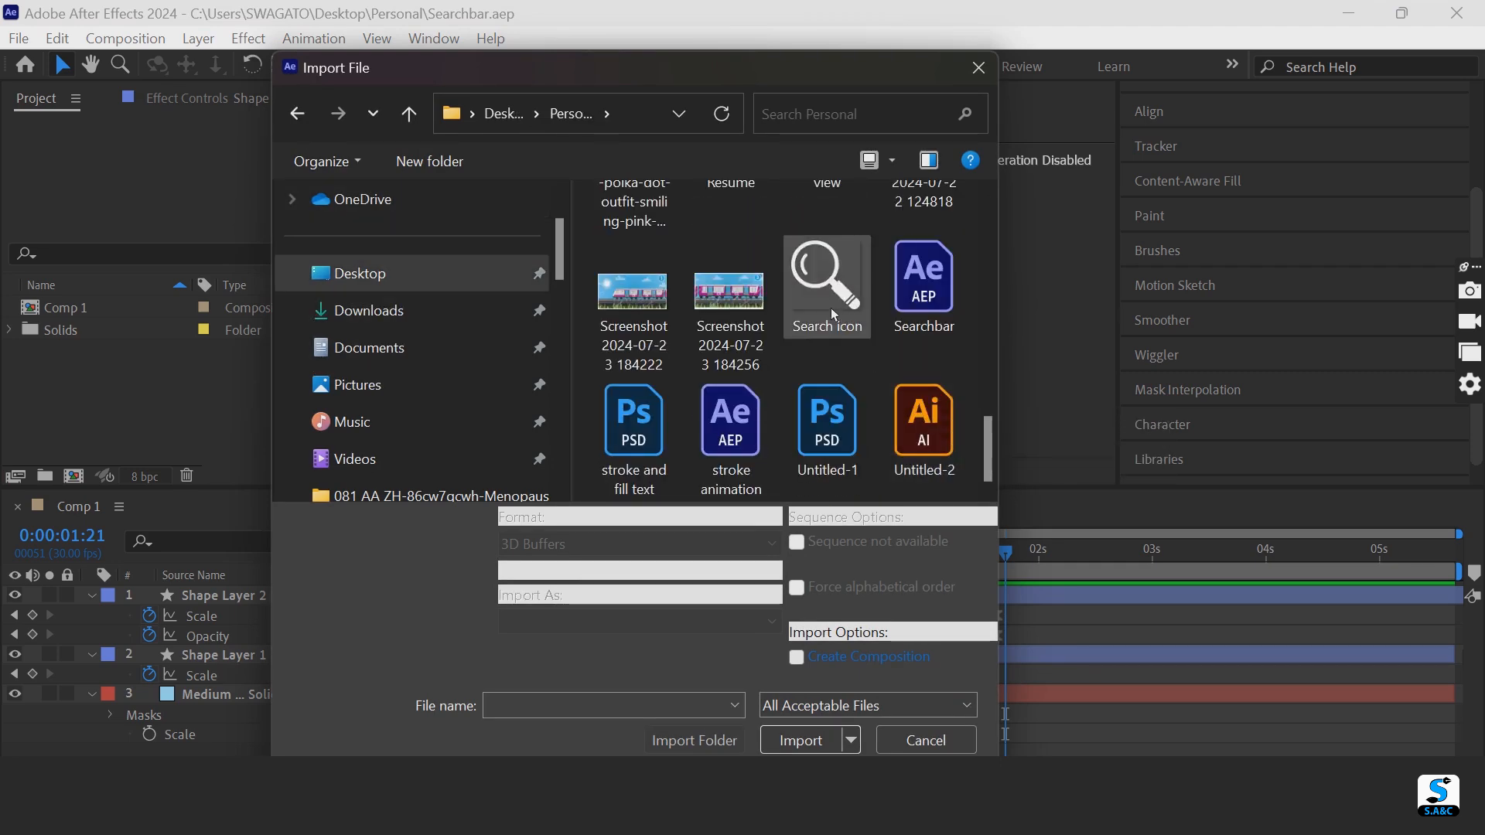
left_click(805, 721)
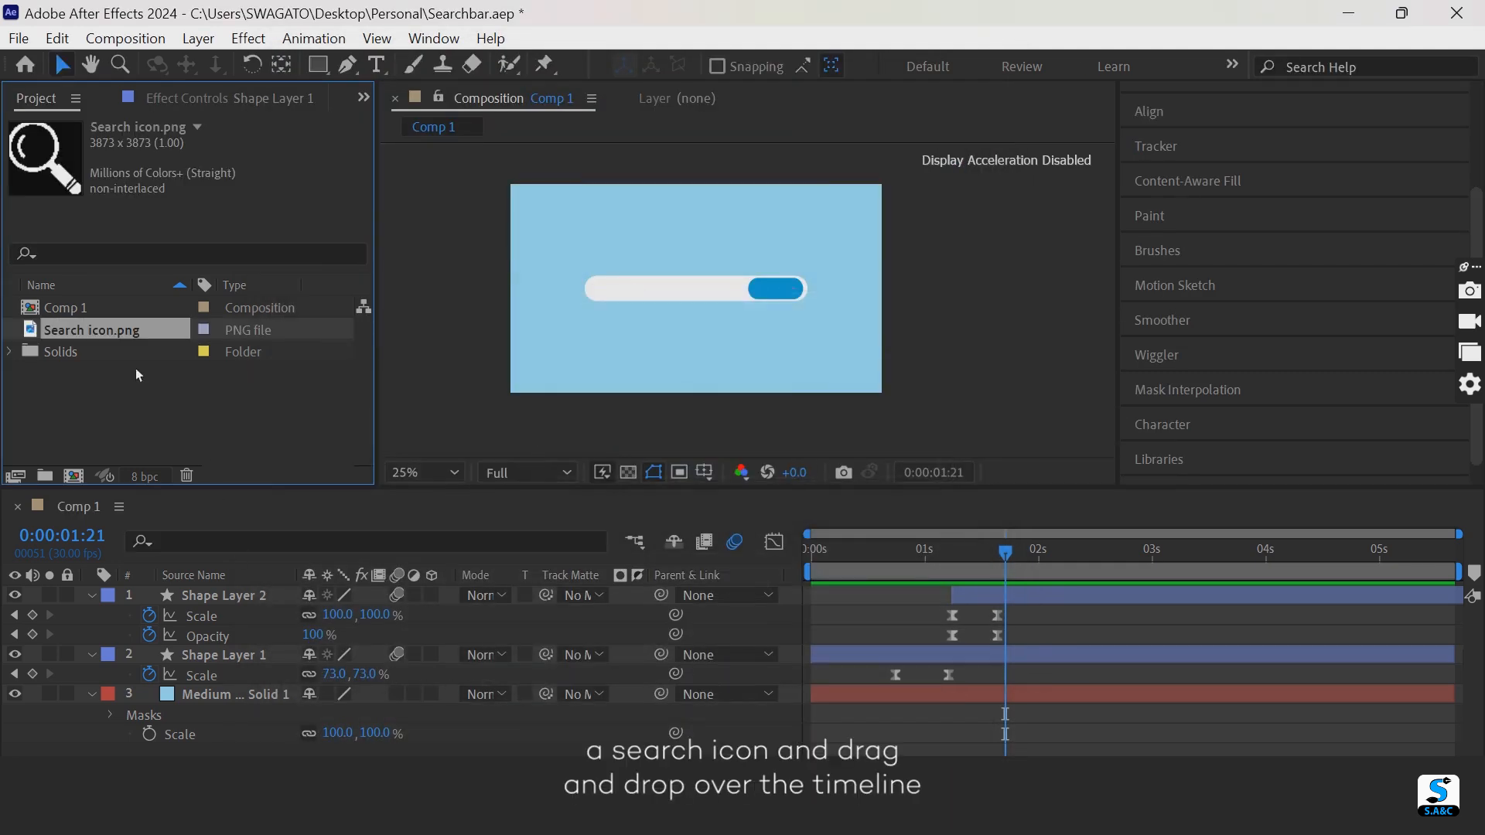
- Add Search icon.png as the topmost layer of Comp 1 and trim its start to 0:00:01:19
left_click_drag(91, 329, 228, 594)
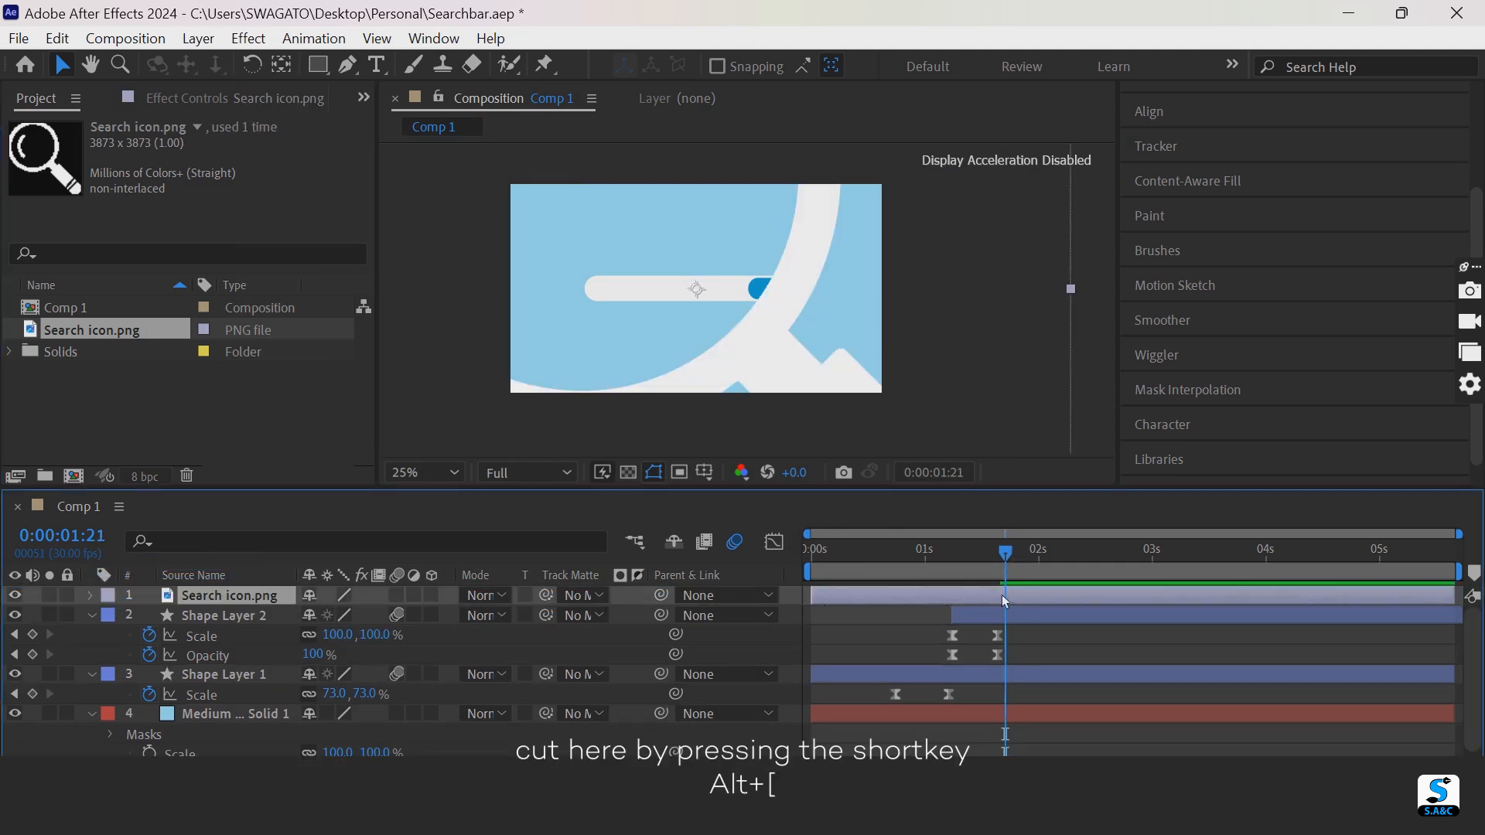
key("alt+[")
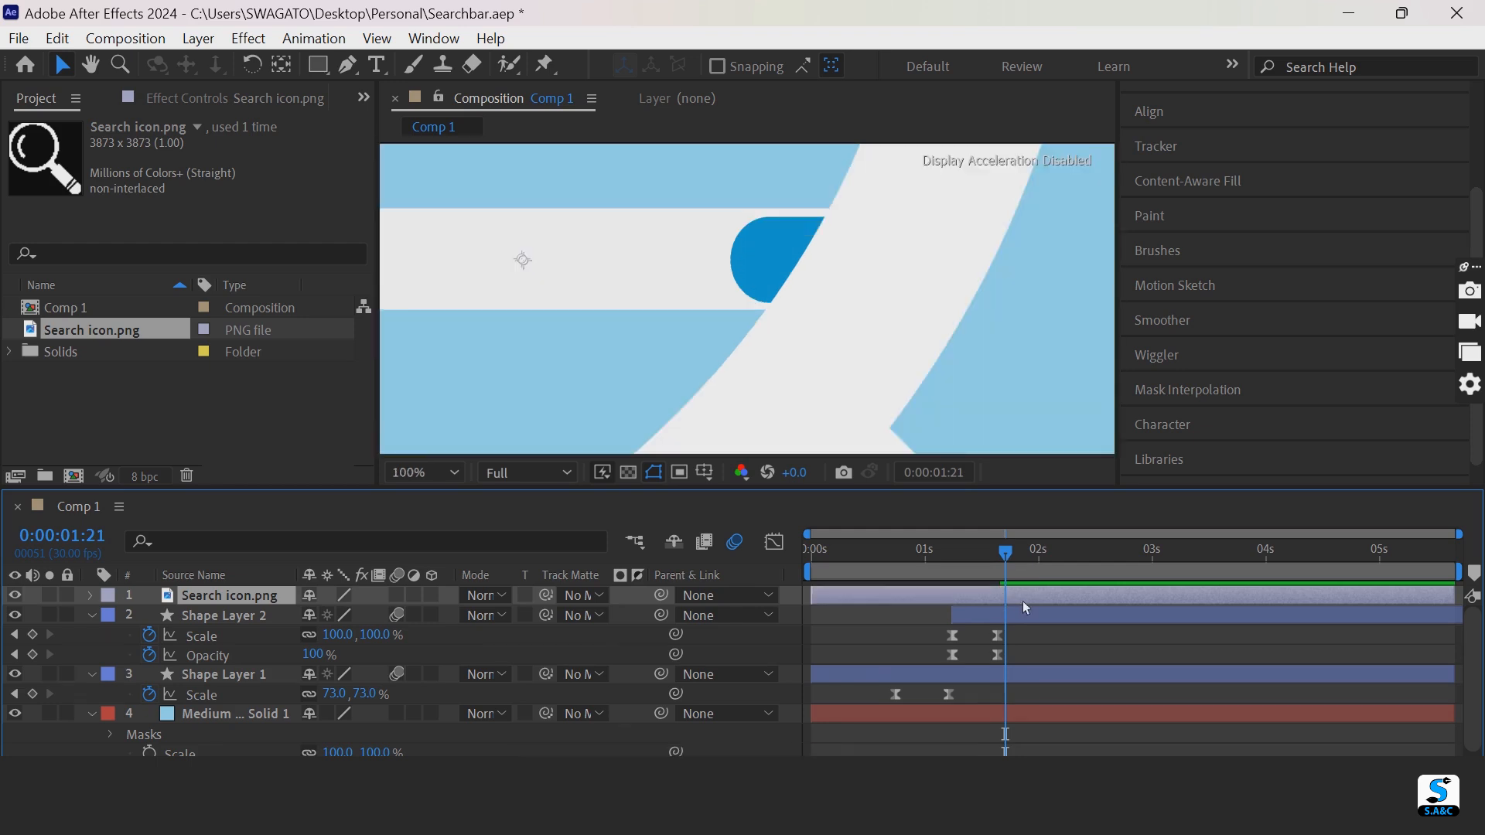
left_click_drag(1015, 565, 1000, 560)
scroll(942, 390, "down", 2)
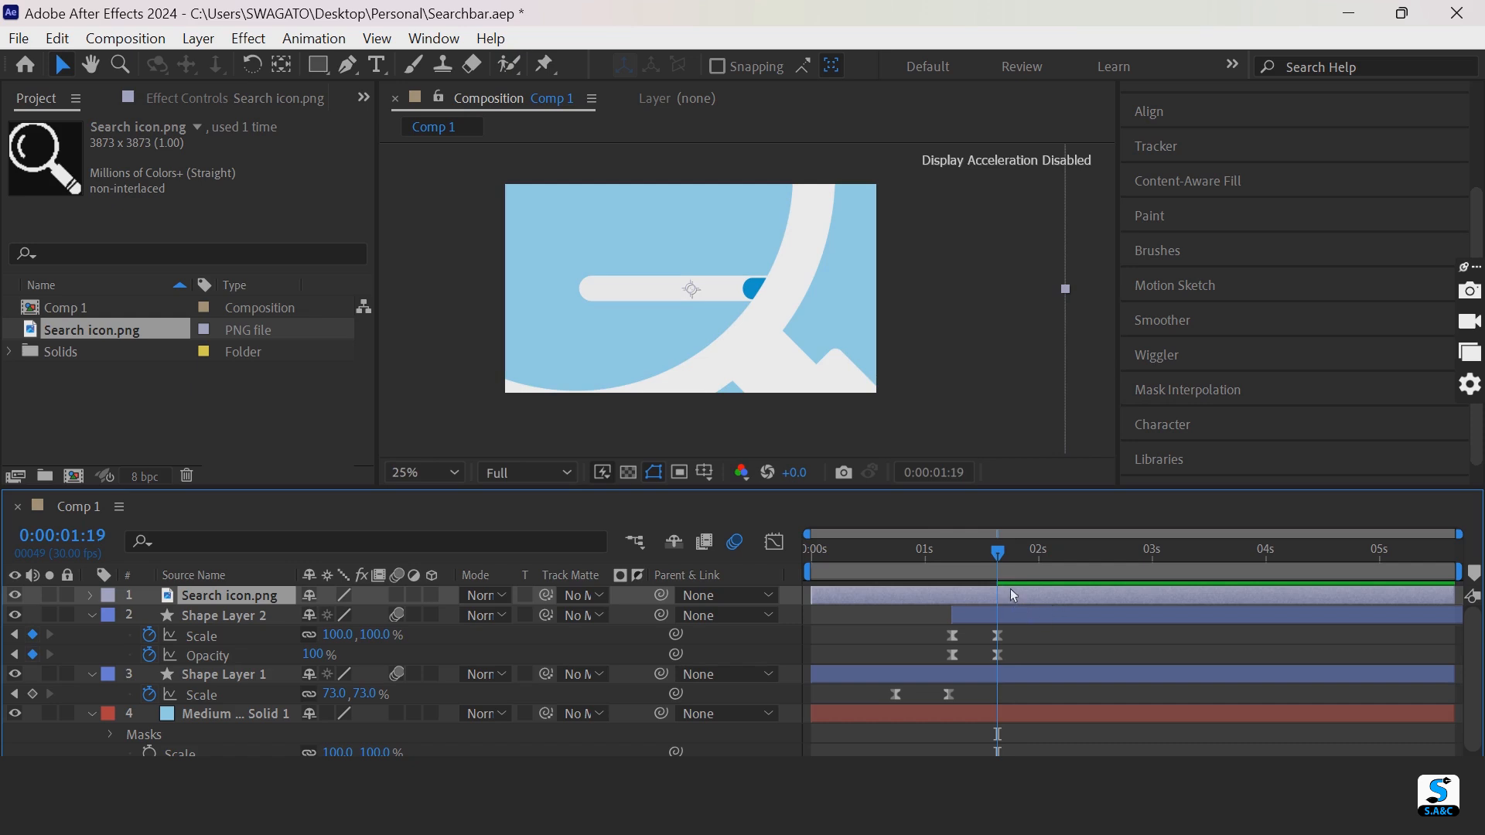
key("alt+[")
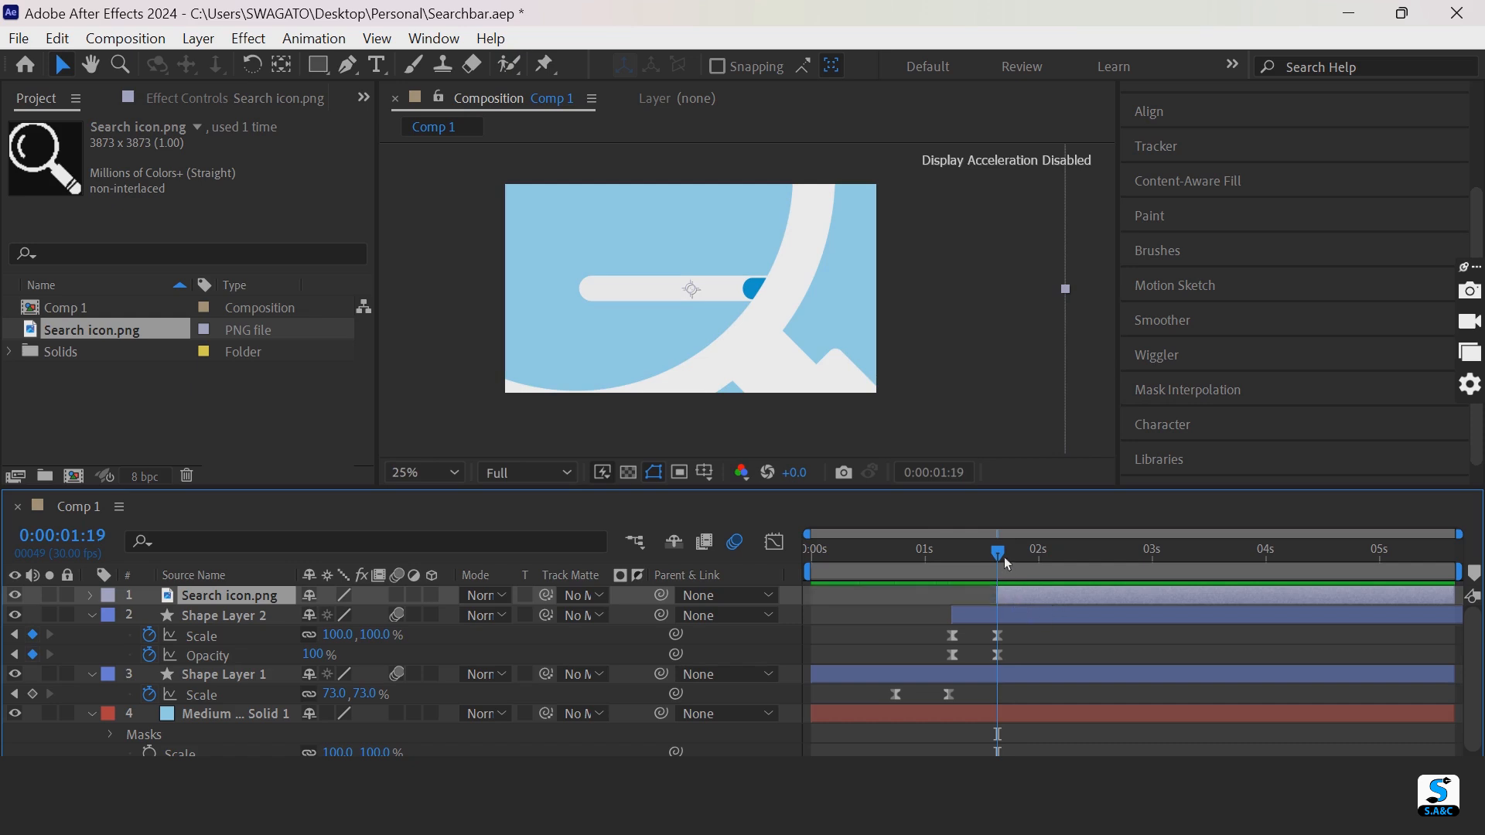
- Set the Search icon.png layer's Scale to 2%
left_click_drag(1004, 557, 1014, 558)
key("s")
left_click(348, 618)
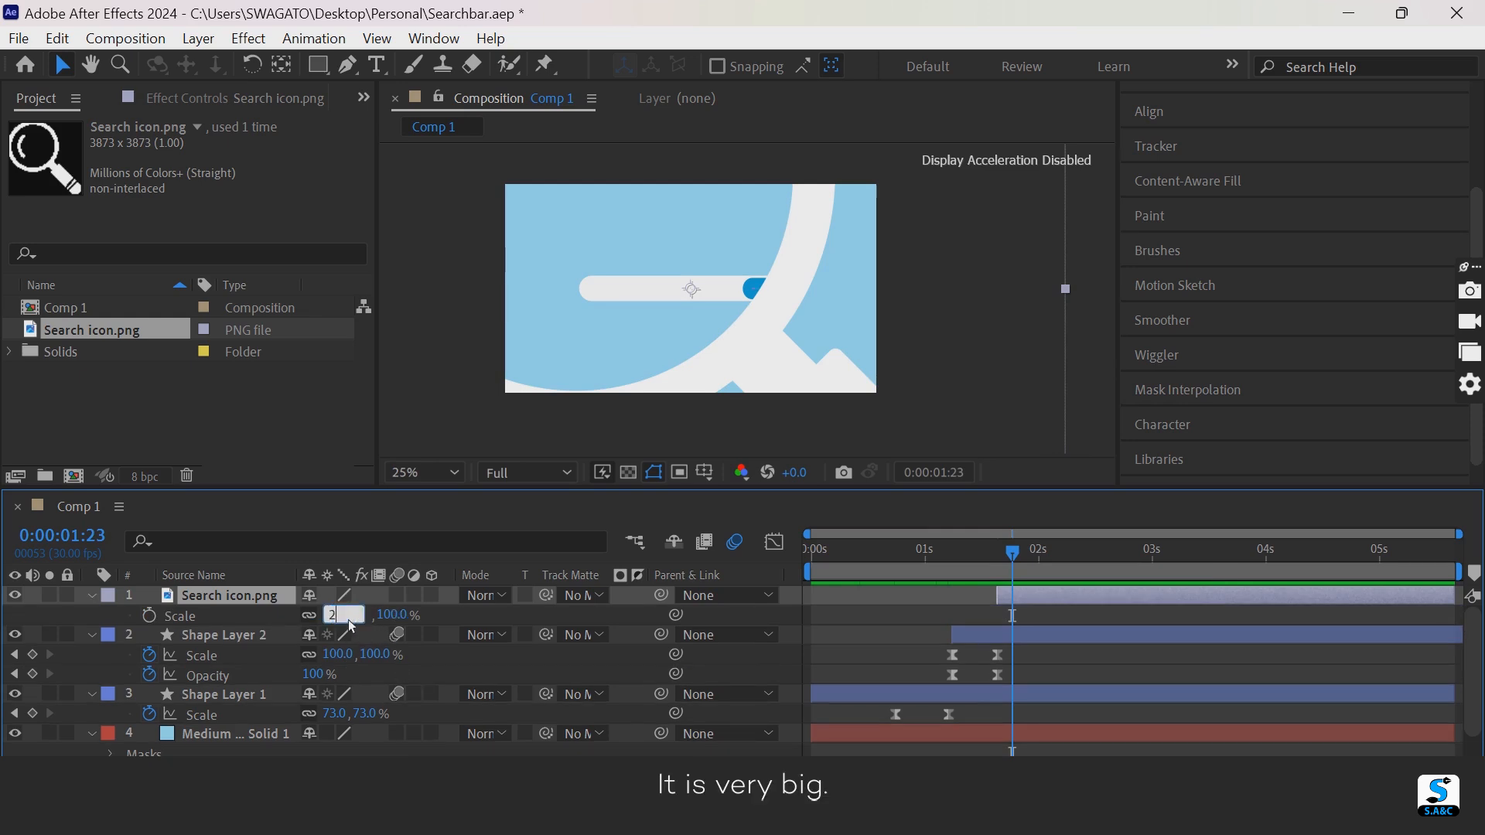
type("2")
key("Return")
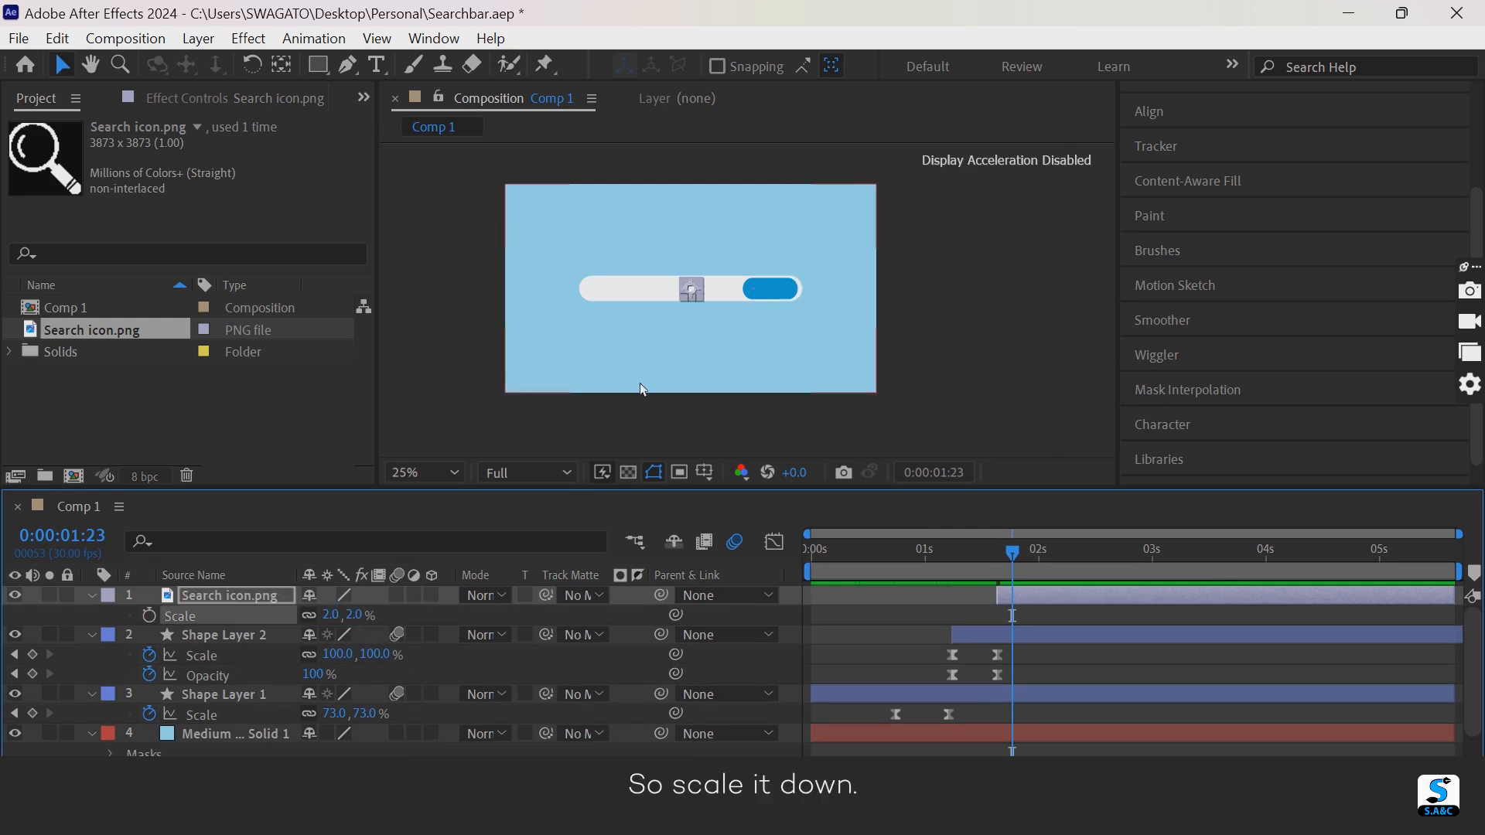
- Place the search icon in the middle of the blue button
key("period")
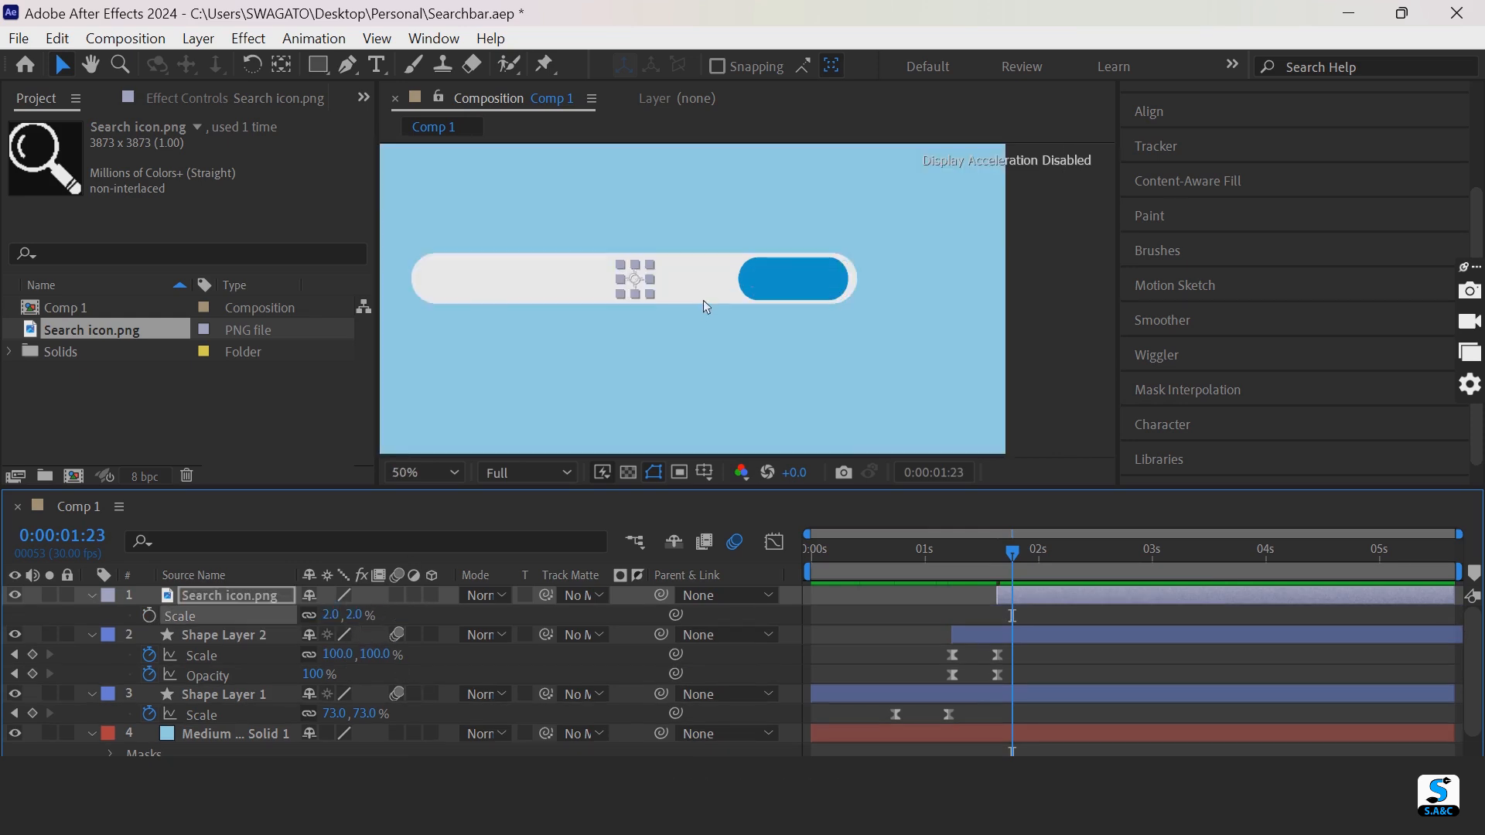
left_click_drag(651, 293, 819, 294)
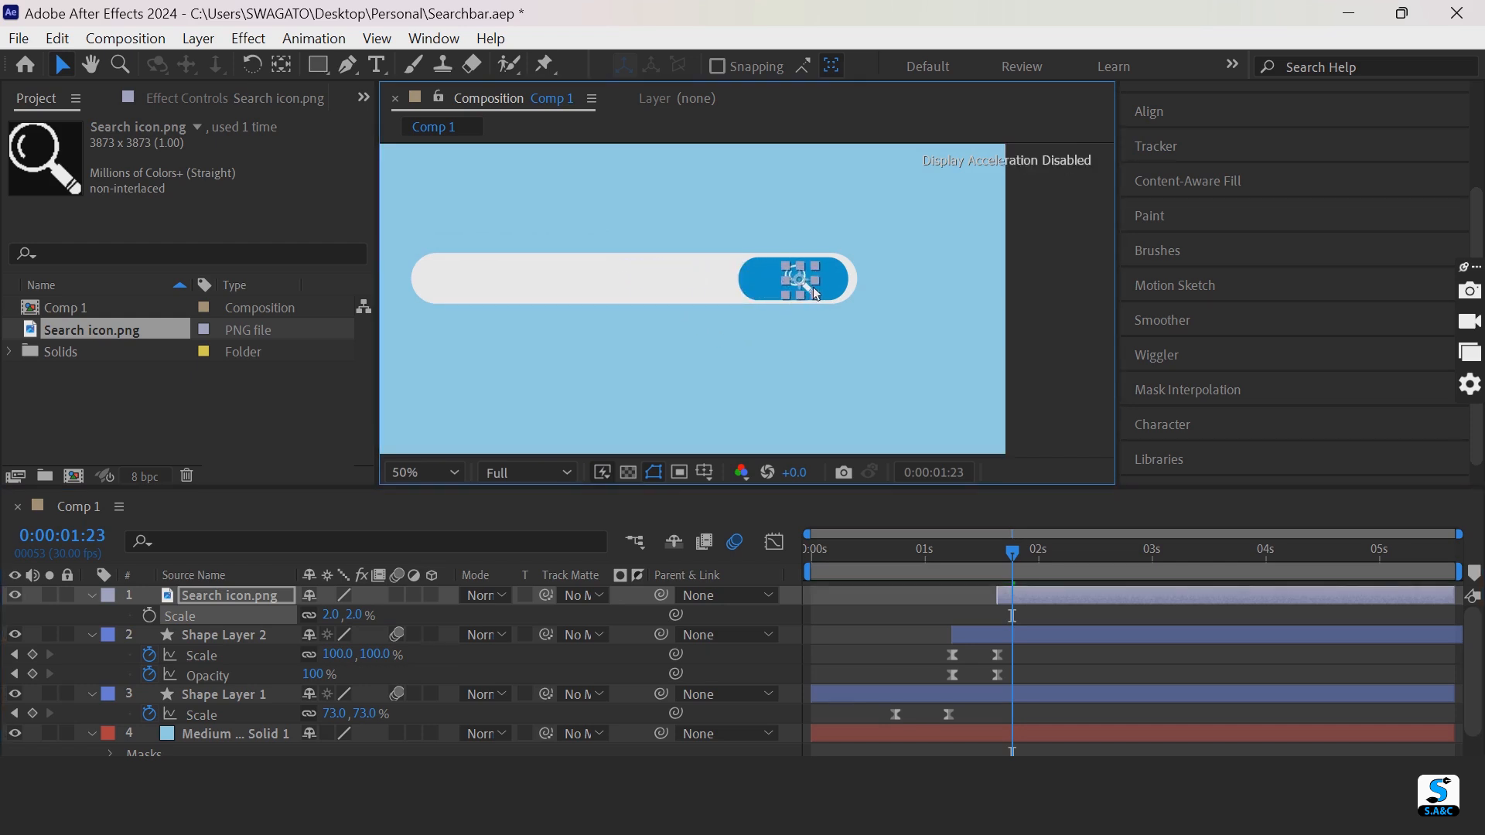
left_click(1040, 302)
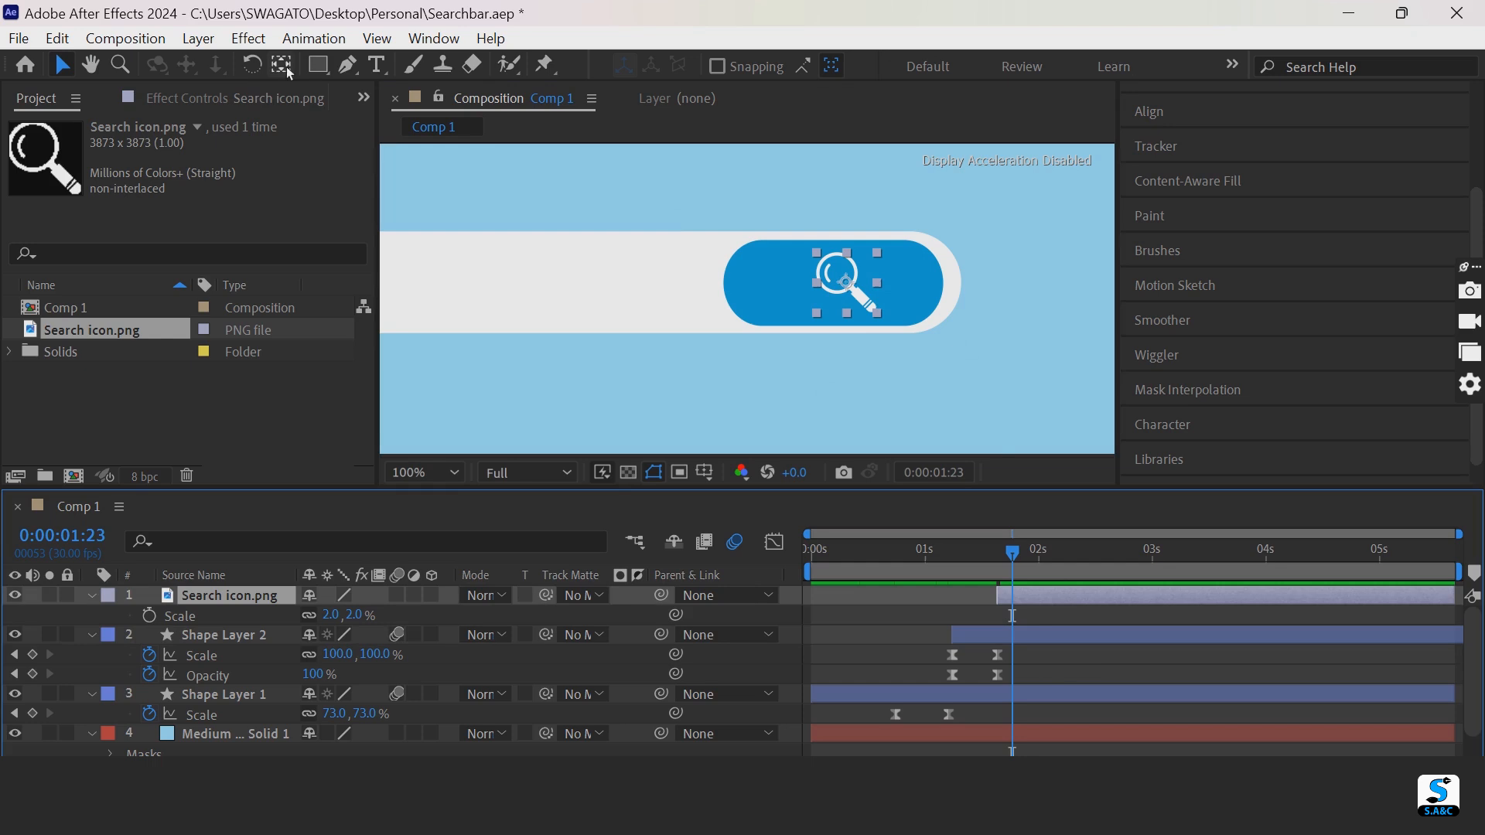
- Move the search icon's anchor point to the lower end of the magnifier handle
left_click(284, 68)
left_click_drag(854, 288, 885, 319)
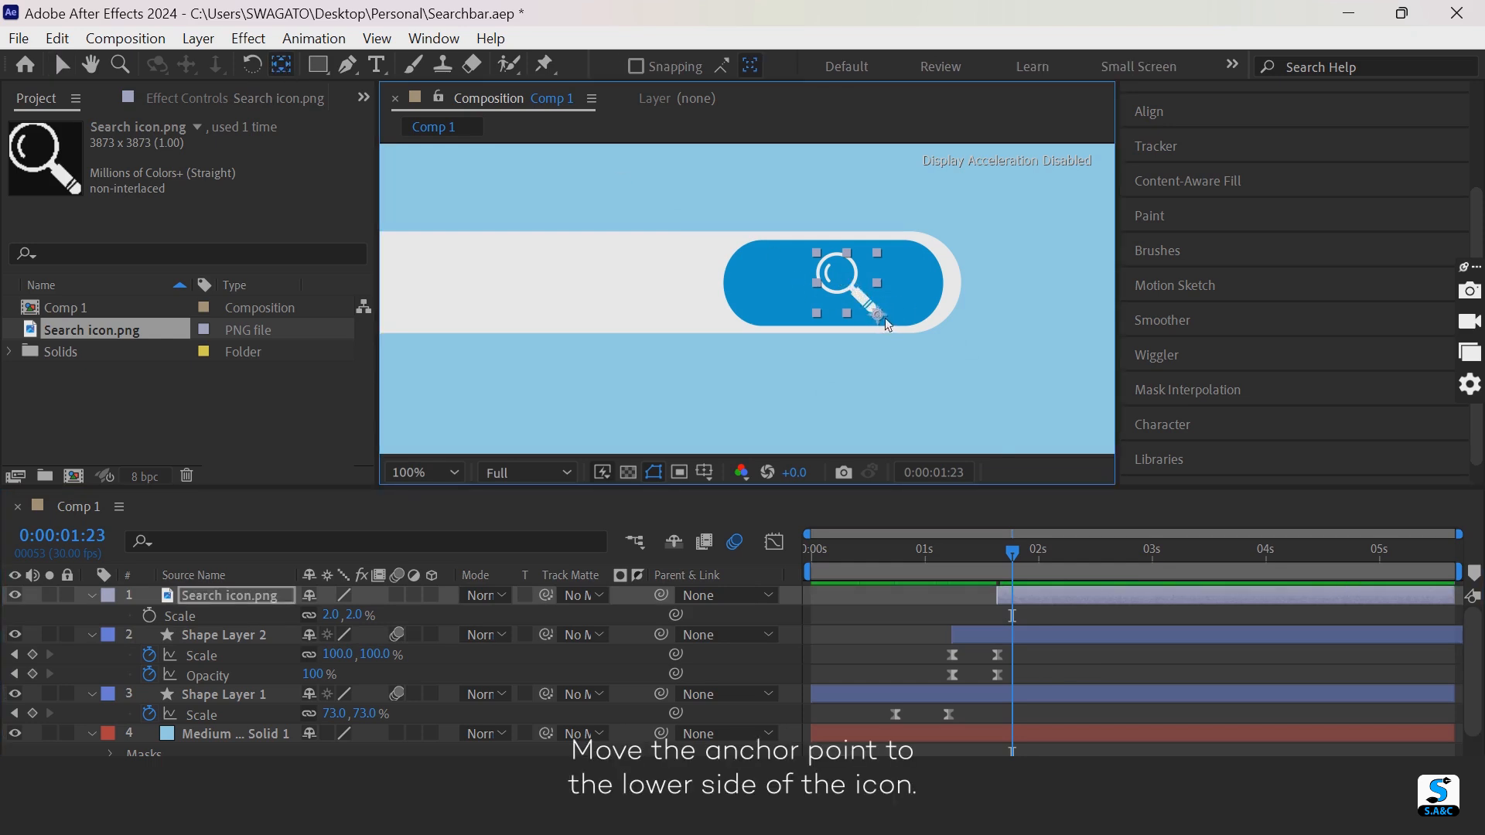
left_click(65, 68)
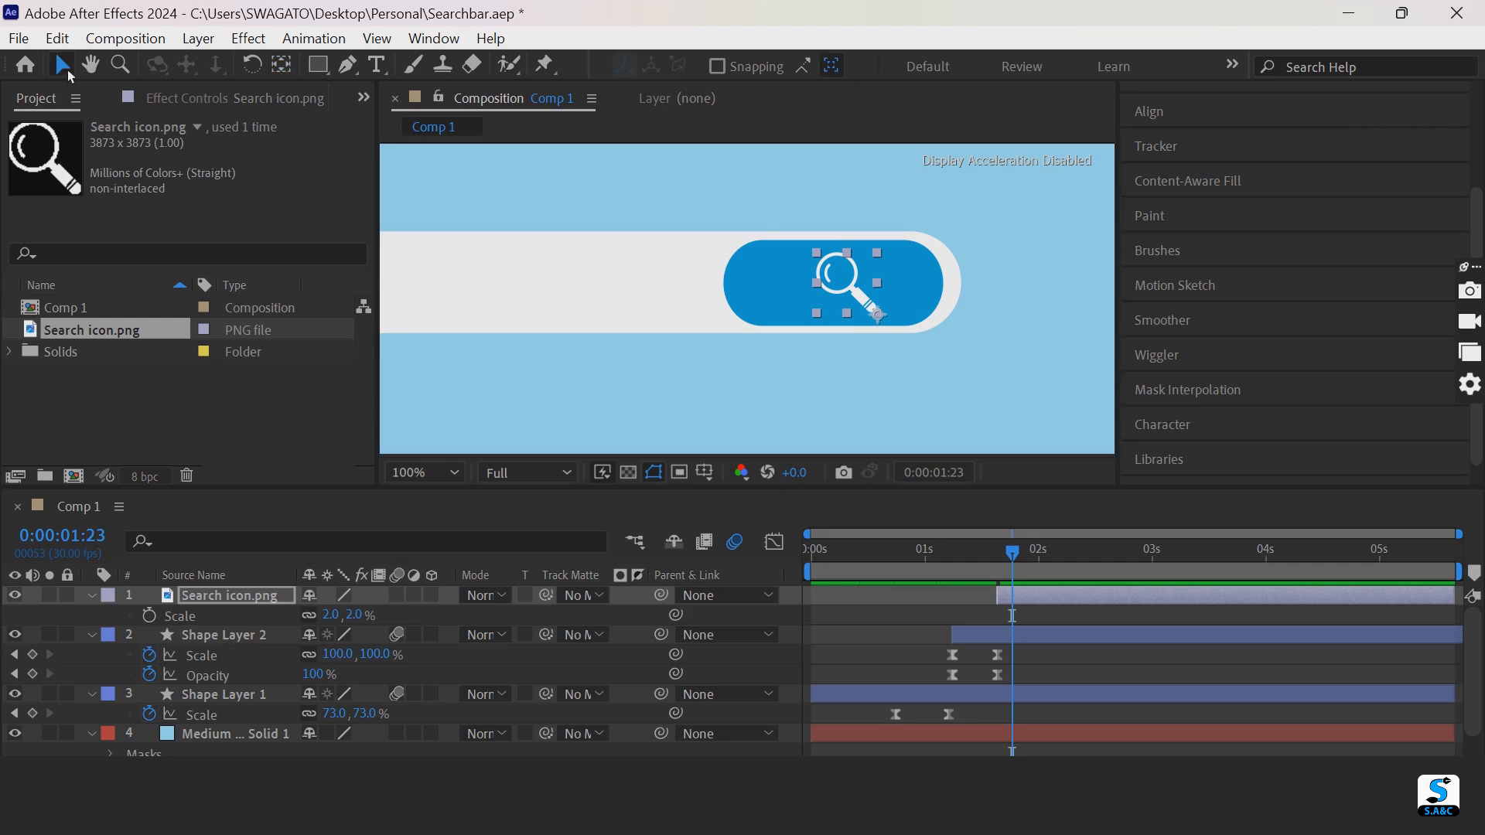
- Reveal the search icon's Position, Rotation and Opacity and set a keyframe for each at 0:00:01:26
left_click(1029, 599)
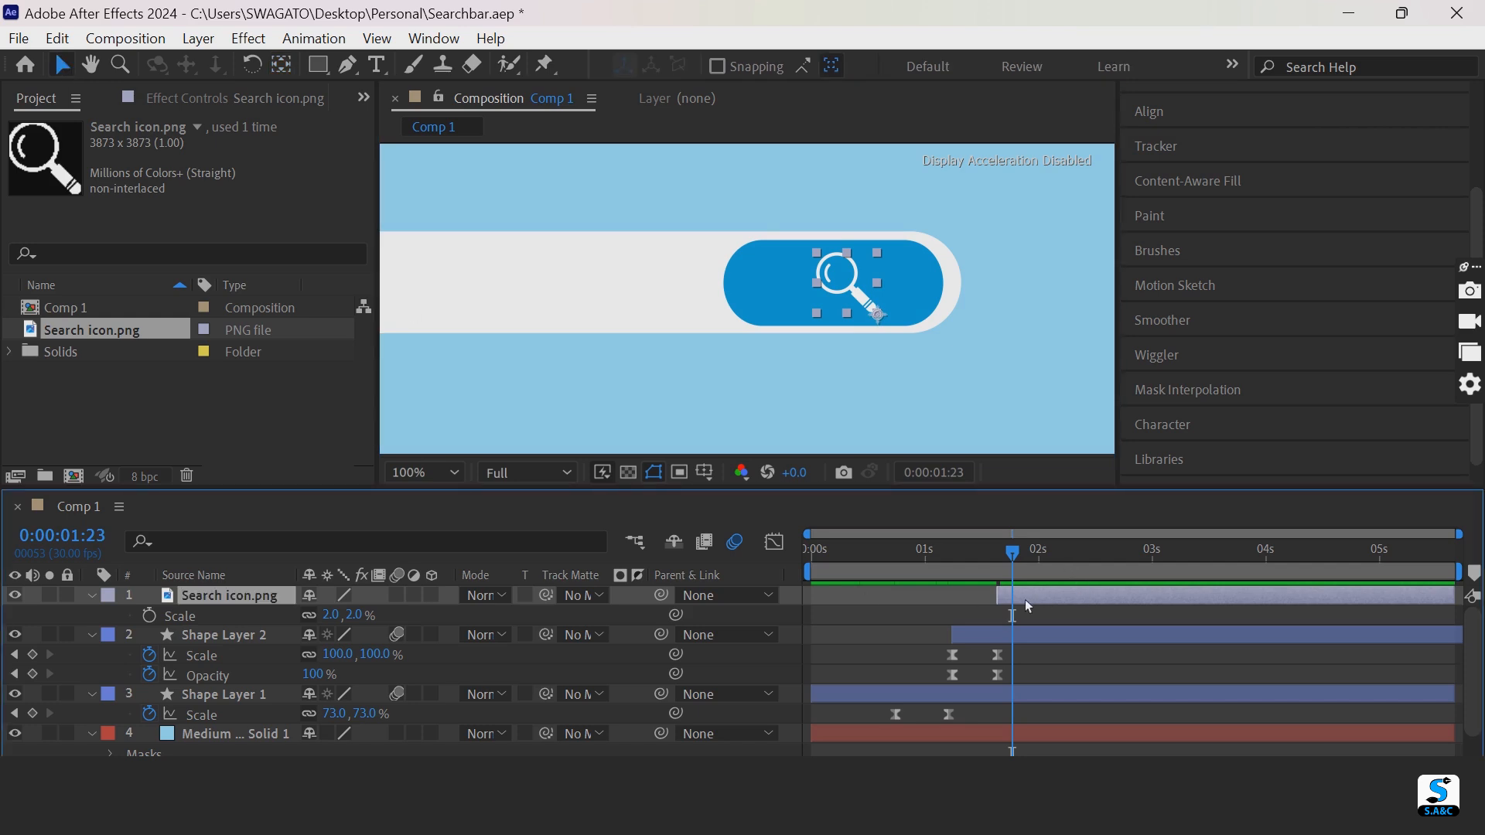
key("p")
key("shift+r")
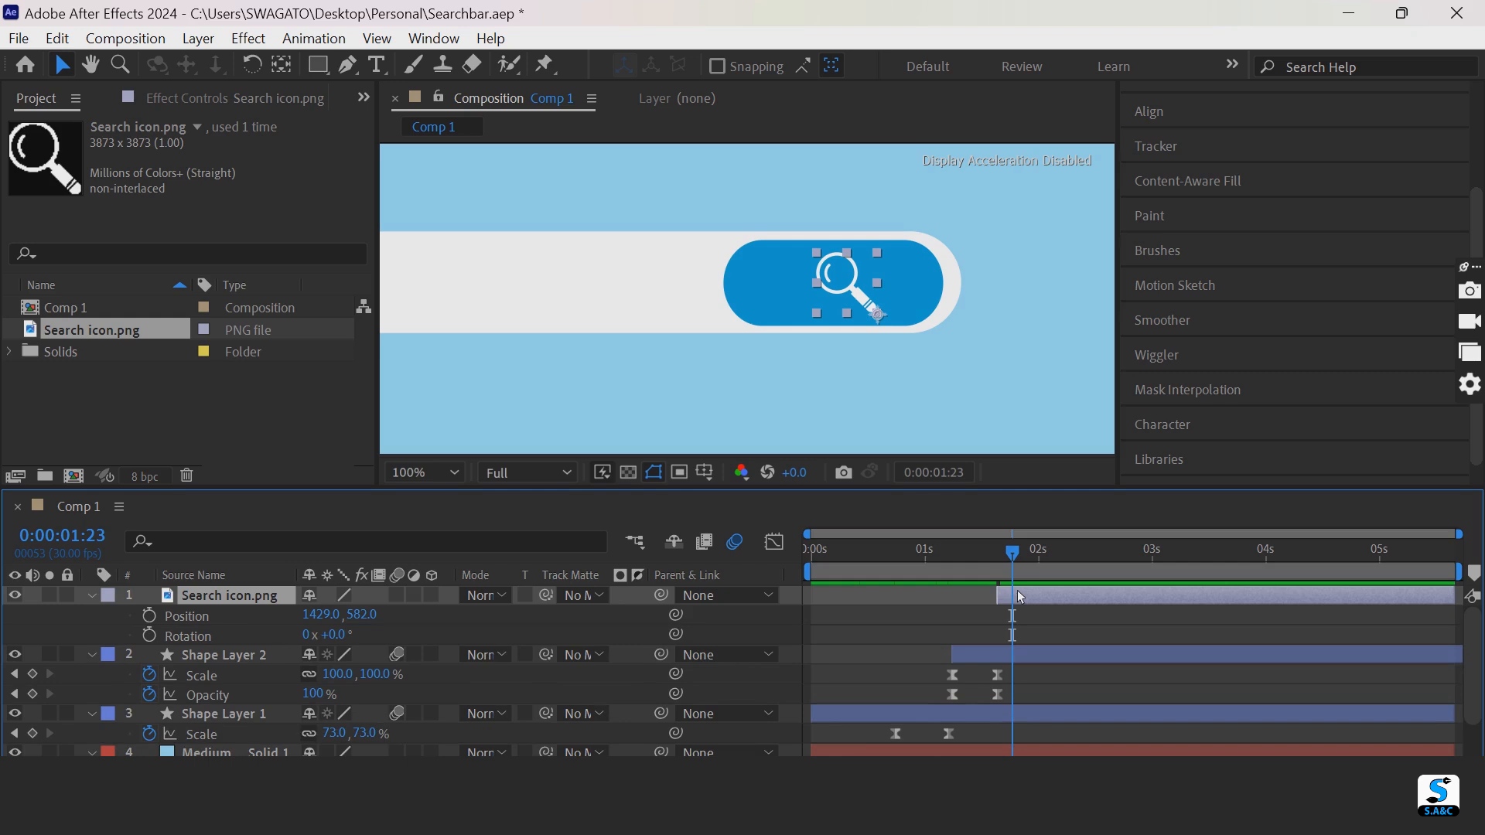
key("shift+t")
left_click_drag(1015, 555, 1026, 554)
left_click(149, 616)
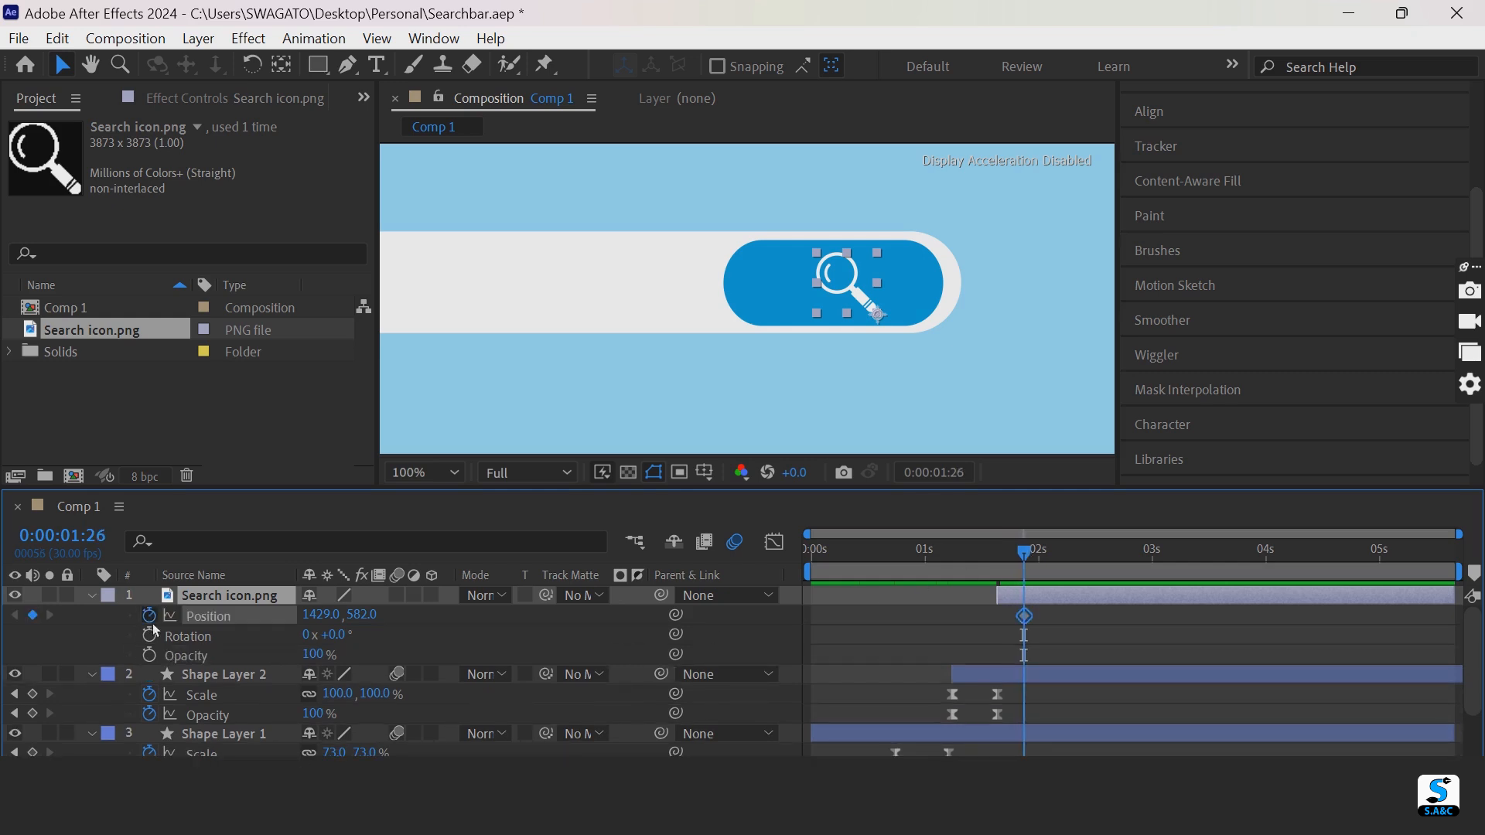
left_click(149, 636)
left_click(150, 655)
- Add Position, Rotation and Opacity keyframes to the search icon at 0:00:01:19 and select the first Position keyframe
left_click_drag(1032, 563, 1009, 561)
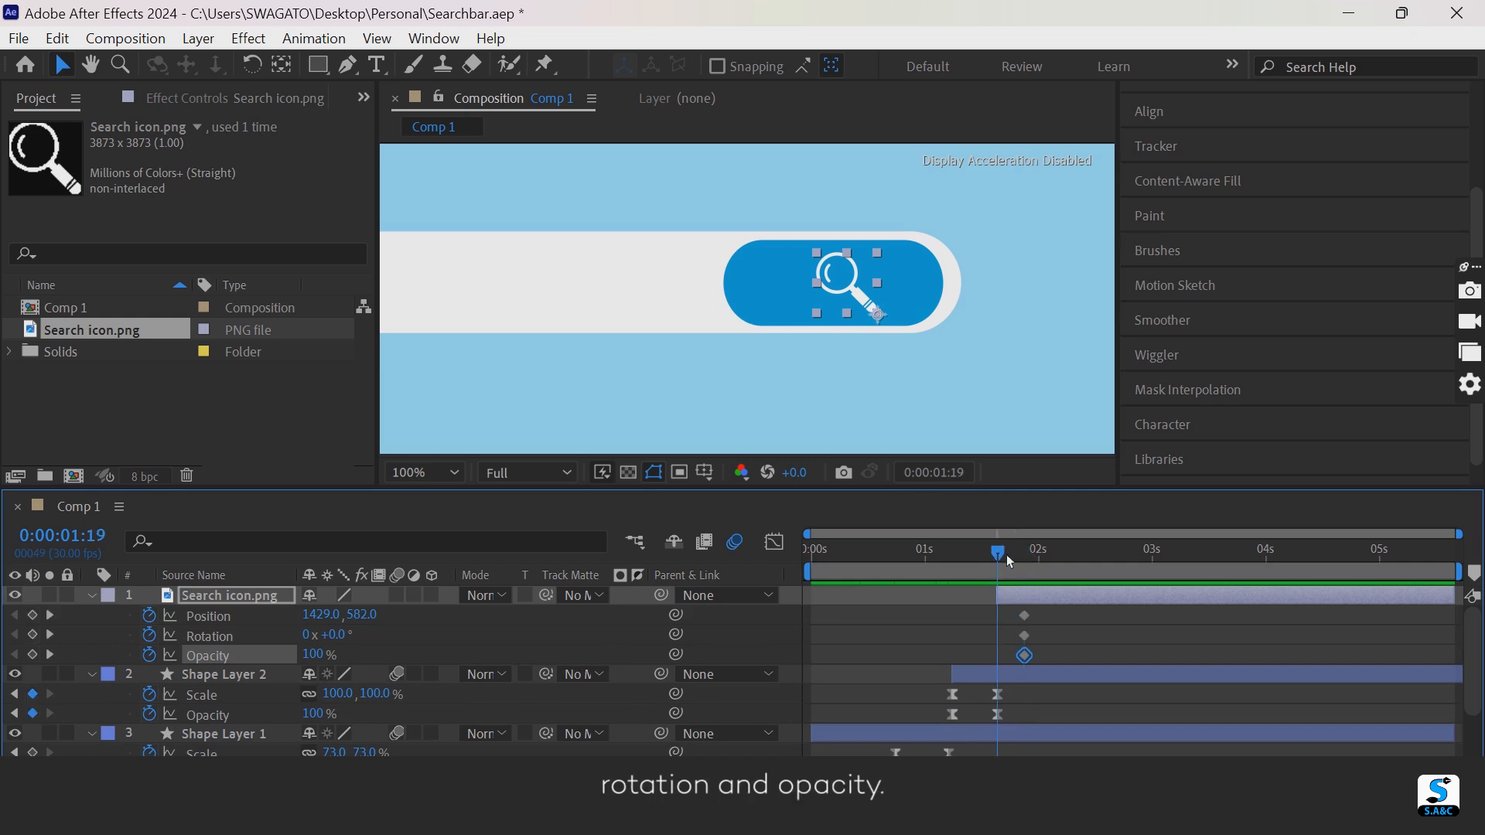
left_click(32, 615)
left_click(32, 636)
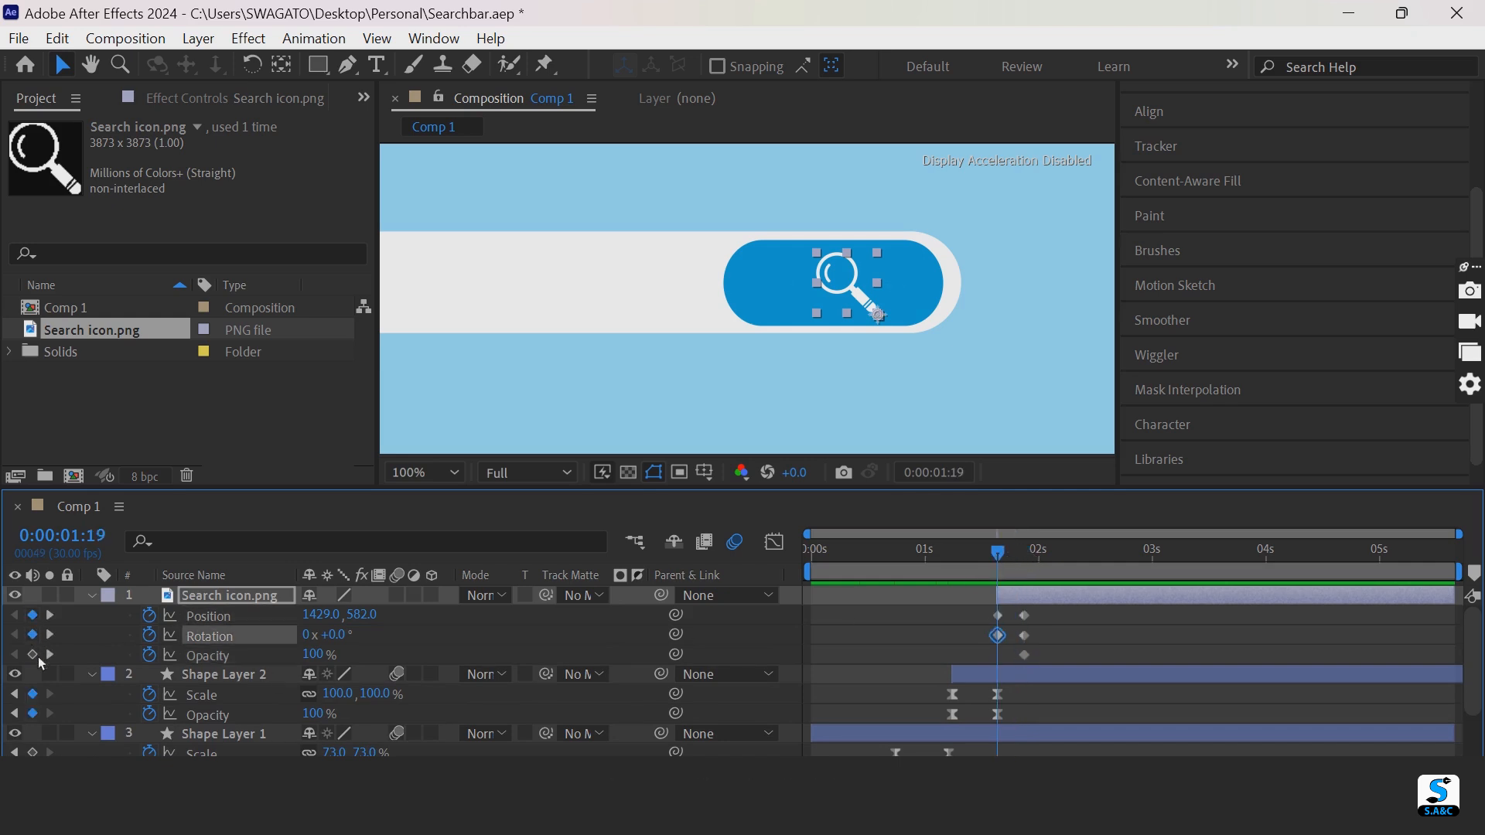
left_click(32, 656)
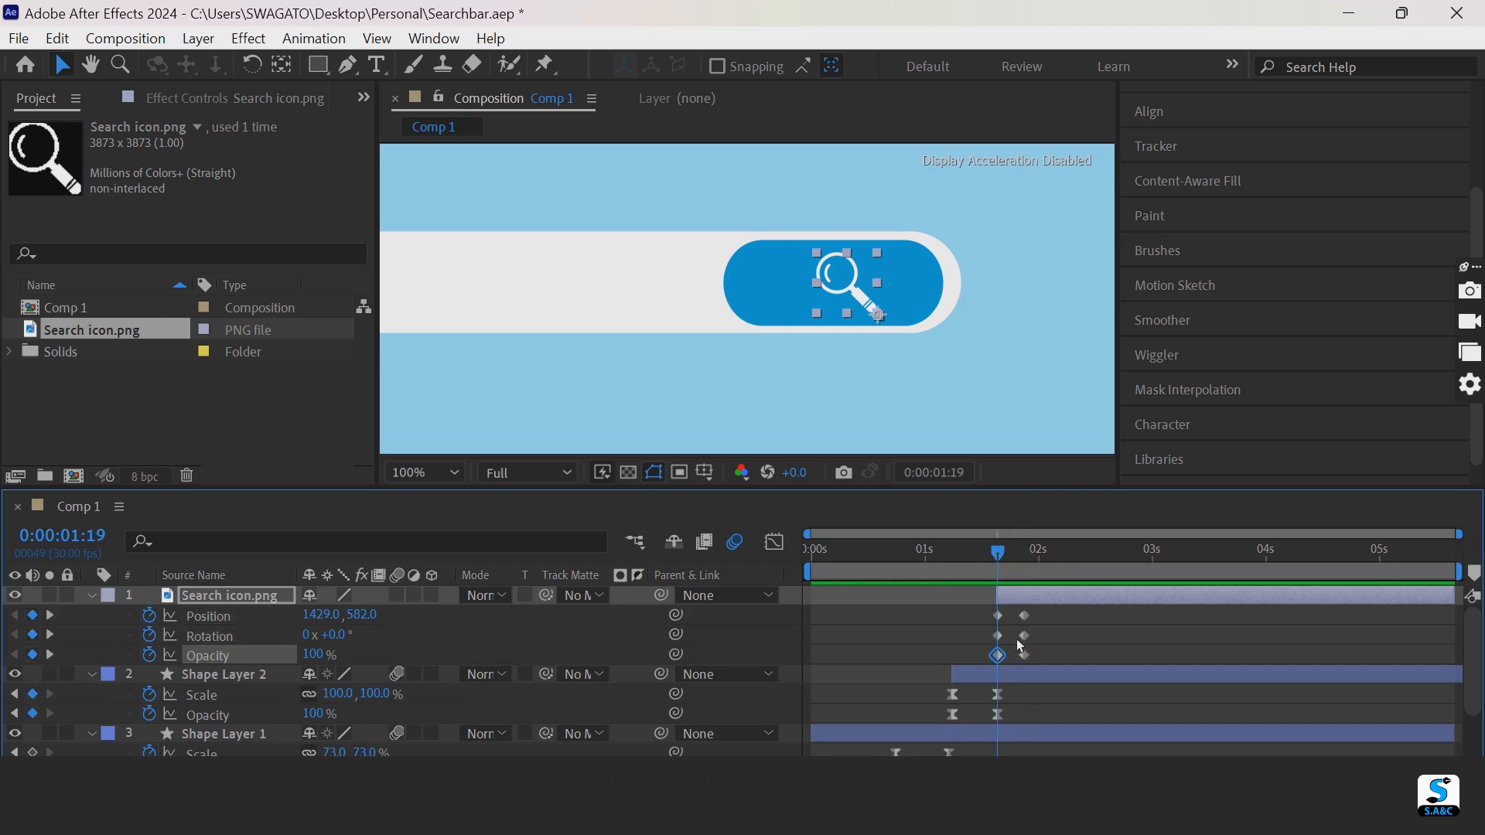
left_click(1003, 620)
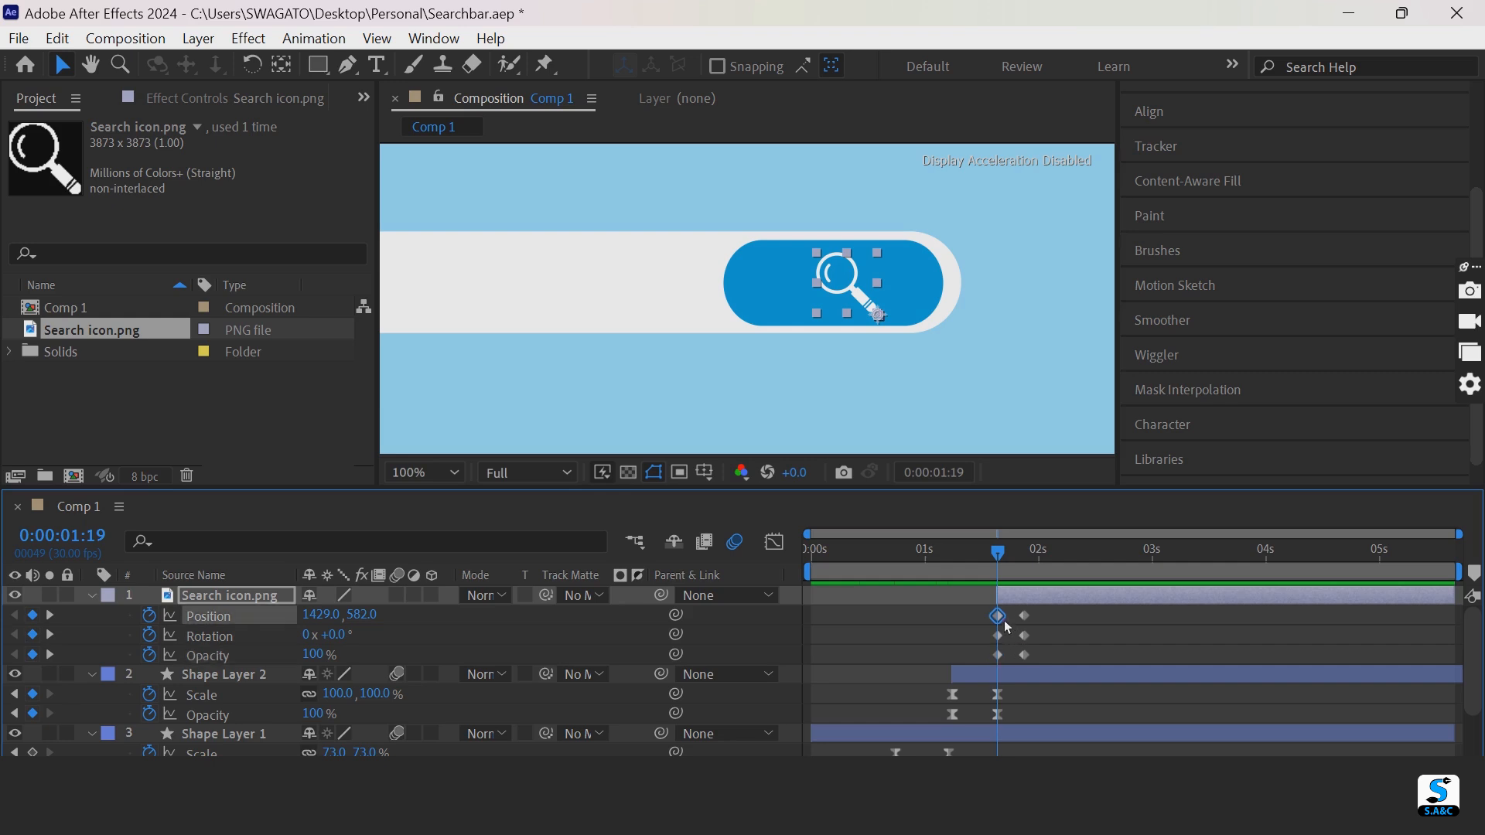
- Move the search icon straight down below the blue button to position 1429.0, 695.0 at its first Position keyframe
left_click(856, 279)
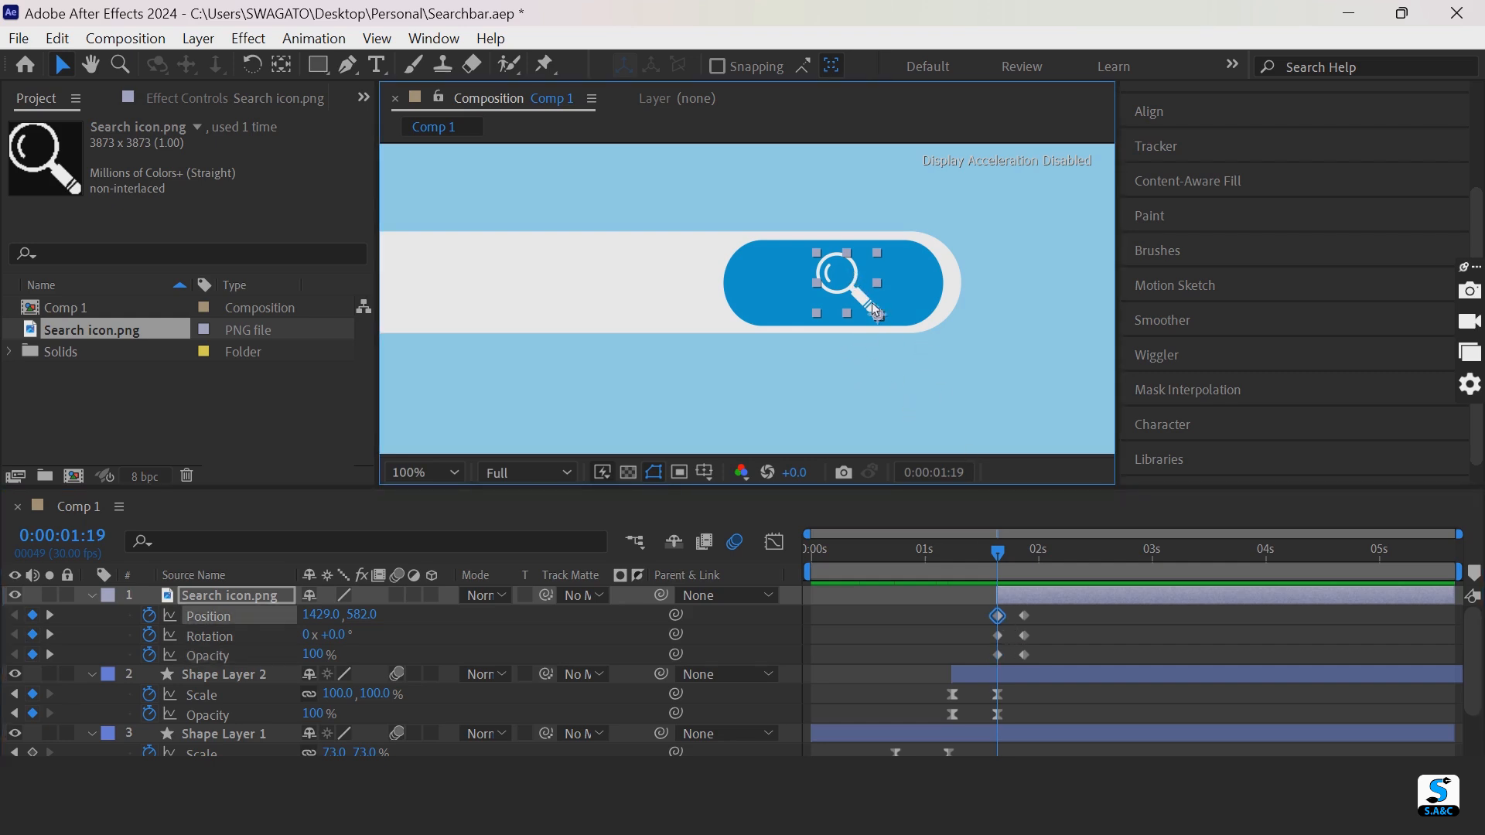
left_click_drag(872, 304, 871, 424)
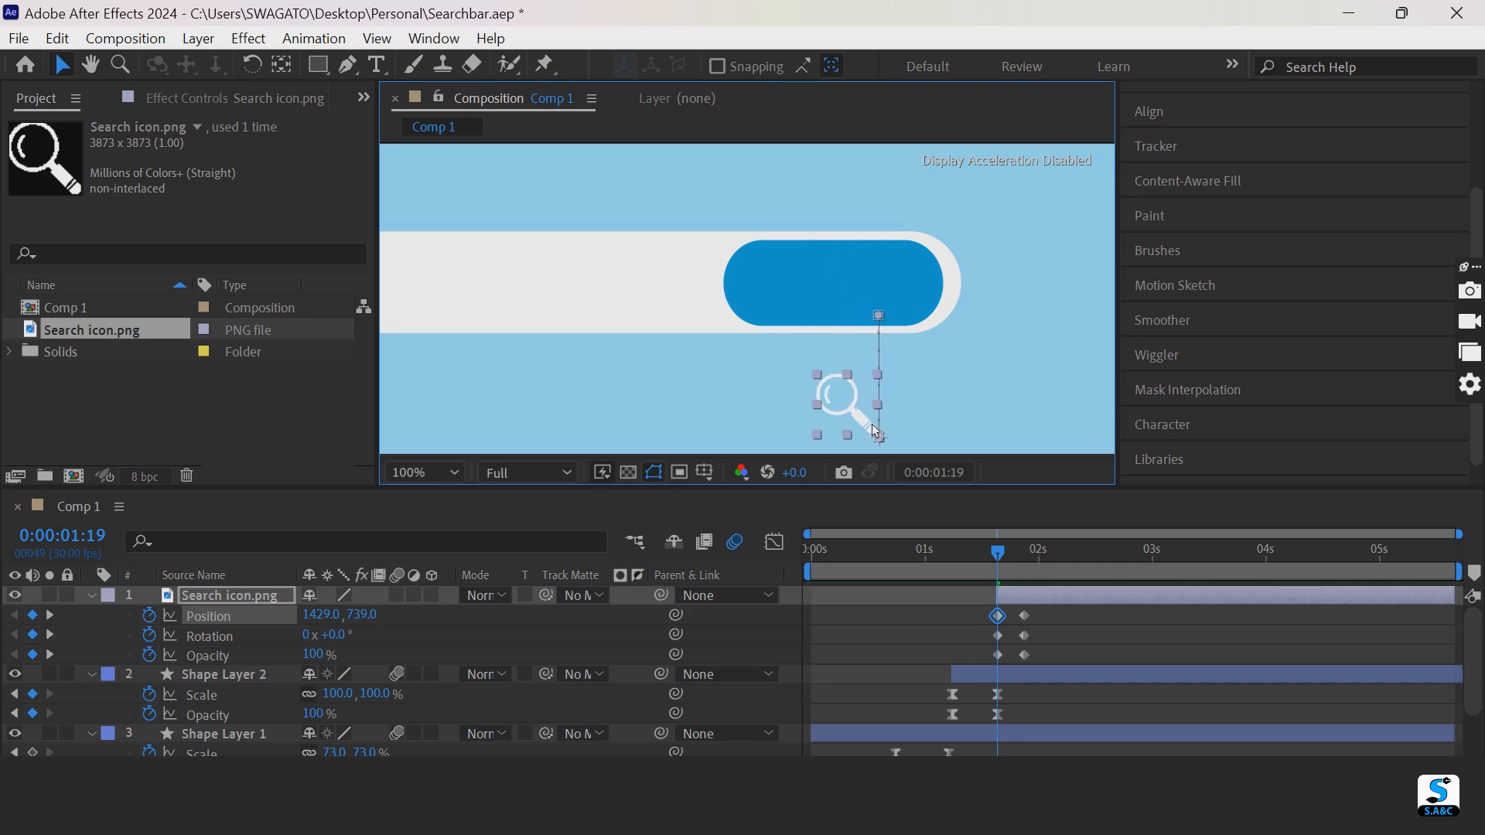
key("space")
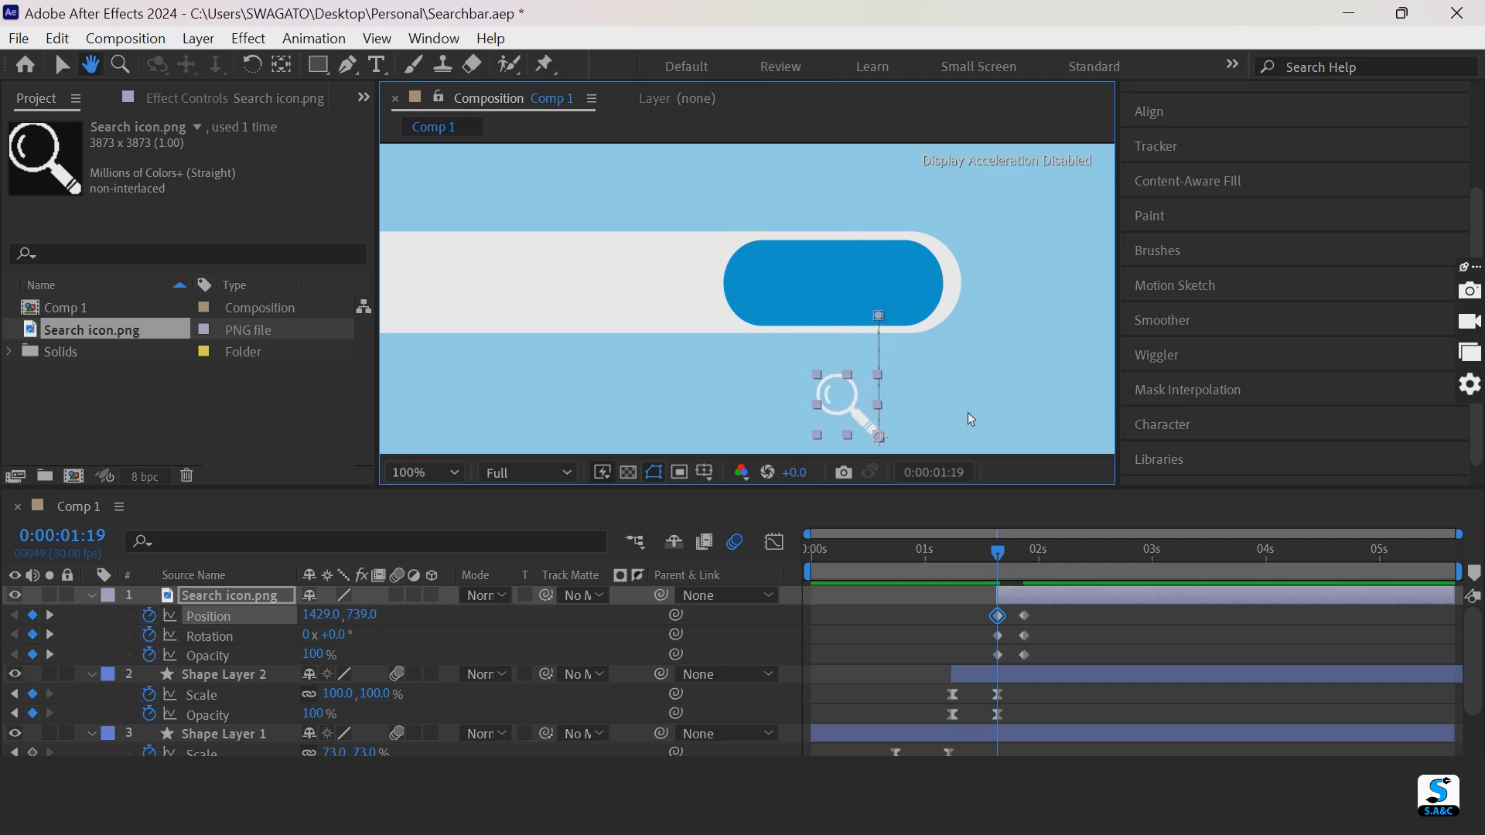
left_click_drag(968, 412, 968, 377)
left_click_drag(855, 377, 860, 354)
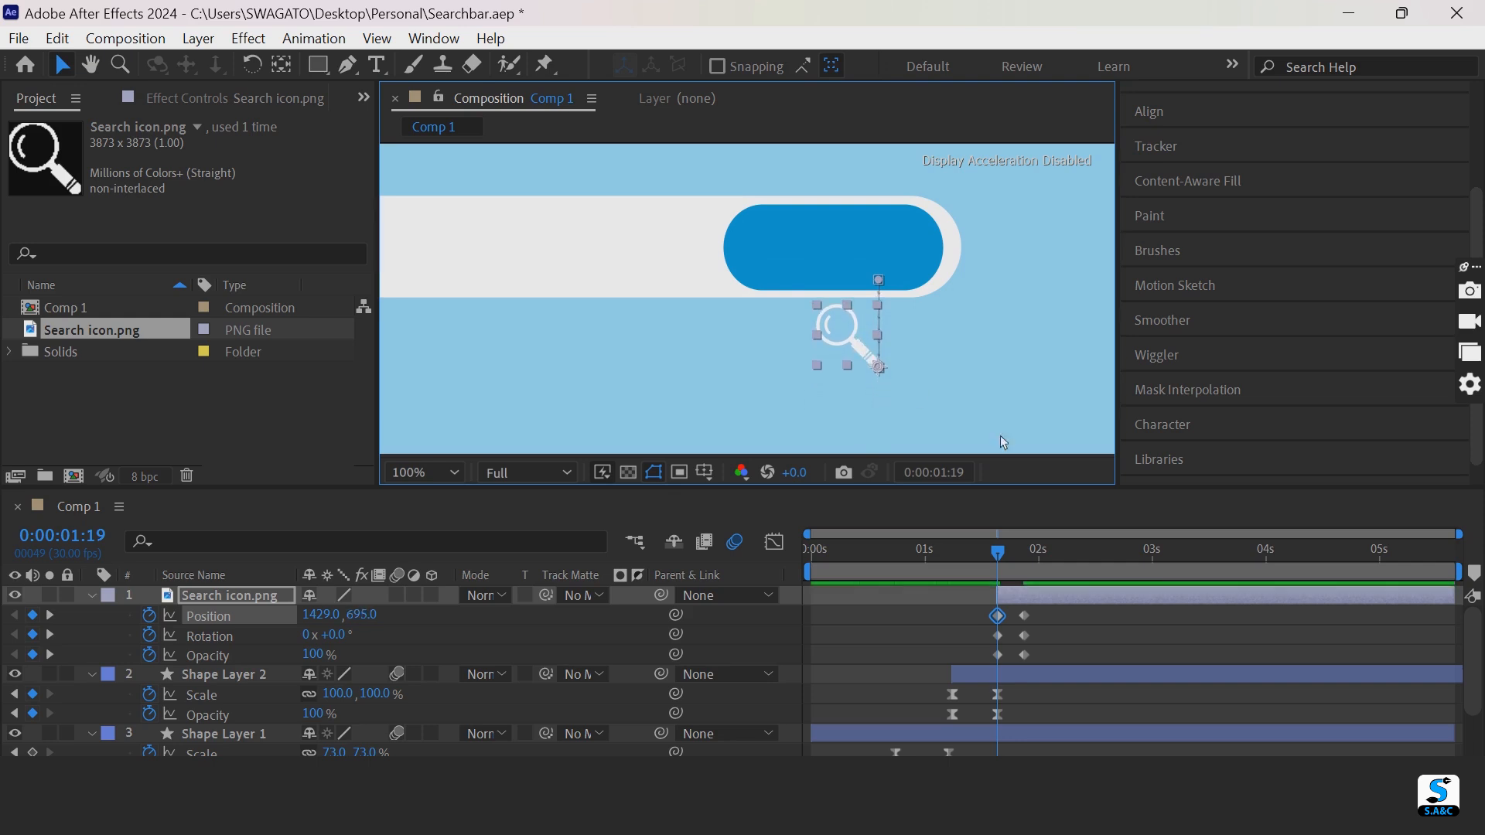
- Set the search icon's Rotation at 0:00:01:19 to -106° and preview the swing into the button
left_click(1000, 637)
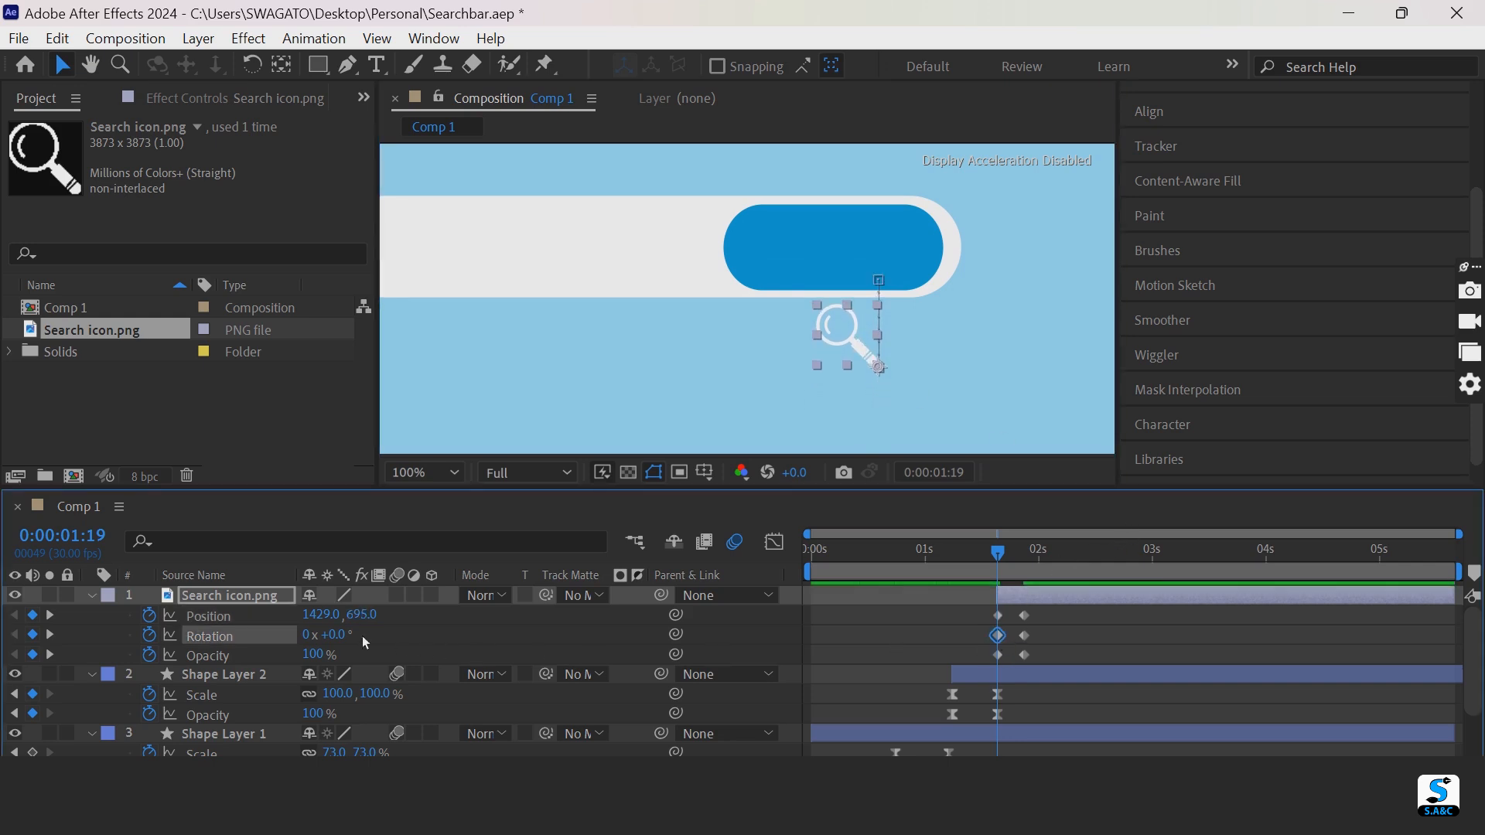
left_click_drag(345, 637, 280, 652)
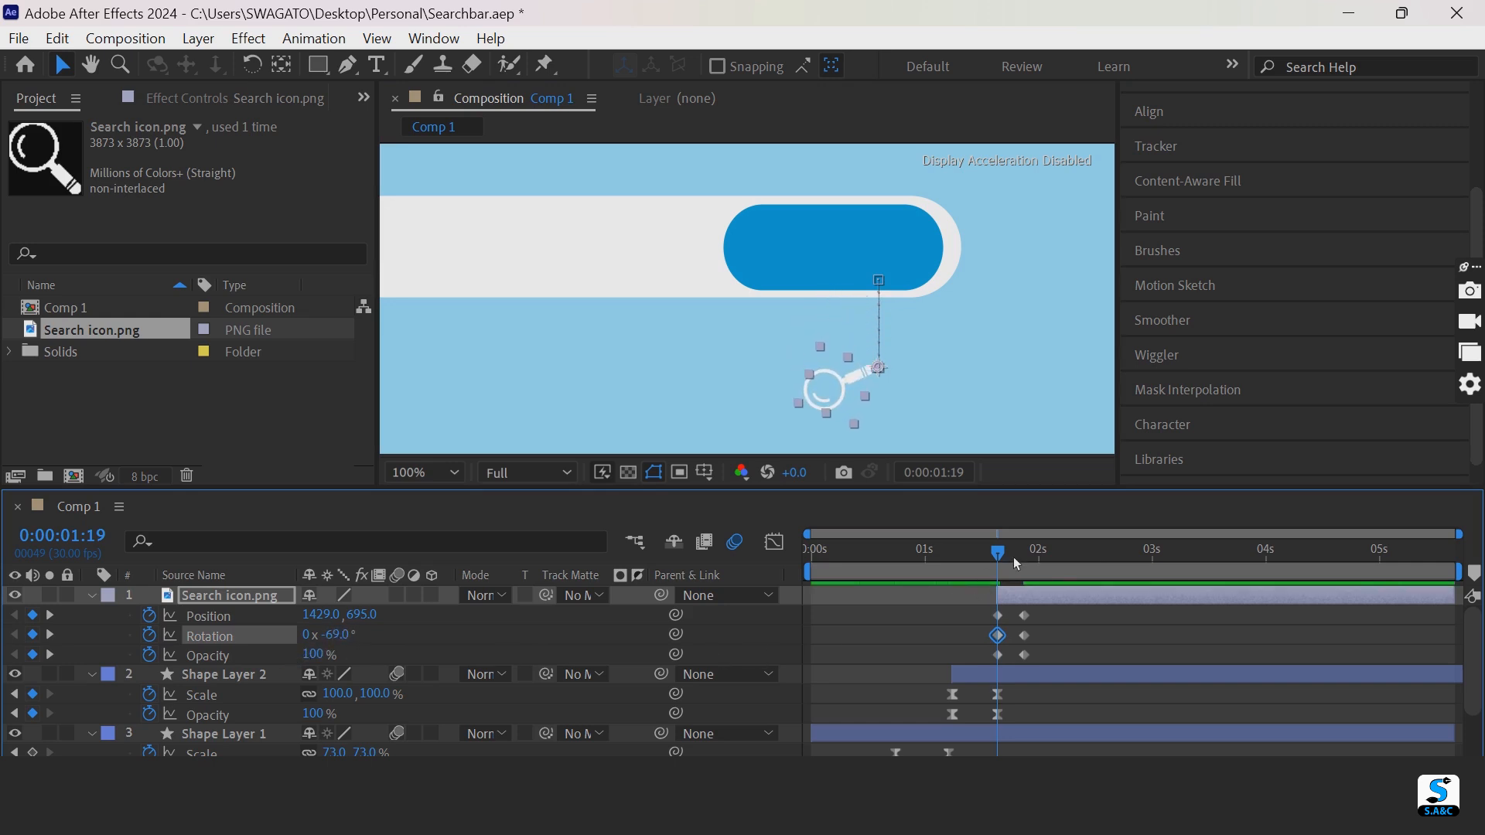
mouse_move(1010, 551)
left_mouse_down()
mouse_move(1032, 560)
mouse_move(1010, 565)
left_mouse_up()
left_click_drag(347, 647, 297, 639)
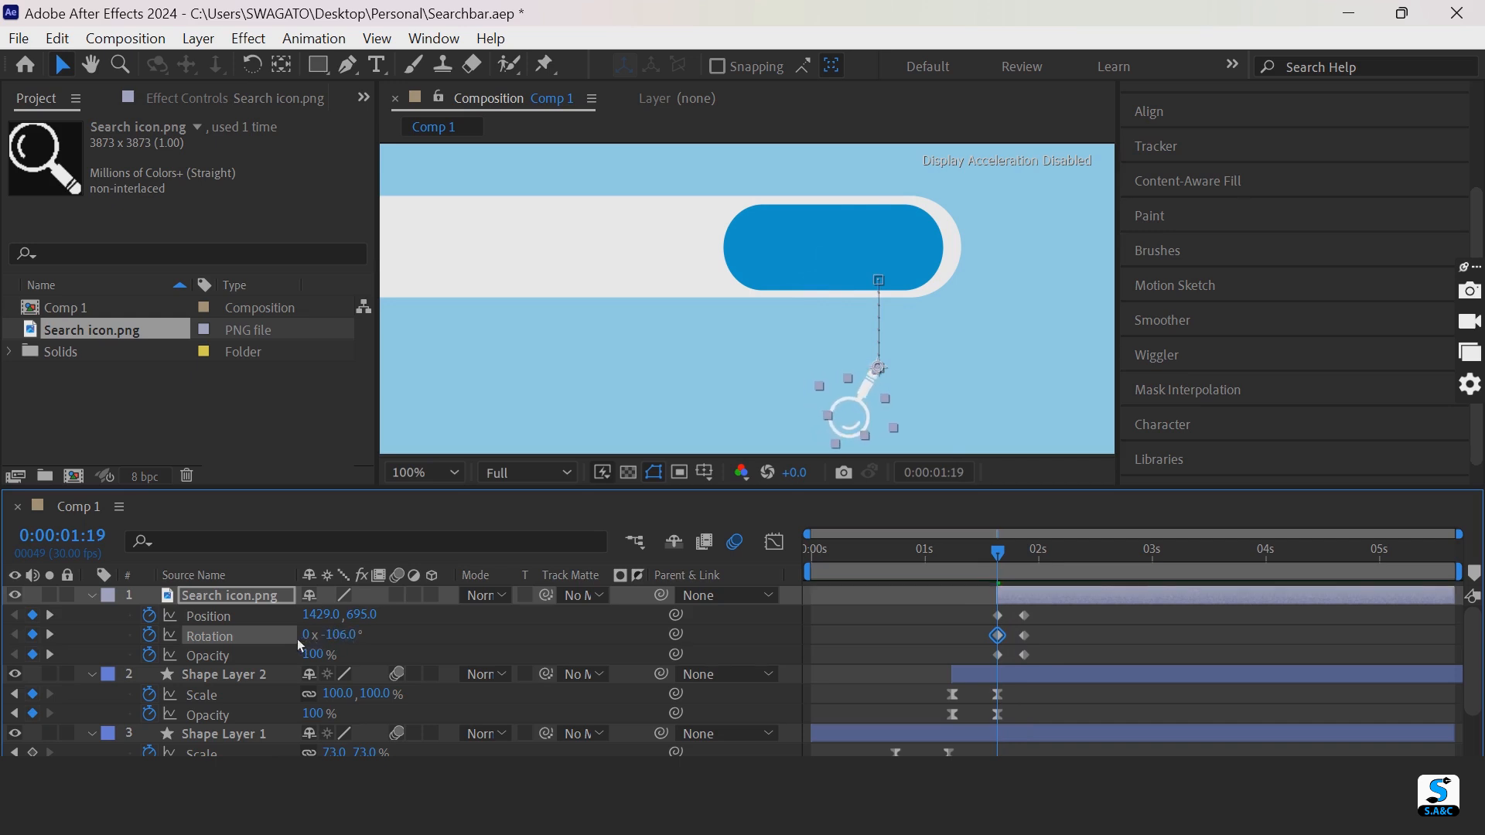
key("space")
key("space")
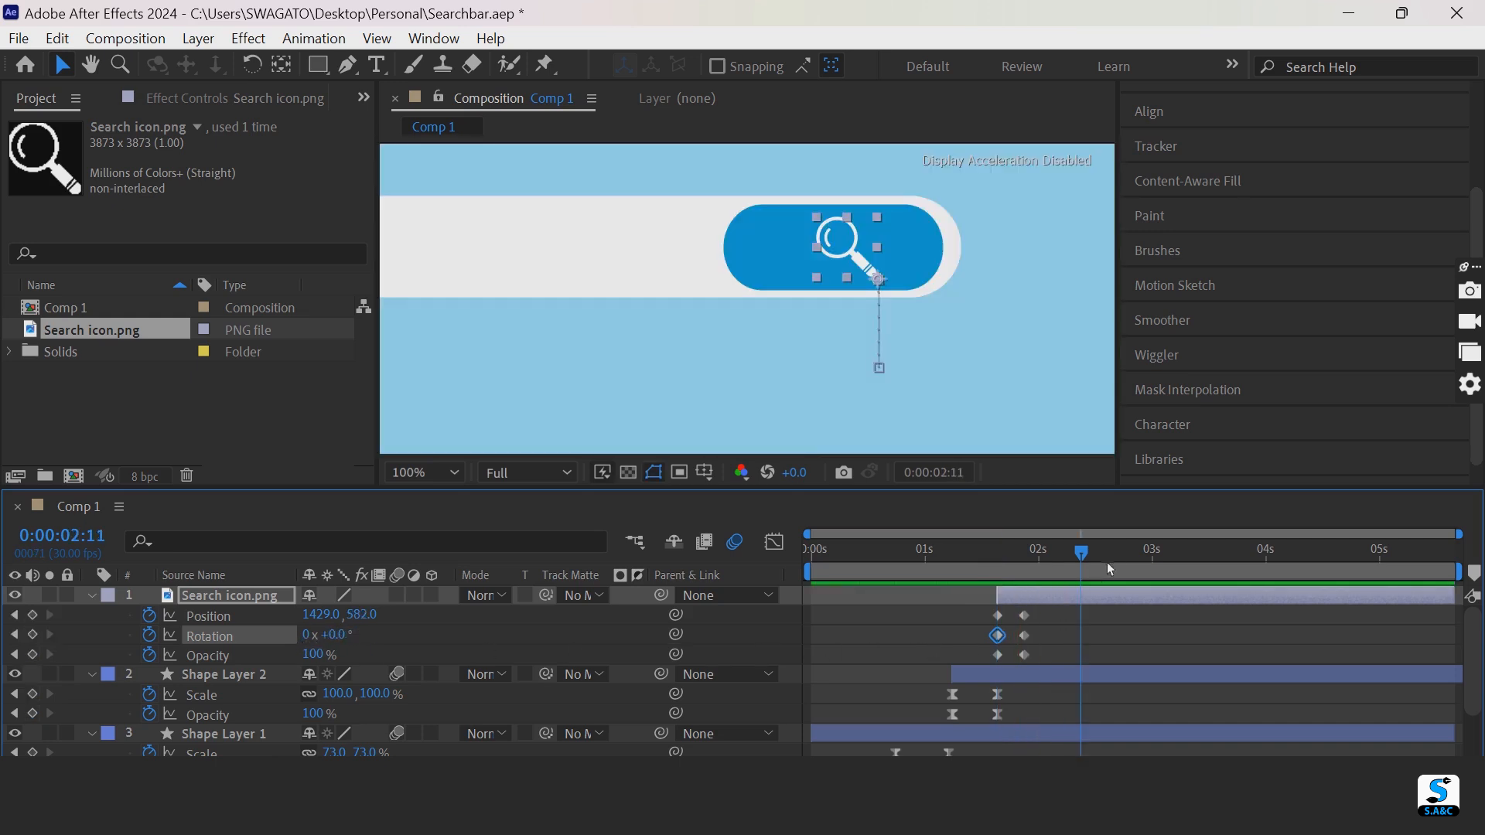
left_click_drag(1081, 555, 1007, 579)
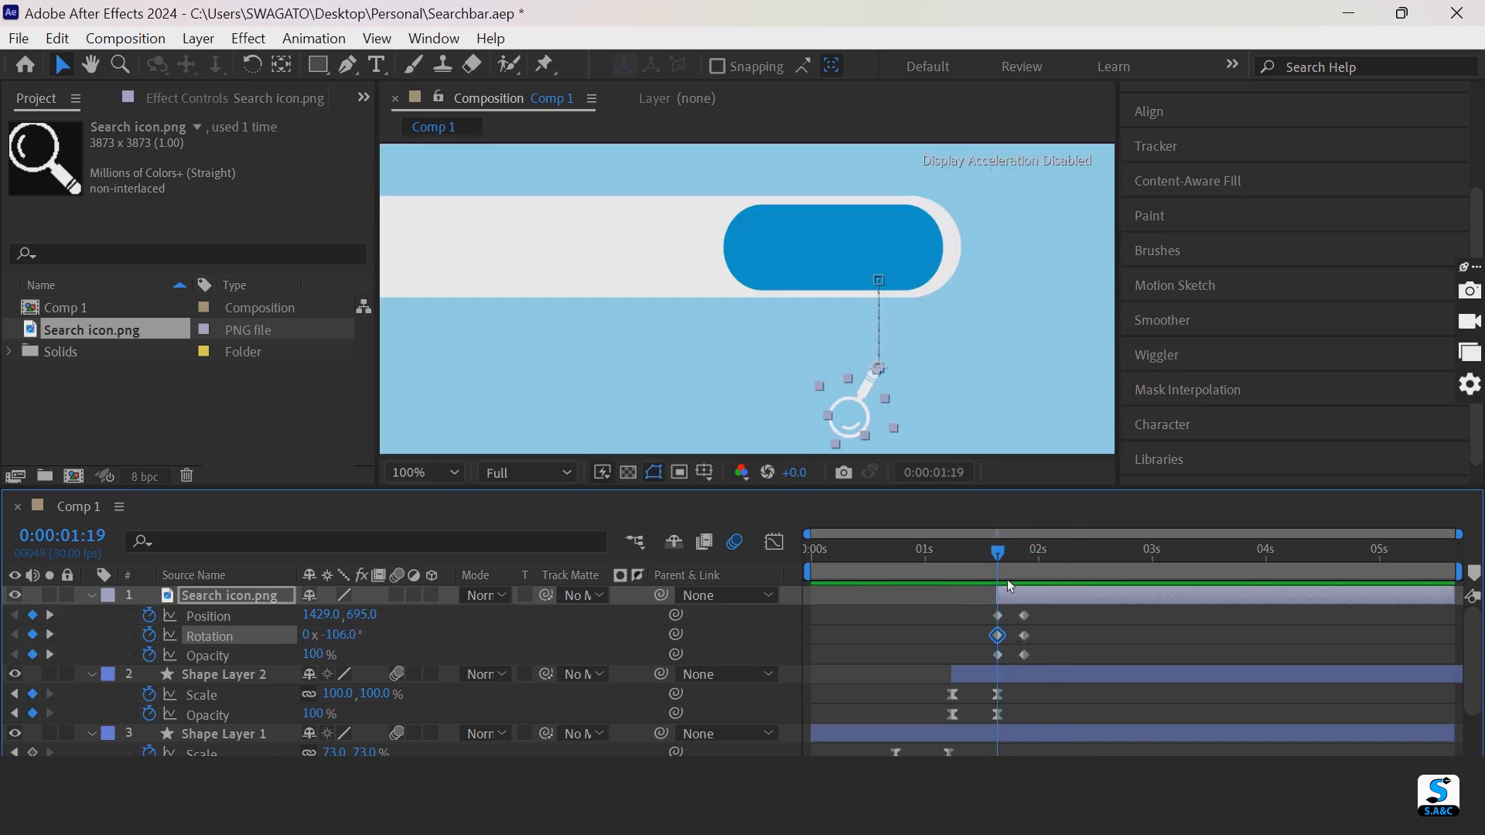
- Raise the search icon's starting position at 0:00:01:19 to 1429.0, 640.0 and preview the motion
left_click(999, 617)
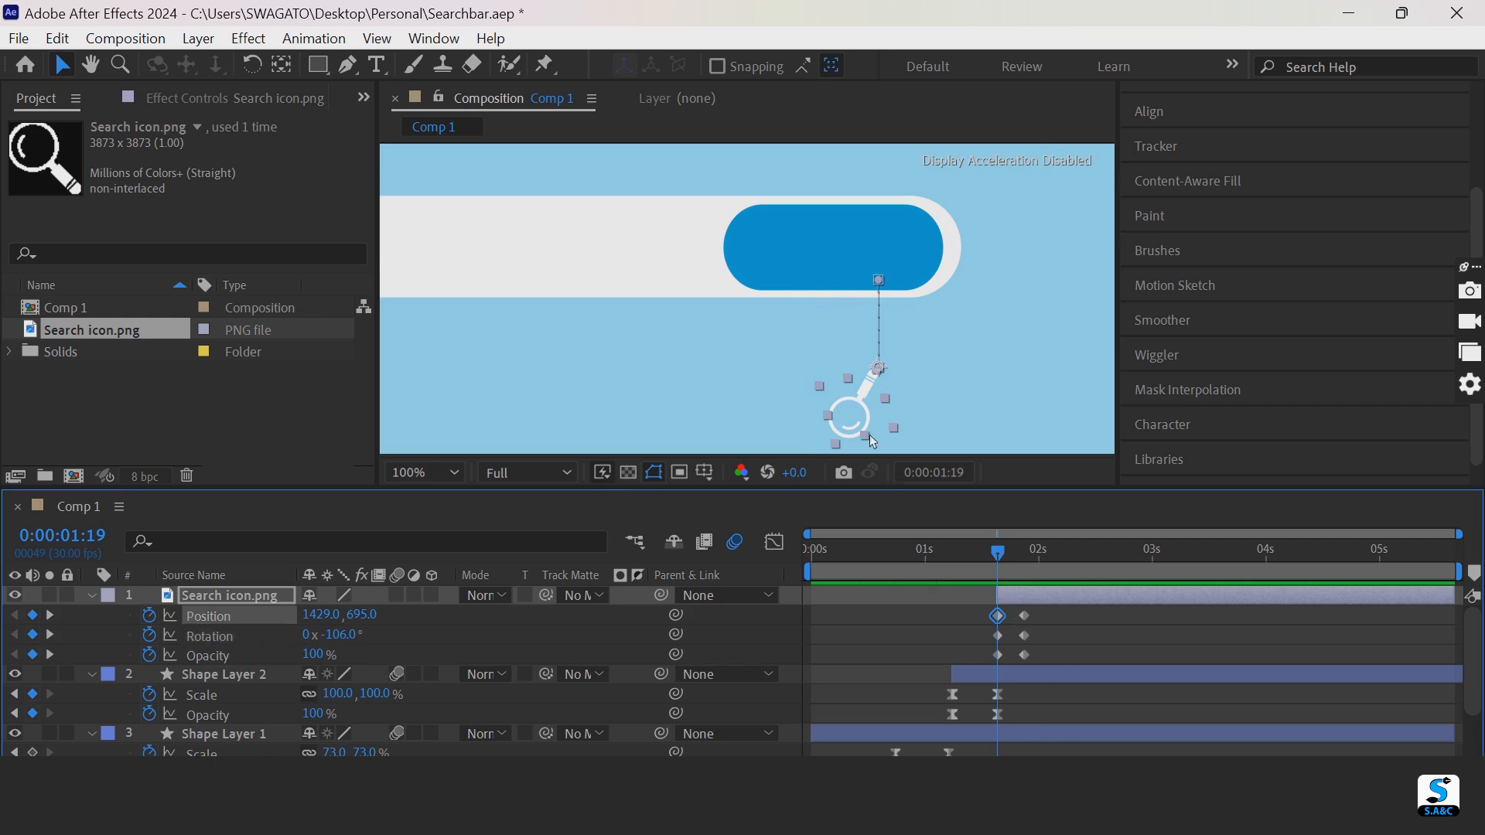
left_click_drag(872, 410, 871, 369)
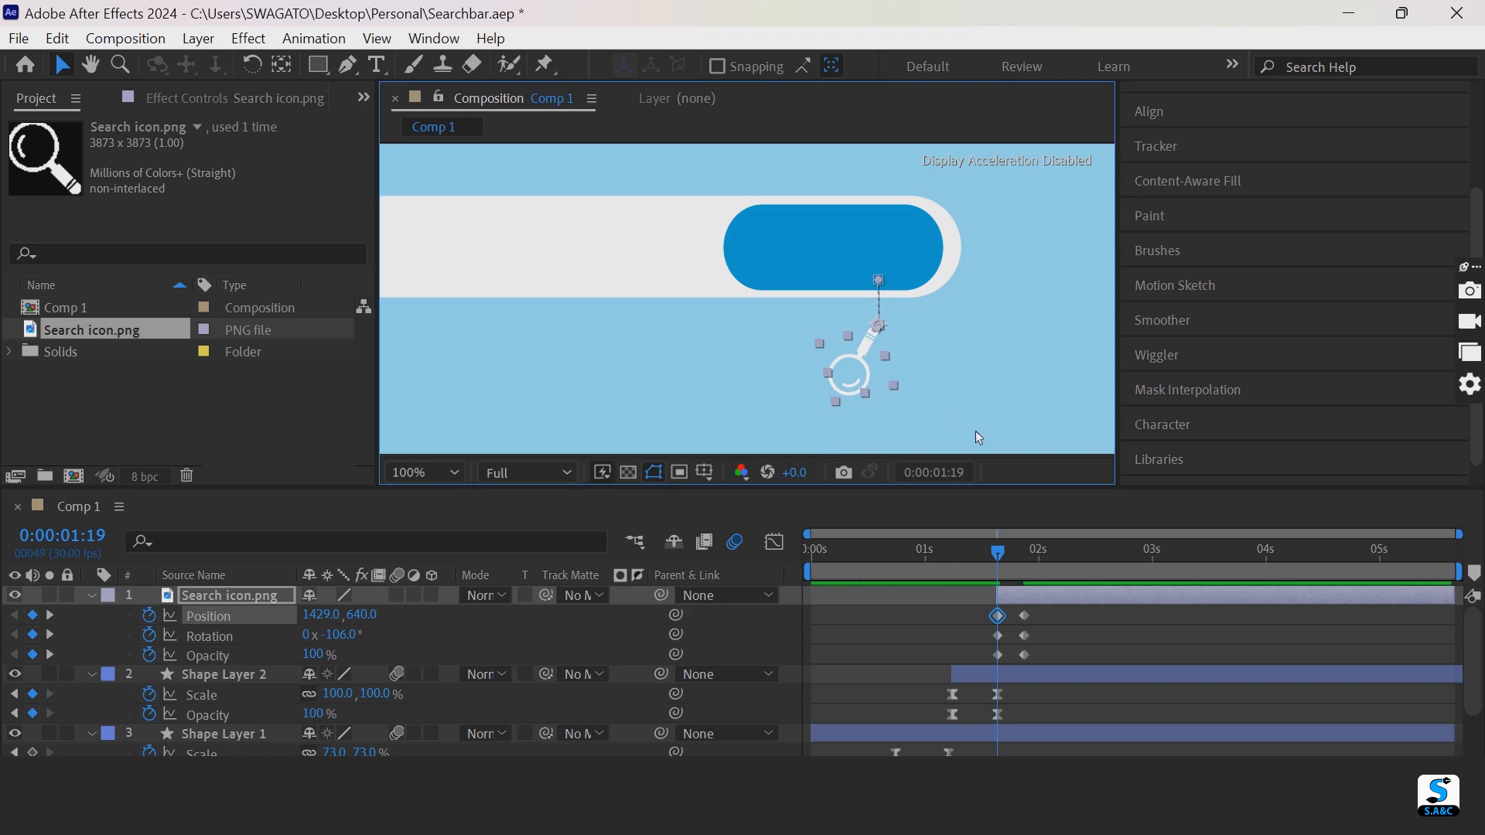
left_click(999, 554)
key("space")
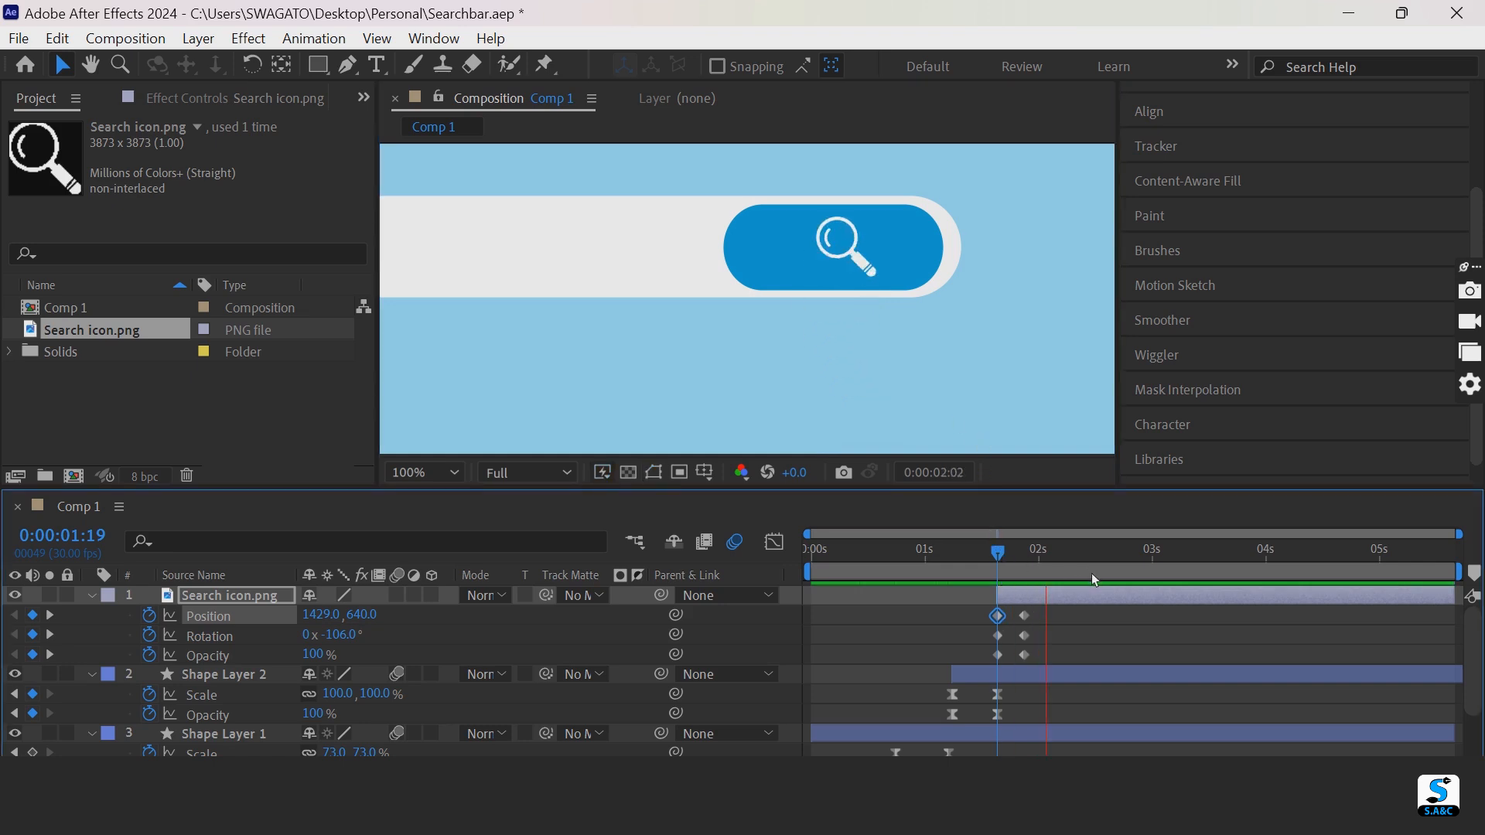
key("space")
- Set the search icon's Opacity to 0% at 0:00:01:19
mouse_move(1000, 574)
left_mouse_down()
mouse_move(1036, 579)
mouse_move(995, 586)
mouse_move(1039, 588)
mouse_move(1025, 559)
mouse_move(1010, 564)
left_mouse_up()
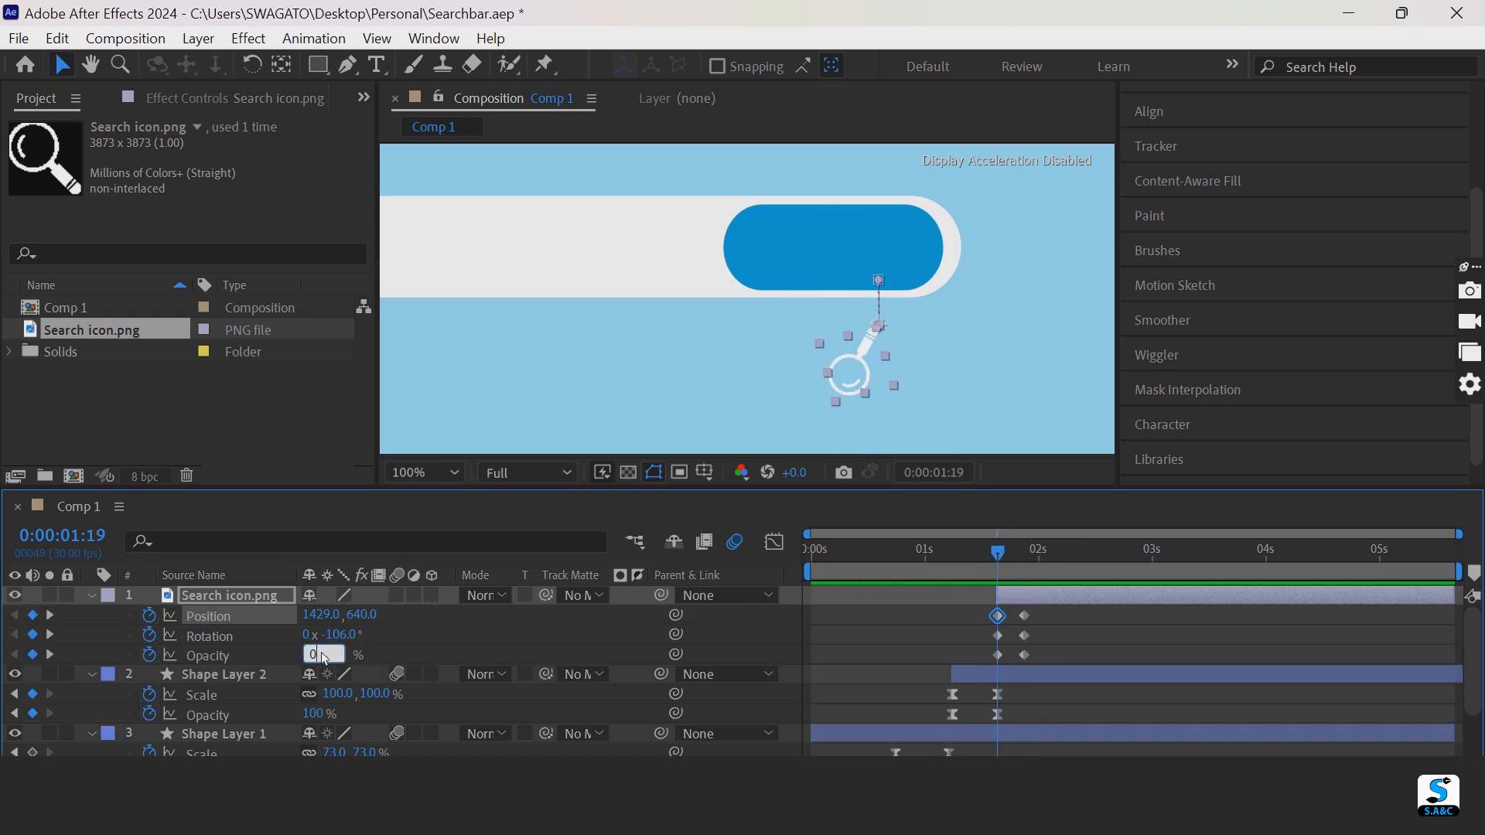
type("0")
key("Return")
- Apply Easy Ease to all the search icon's Position, Rotation and Opacity keyframes and enable motion blur on its layer
left_click_drag(1056, 607, 978, 662)
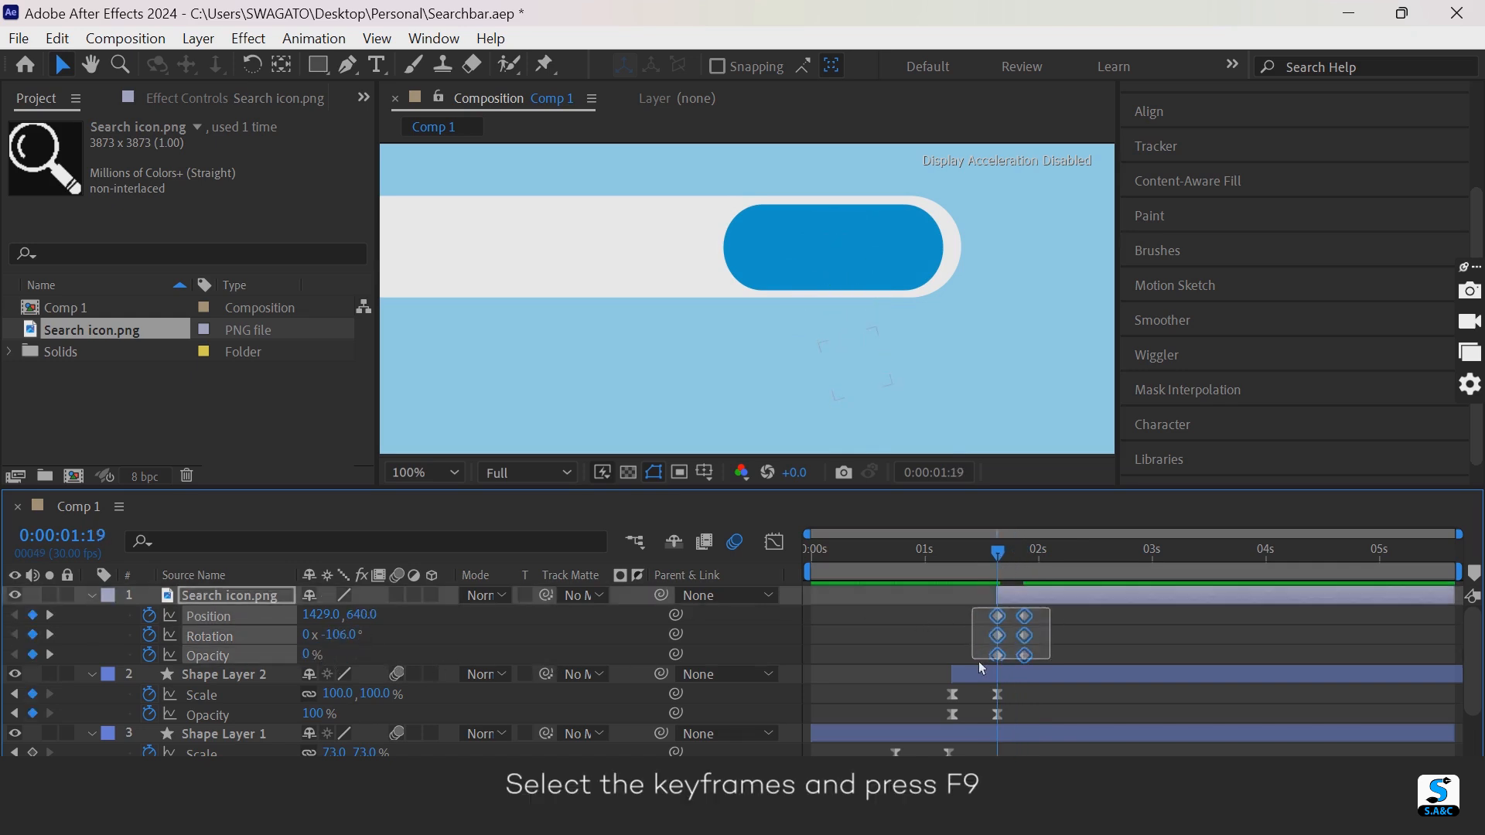
key("F9")
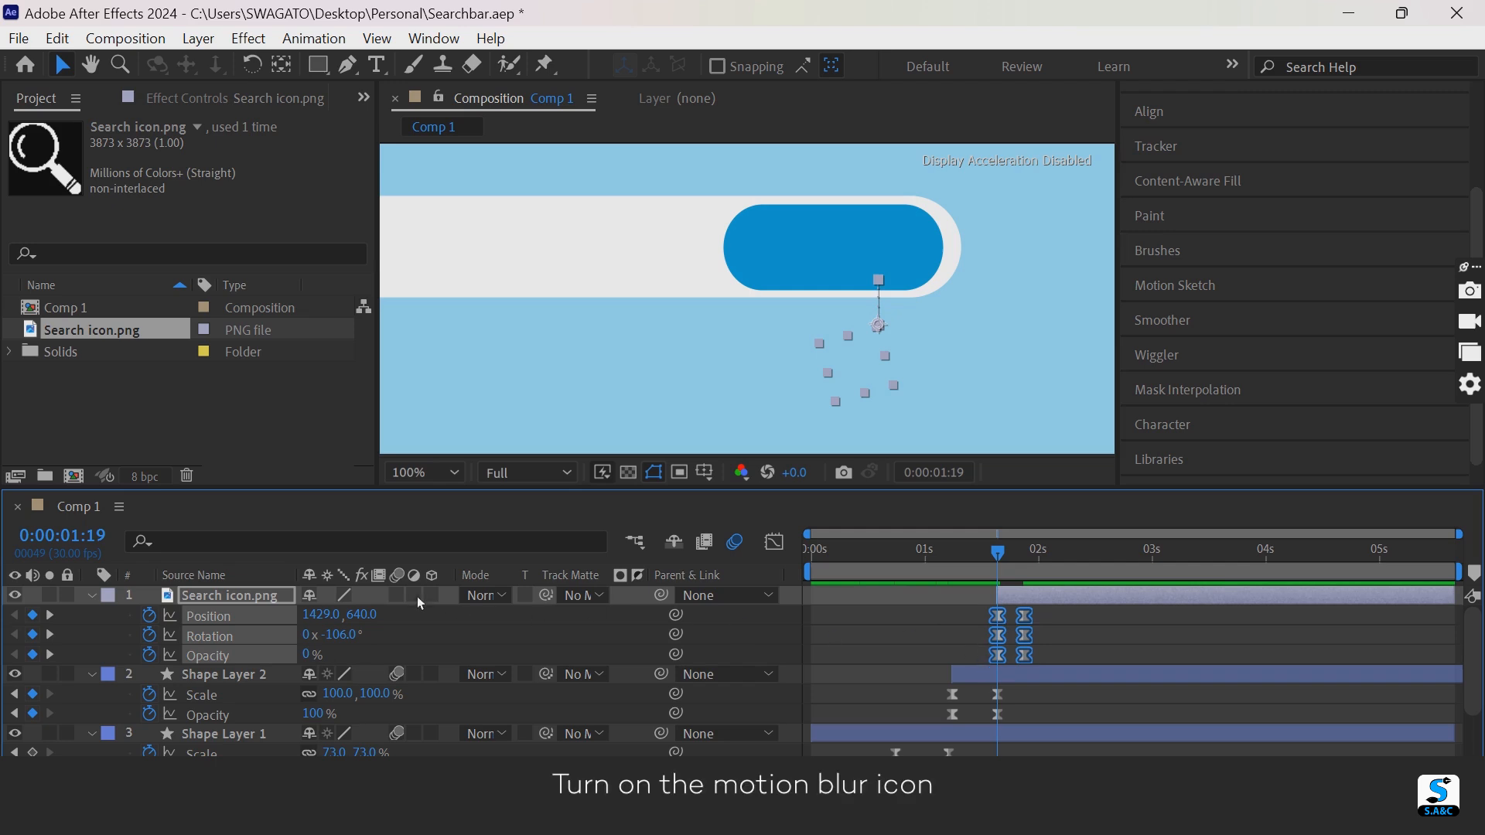
left_click(396, 595)
- Preview the search icon's entrance, and play the whole search bar animation from the start with the full frame in view
left_click_drag(1004, 558, 997, 560)
key("space")
left_click_drag(1083, 574, 986, 580)
key("space")
key("space")
scroll(967, 418, "down", 4)
left_click_drag(855, 391, 918, 392)
left_click_drag(1069, 554, 750, 582)
key("space")
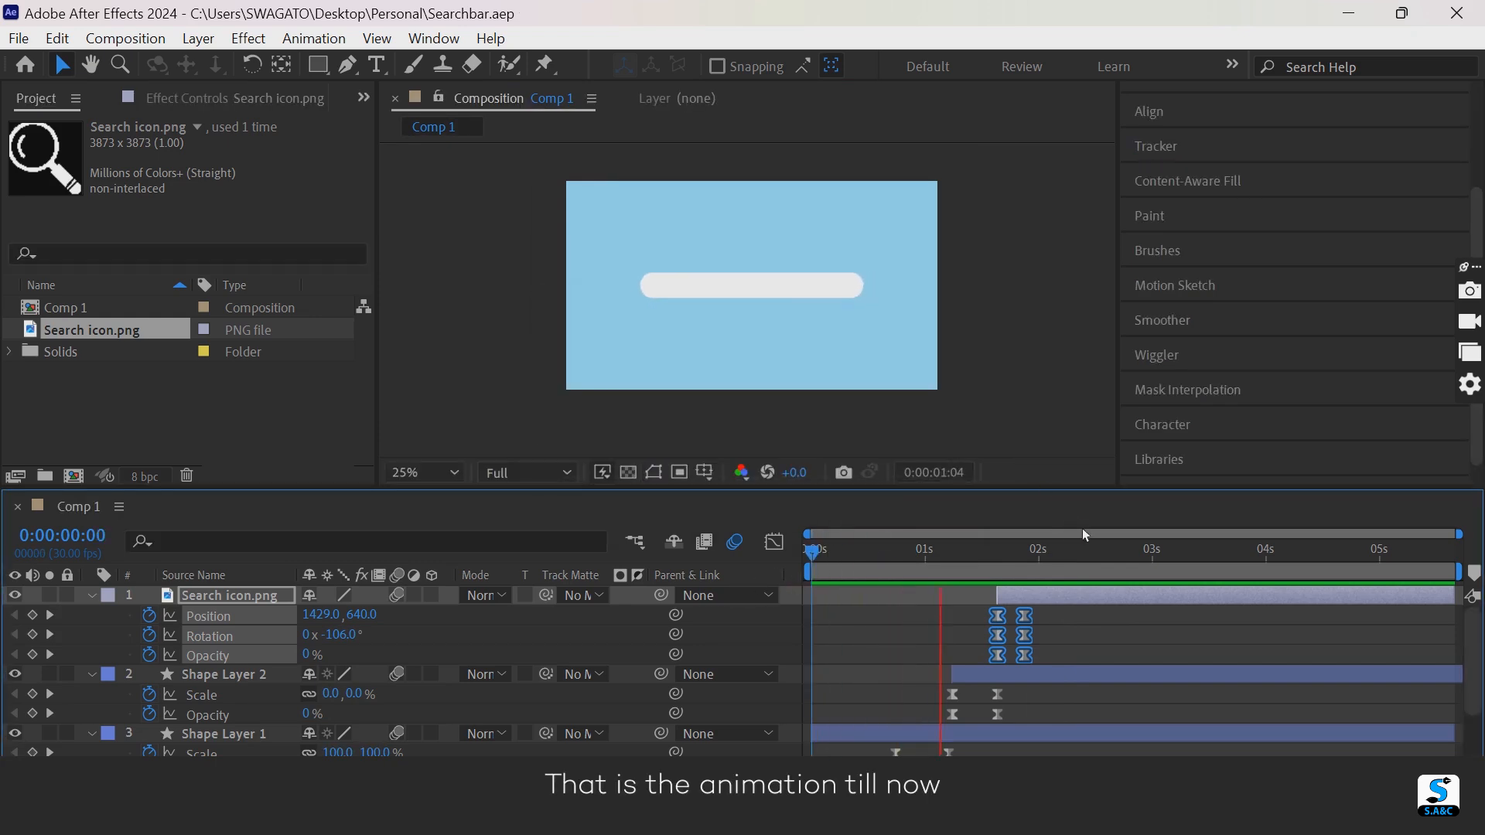
key("space")
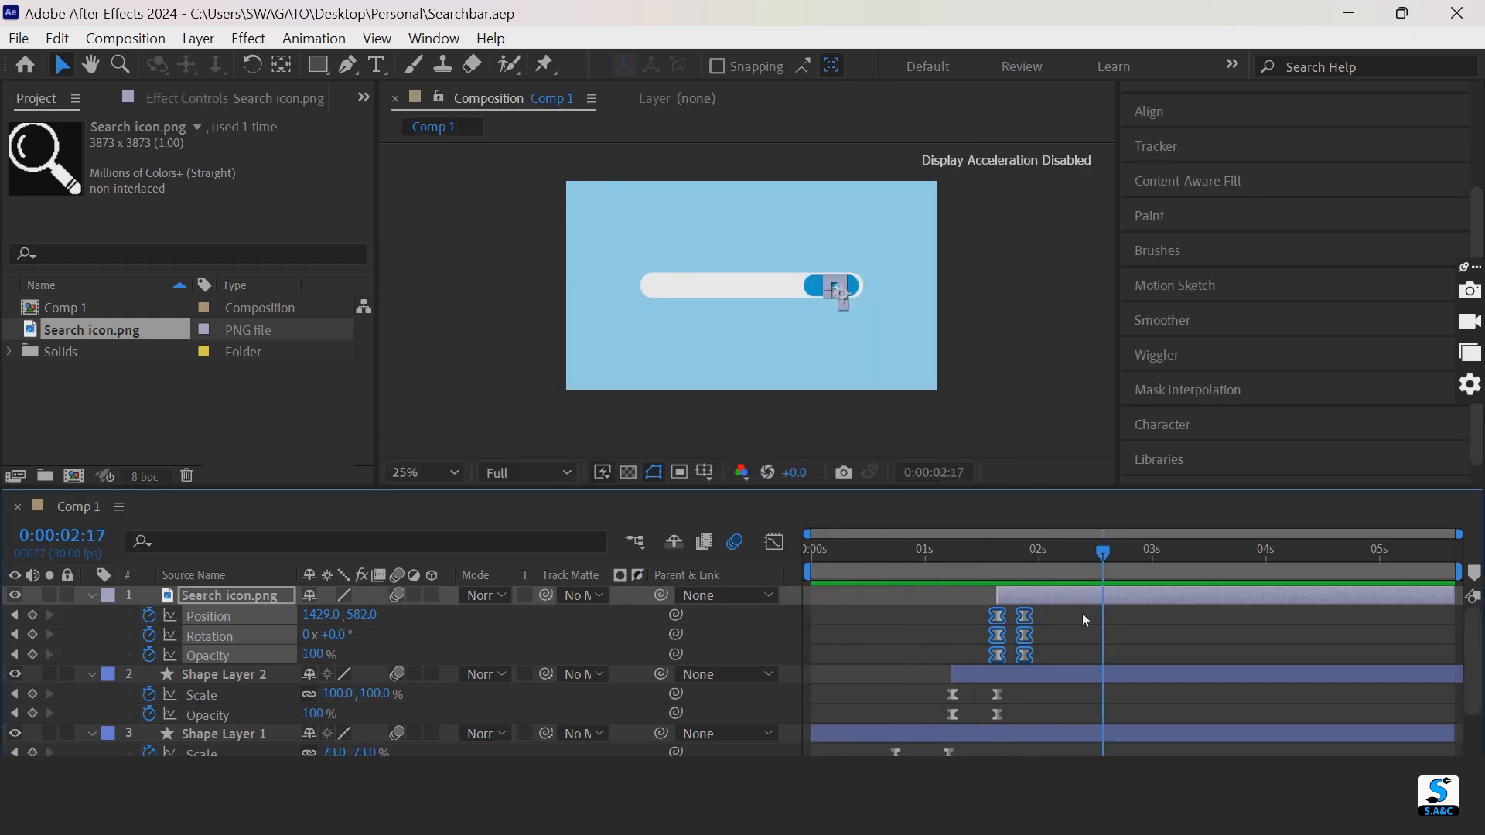
- Nudge the search icon's ending keyframes slightly later and replay the icon's entrance
left_click(1072, 609)
mouse_move(1052, 607)
left_mouse_down()
mouse_move(1024, 662)
mouse_move(1040, 616)
left_mouse_up()
key("alt+Right")
left_click_drag(1102, 573, 995, 573)
key("space")
left_click_drag(1041, 615, 1048, 617)
left_click_drag(1106, 557, 949, 574)
key("space")
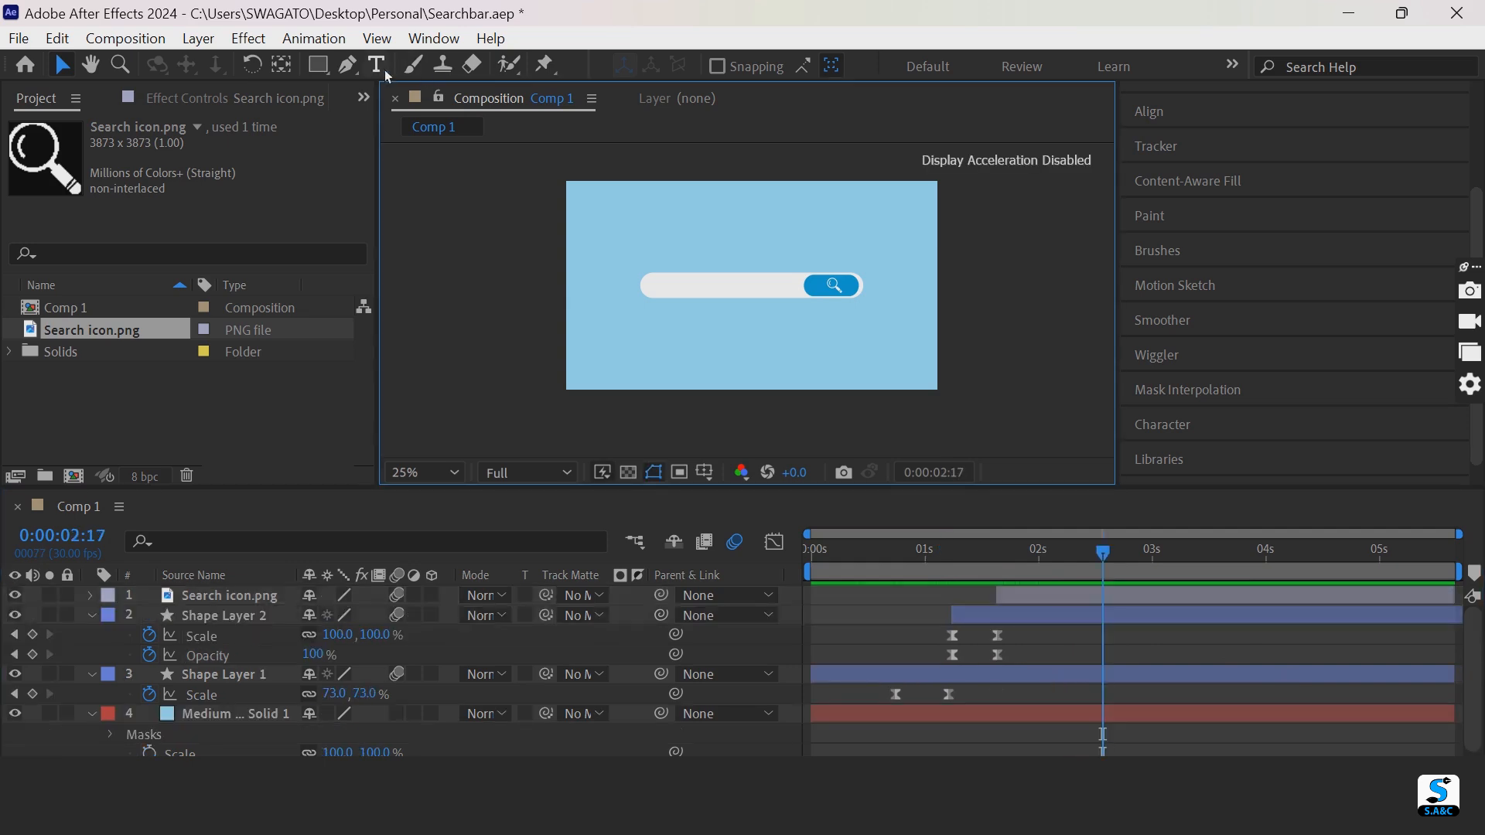
- Add a text layer reading "A quick brown fox jumps" above the search bar
left_click_drag(388, 75, 445, 60)
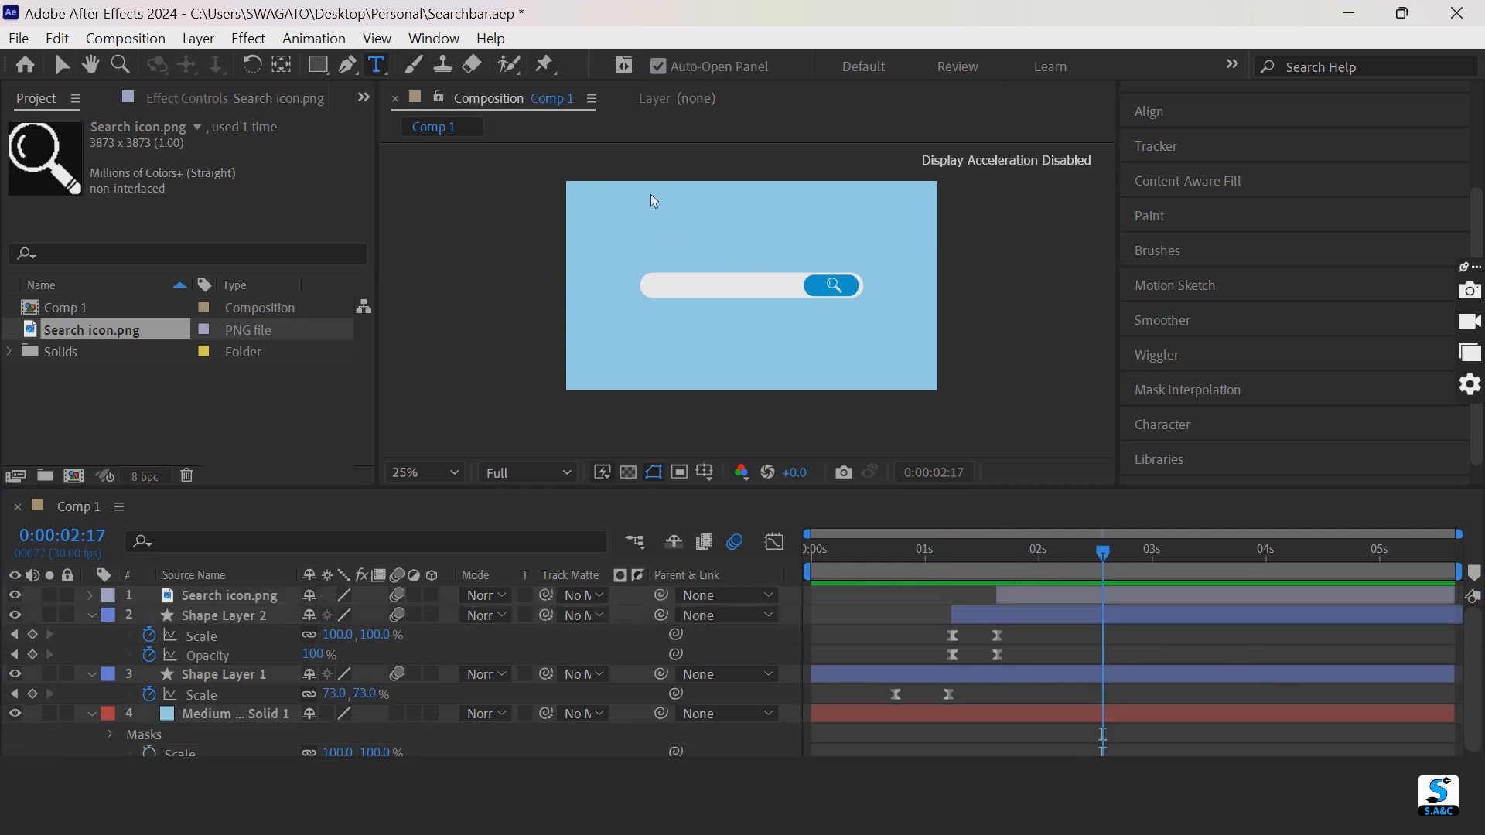
left_click(672, 227)
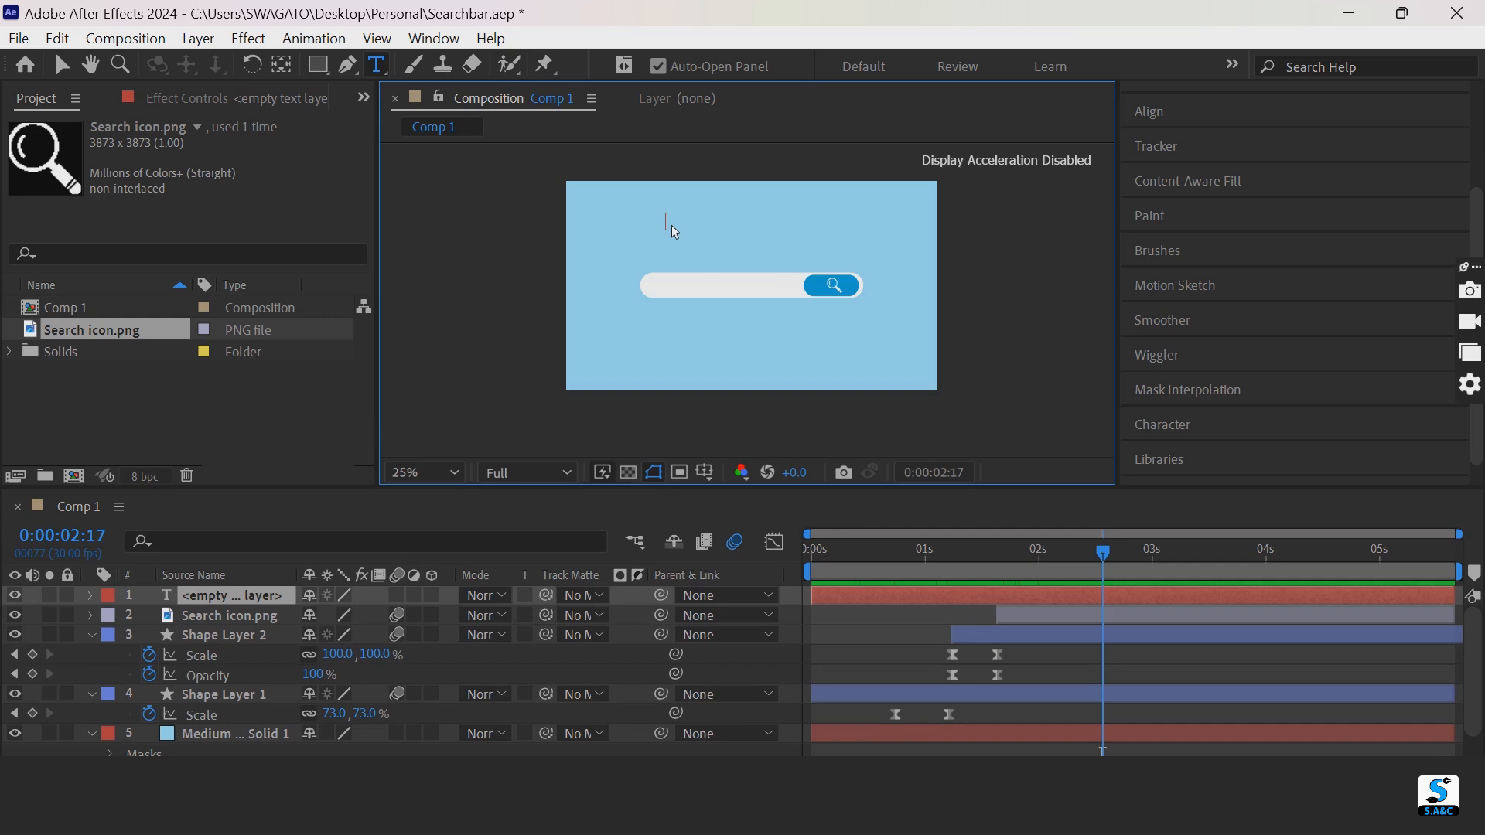
type("A")
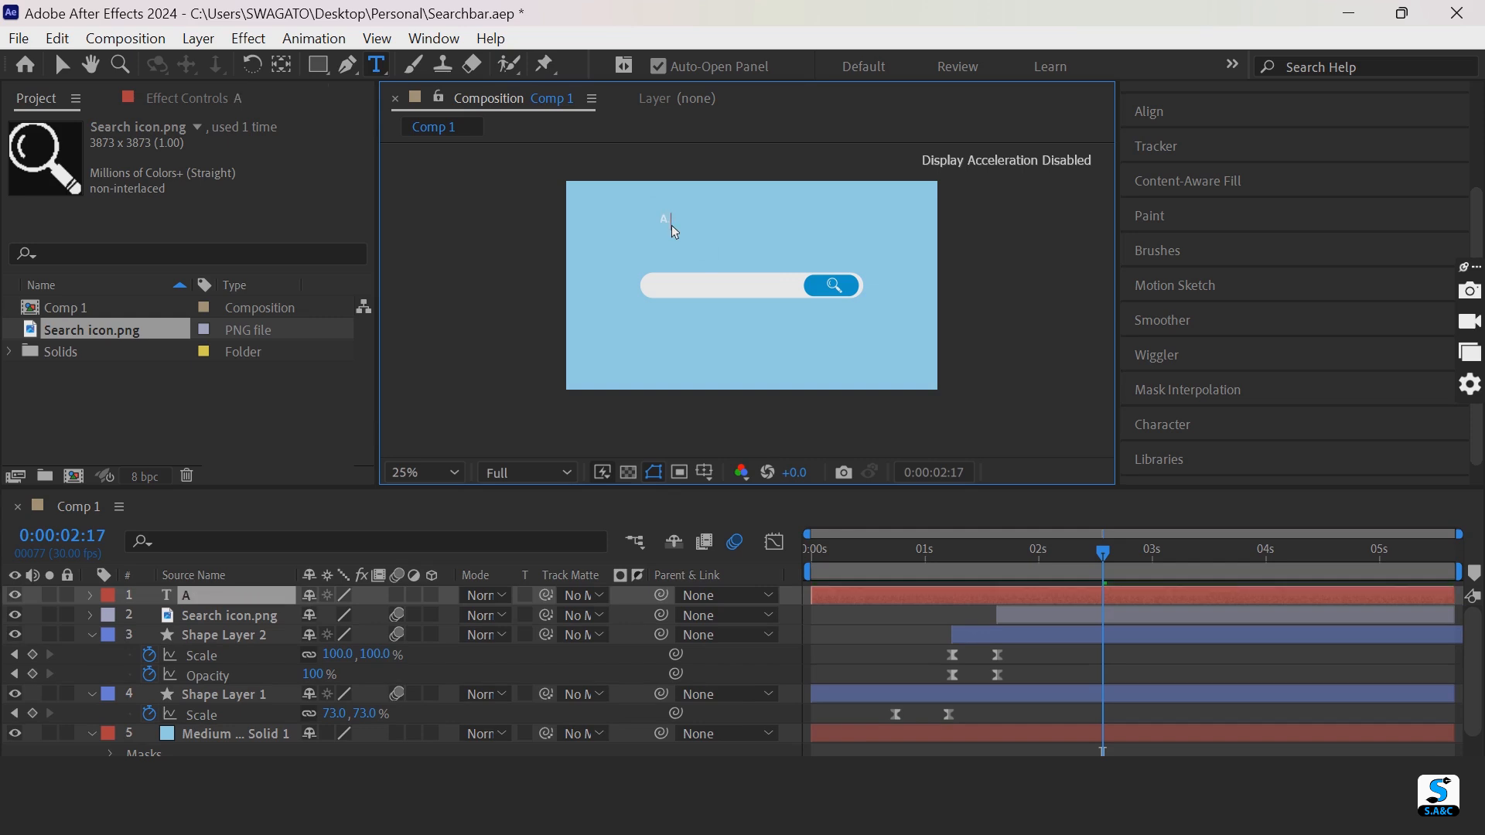
type(" quick brow")
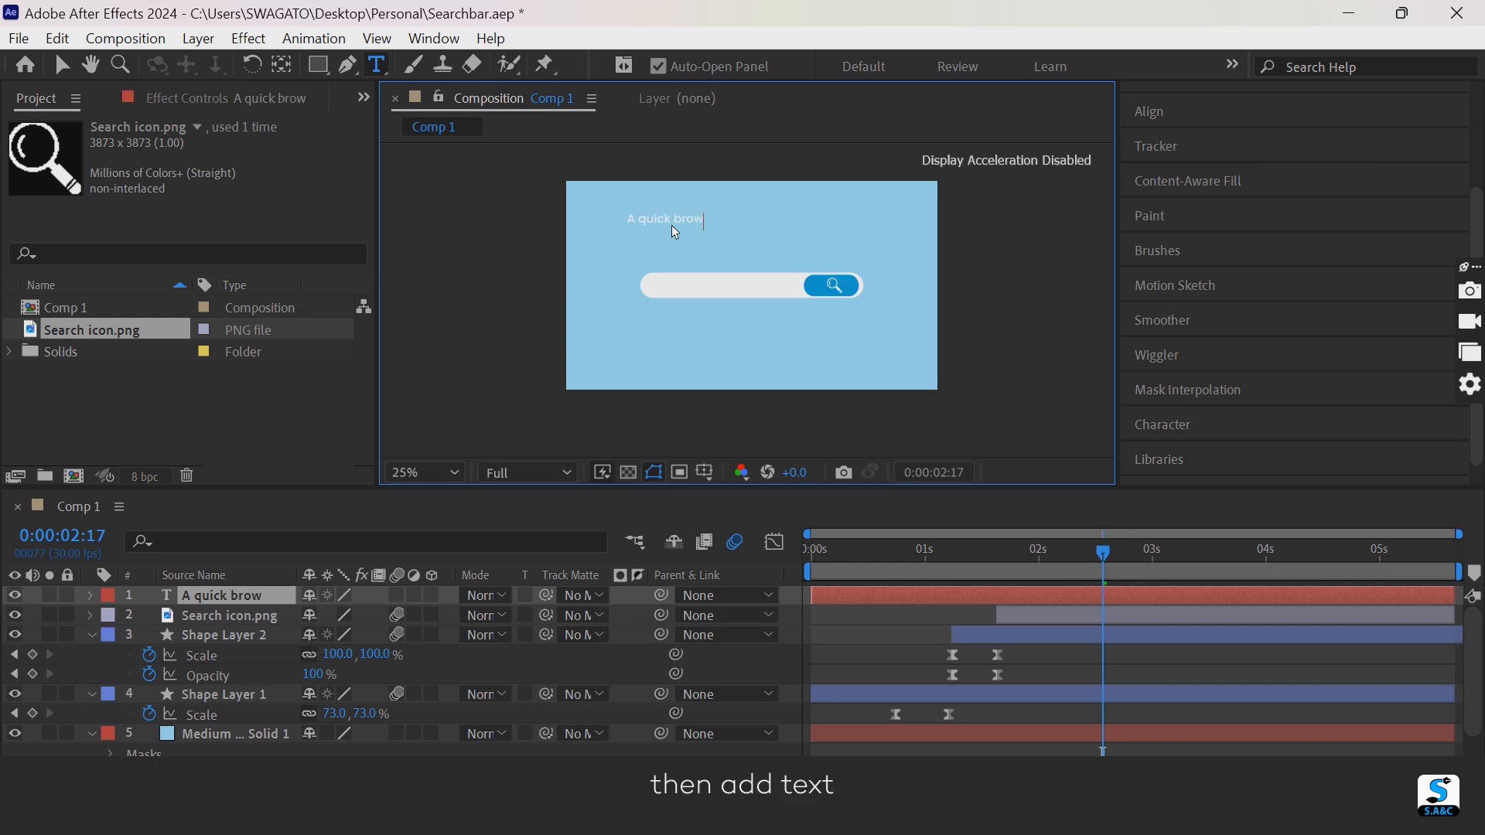
type("n fox jumps over")
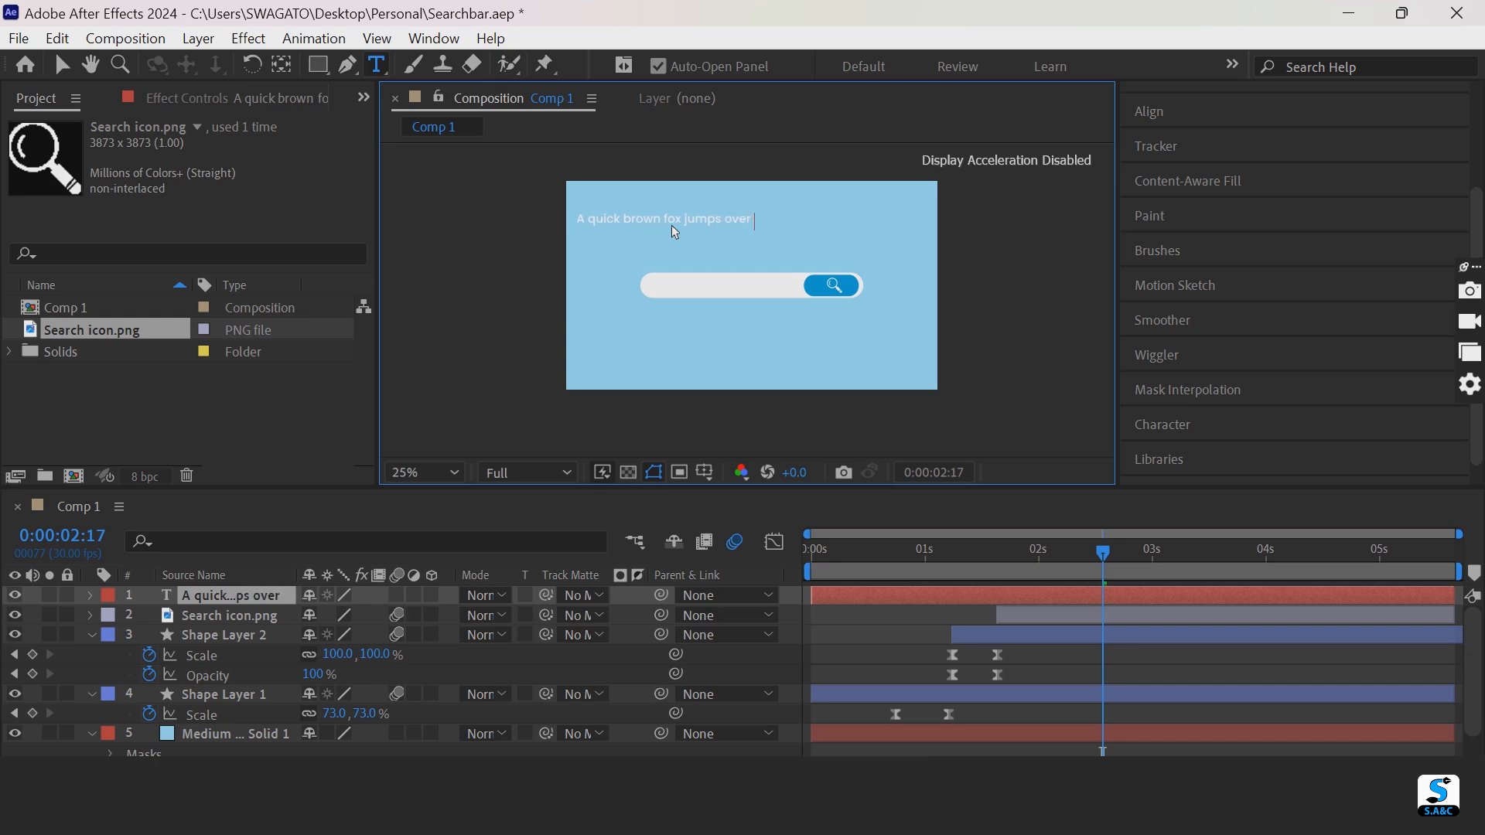
key("BackSpace")
key("BackSpace")
key("BackSpace")
key("BackSpace")
key("BackSpace")
left_click(62, 65)
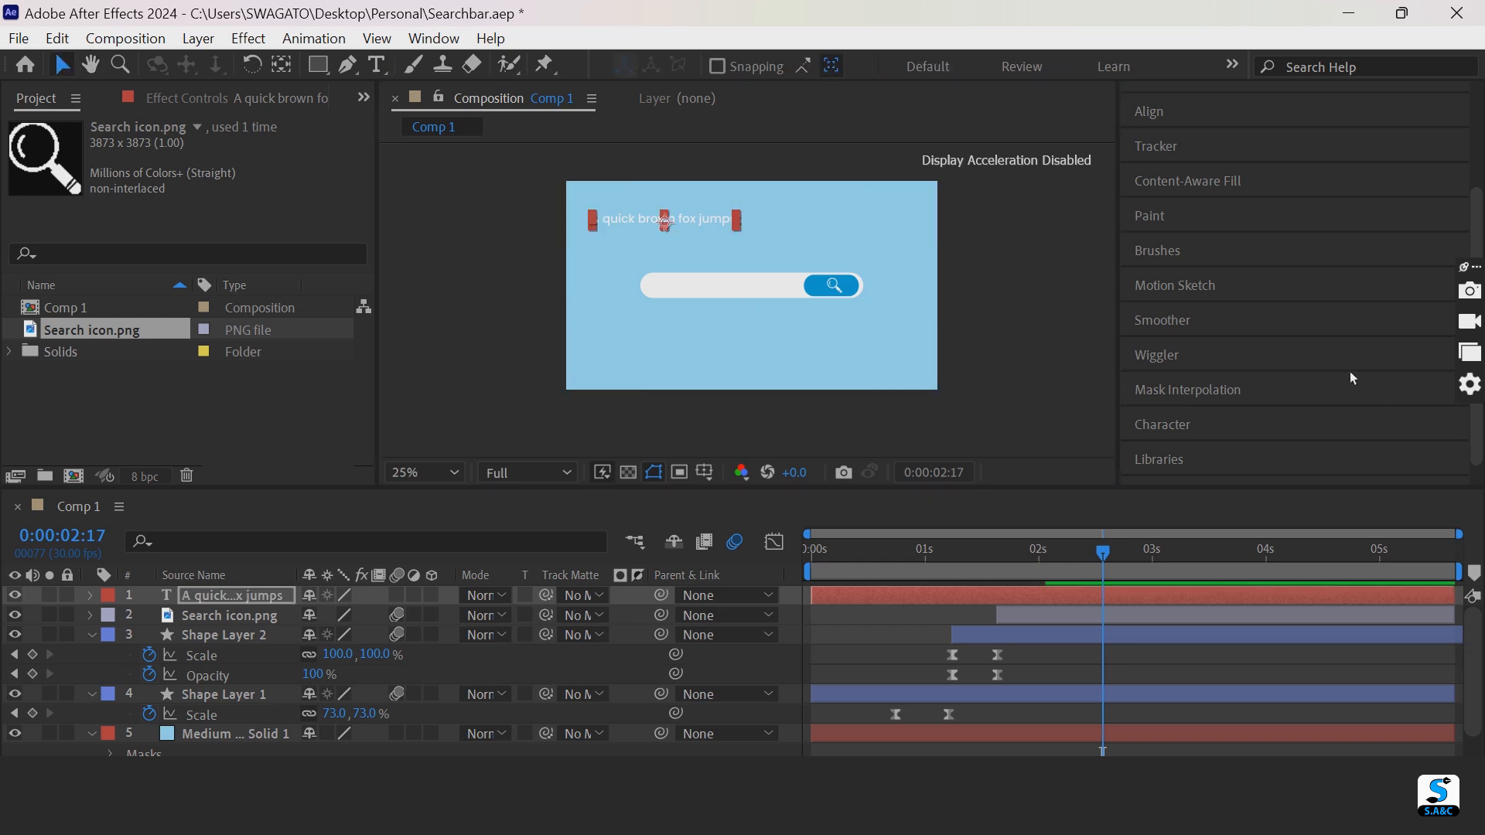
- Change the text's fill color to dark grey 121212
left_click(1214, 417)
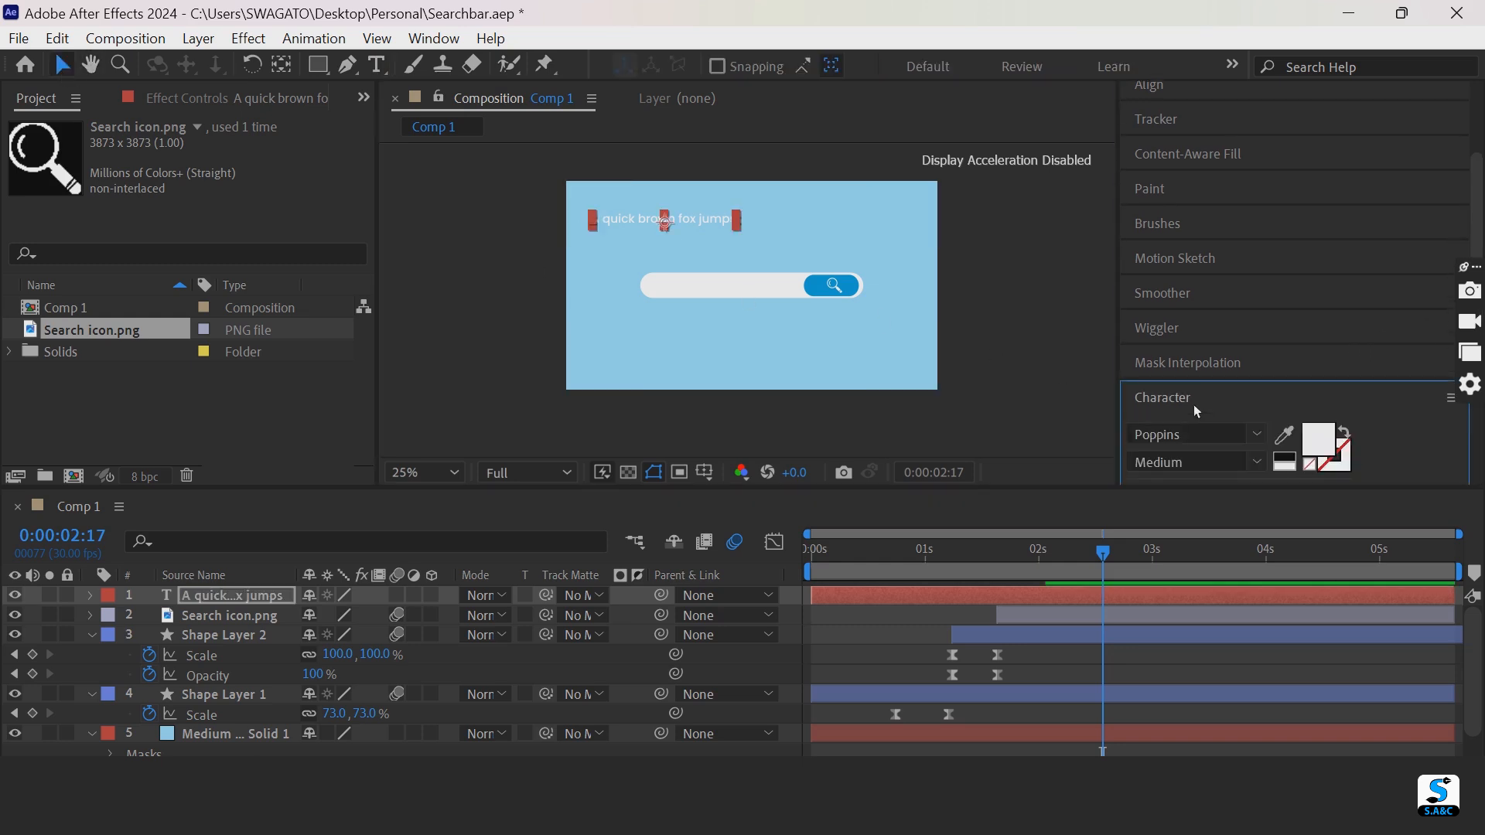
left_click(1322, 444)
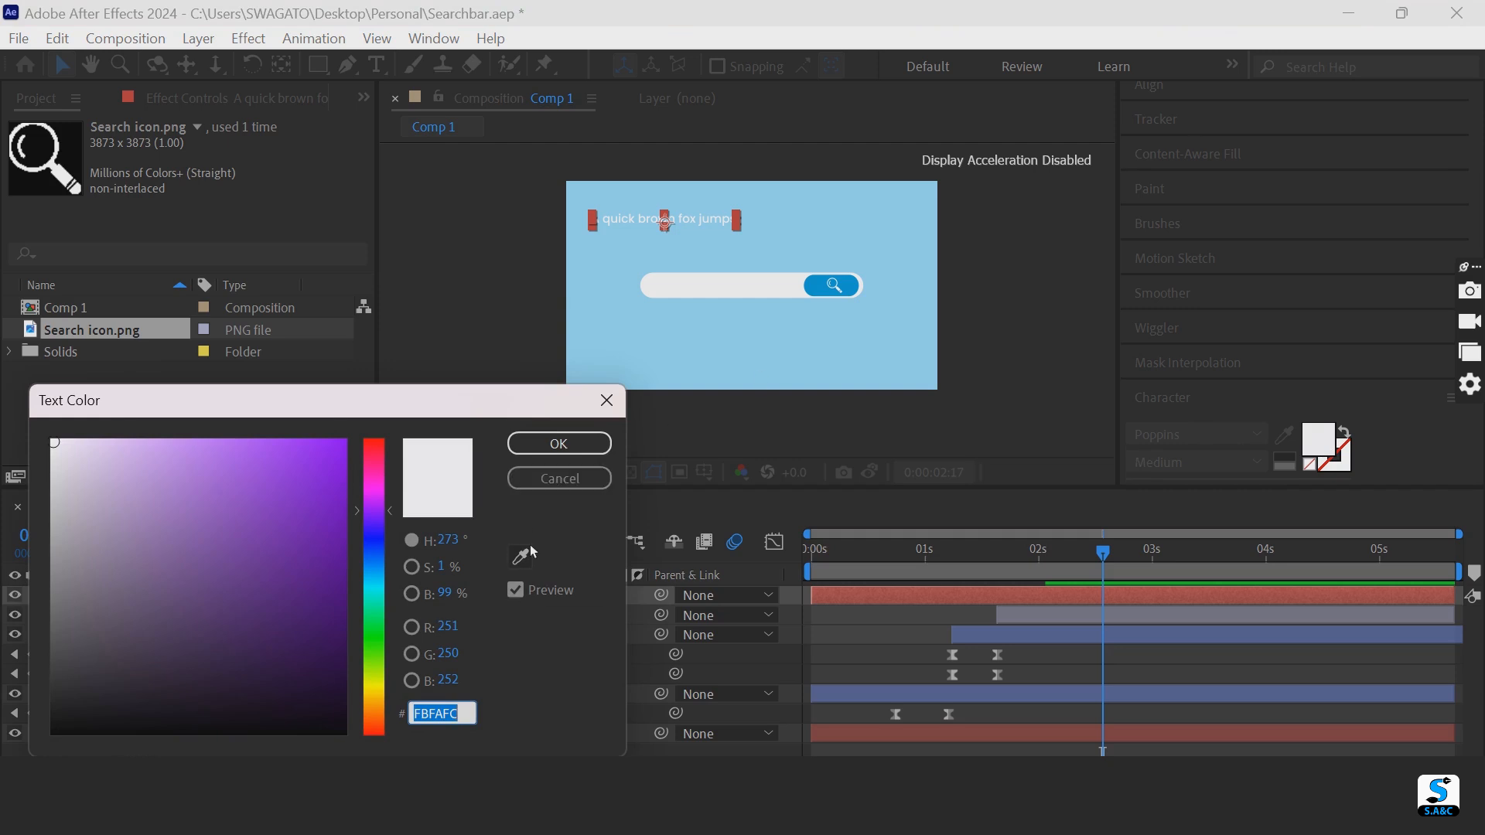
left_click(62, 722)
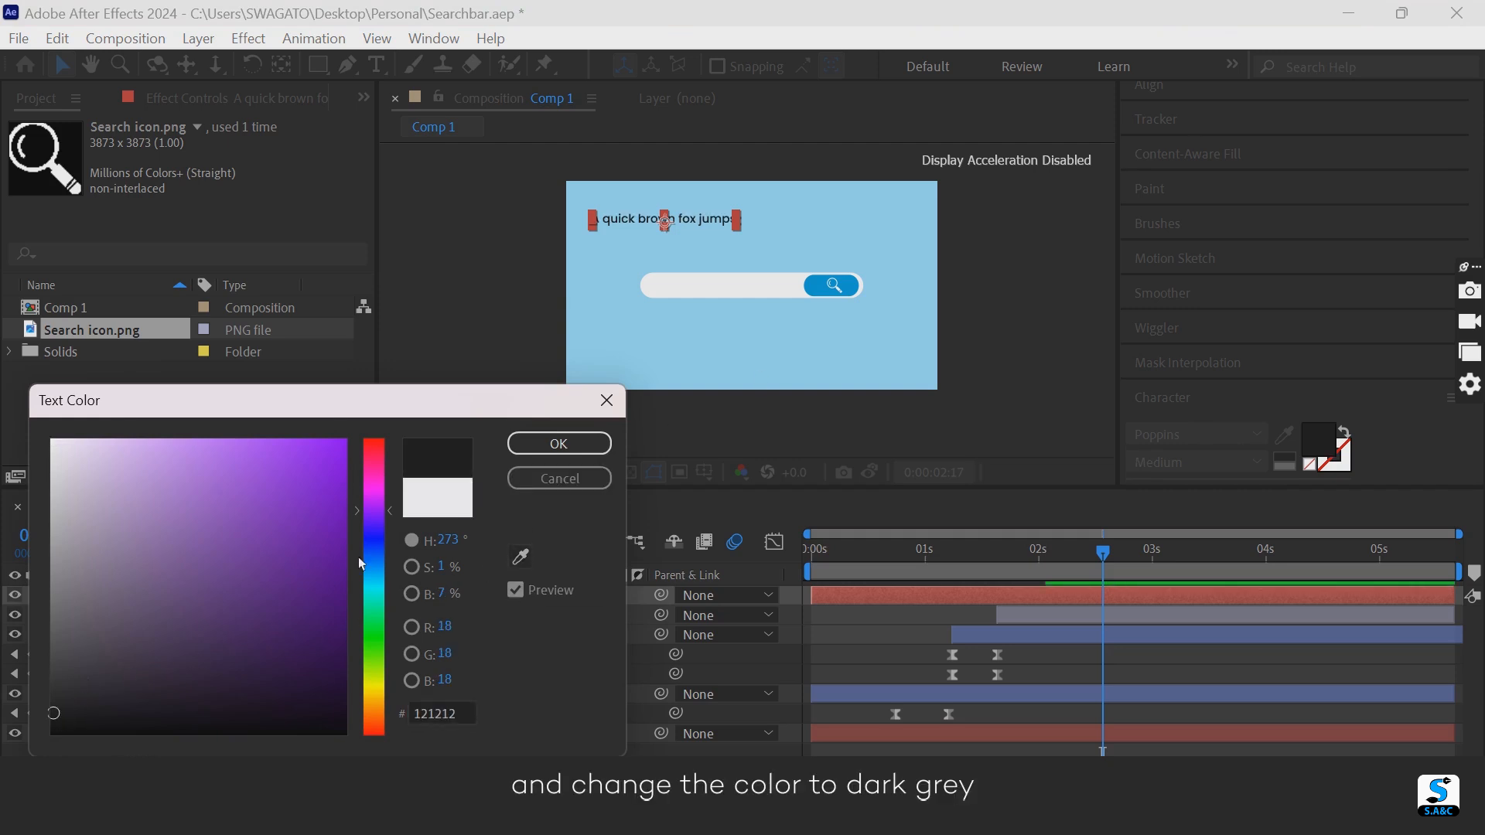
left_click(546, 448)
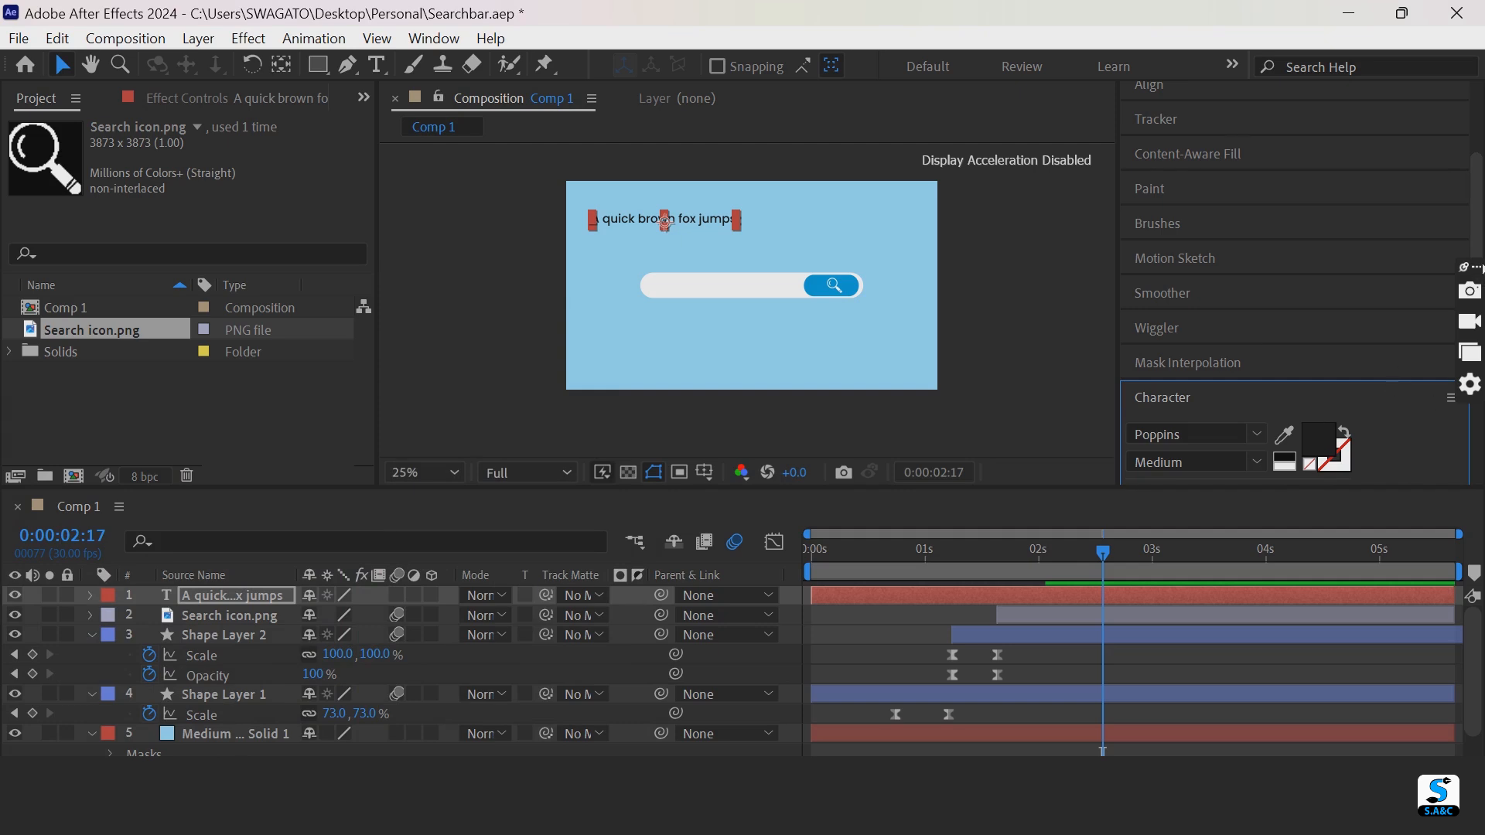
- Reduce the text's font size to 43 px and place the text inside the left part of the white bar
scroll(1145, 356, "down", 5)
left_click_drag(1166, 351, 1148, 350)
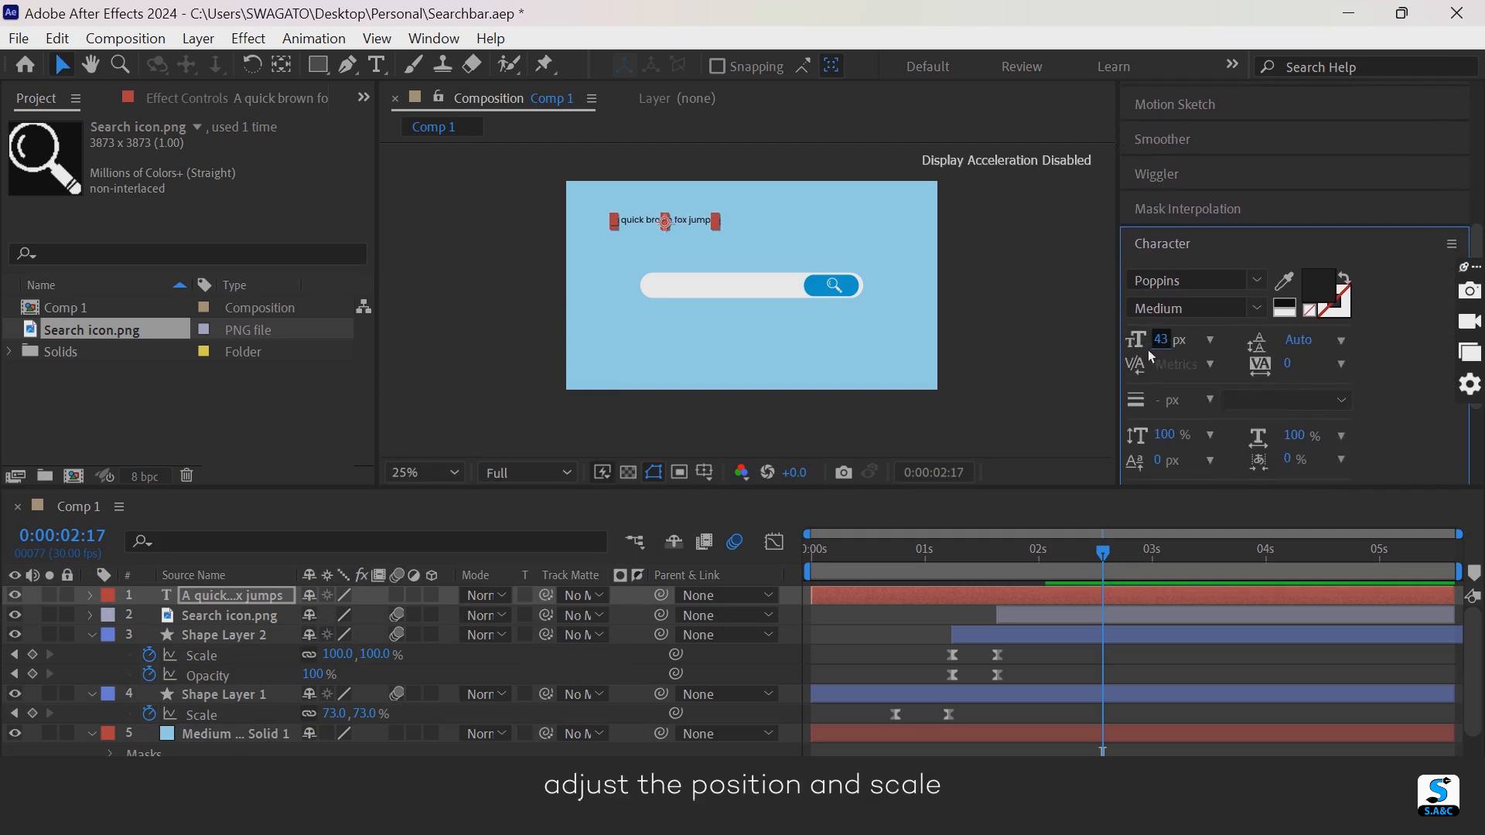
left_click(702, 230)
left_click_drag(703, 229, 741, 295)
scroll(750, 340, "up", 2)
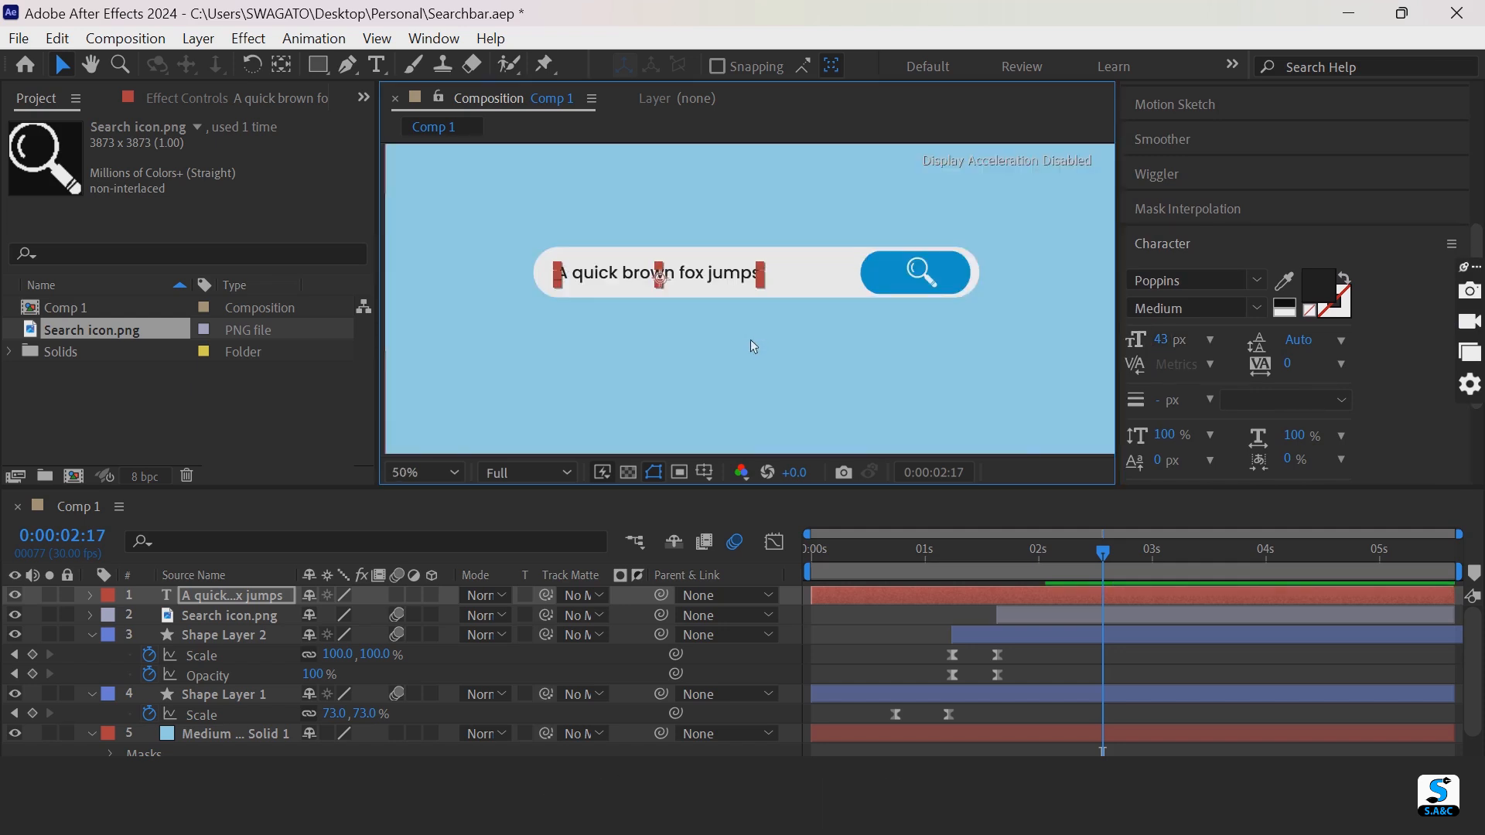
left_click_drag(708, 349, 752, 343)
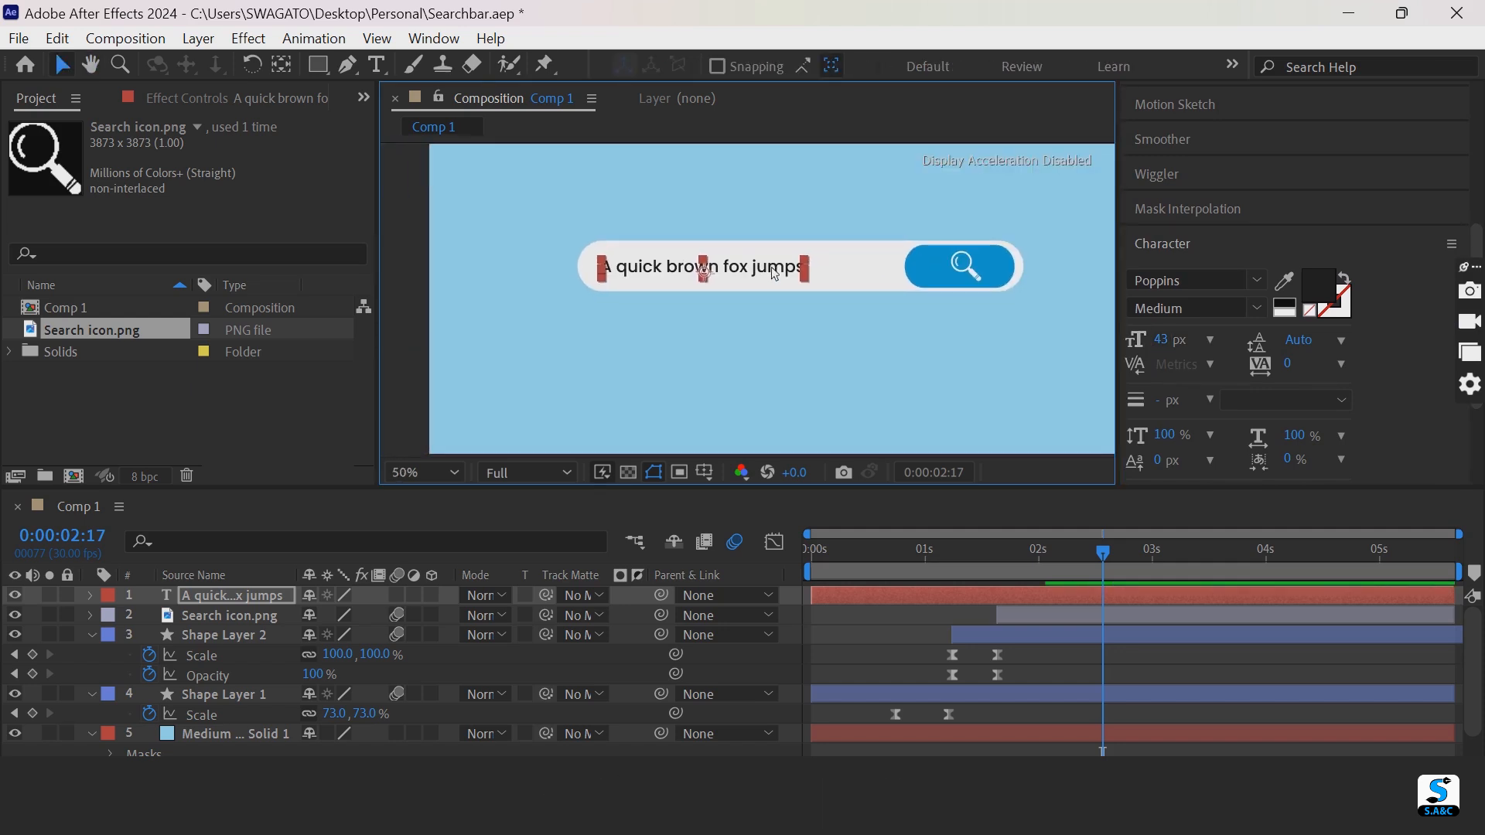
- Collapse the expanded layer properties, select the text layer together with Shape Layer 1, and open the Align options
left_click(91, 675)
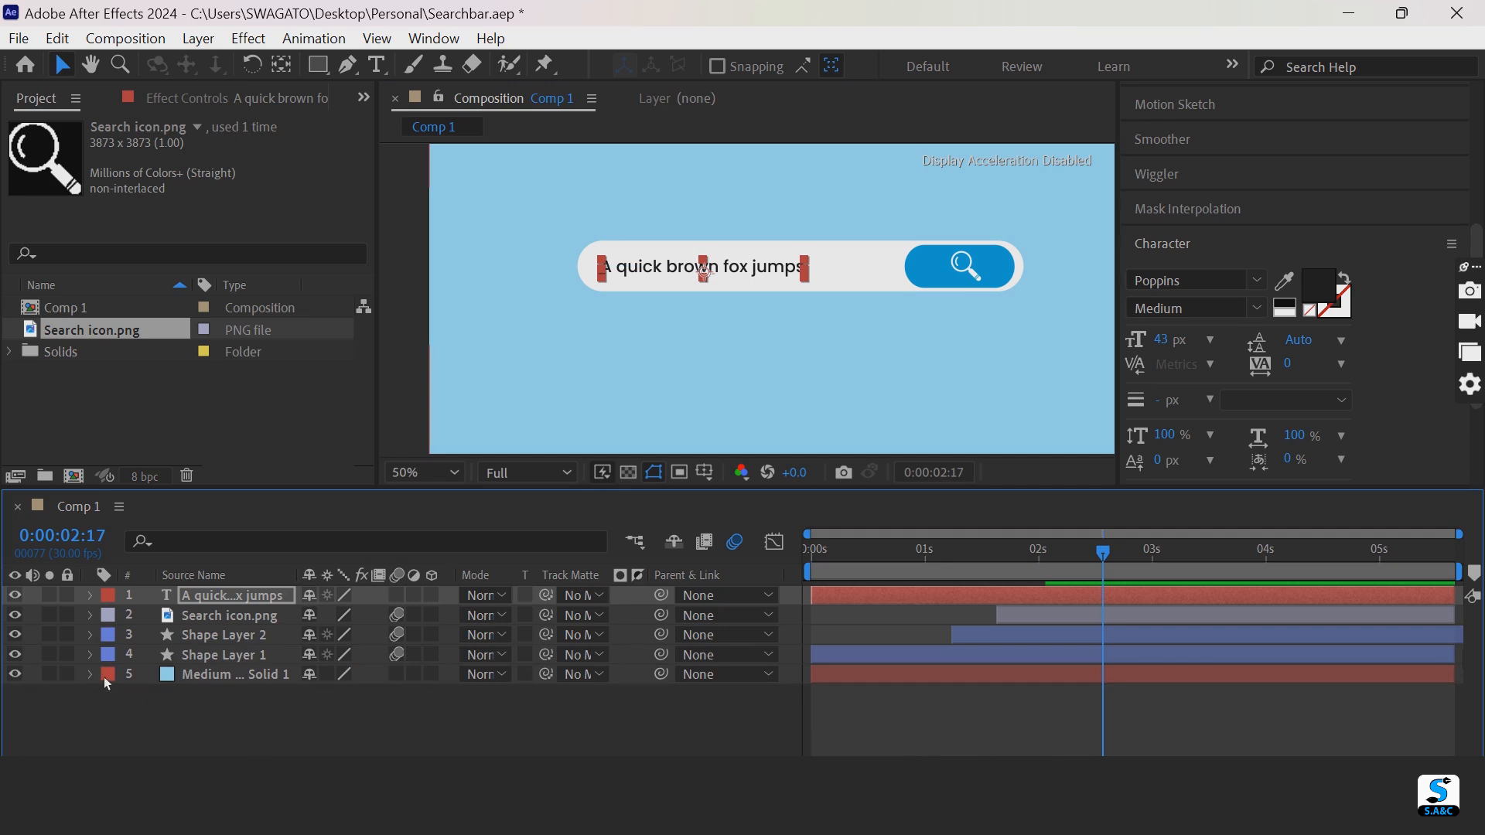
left_click(236, 658)
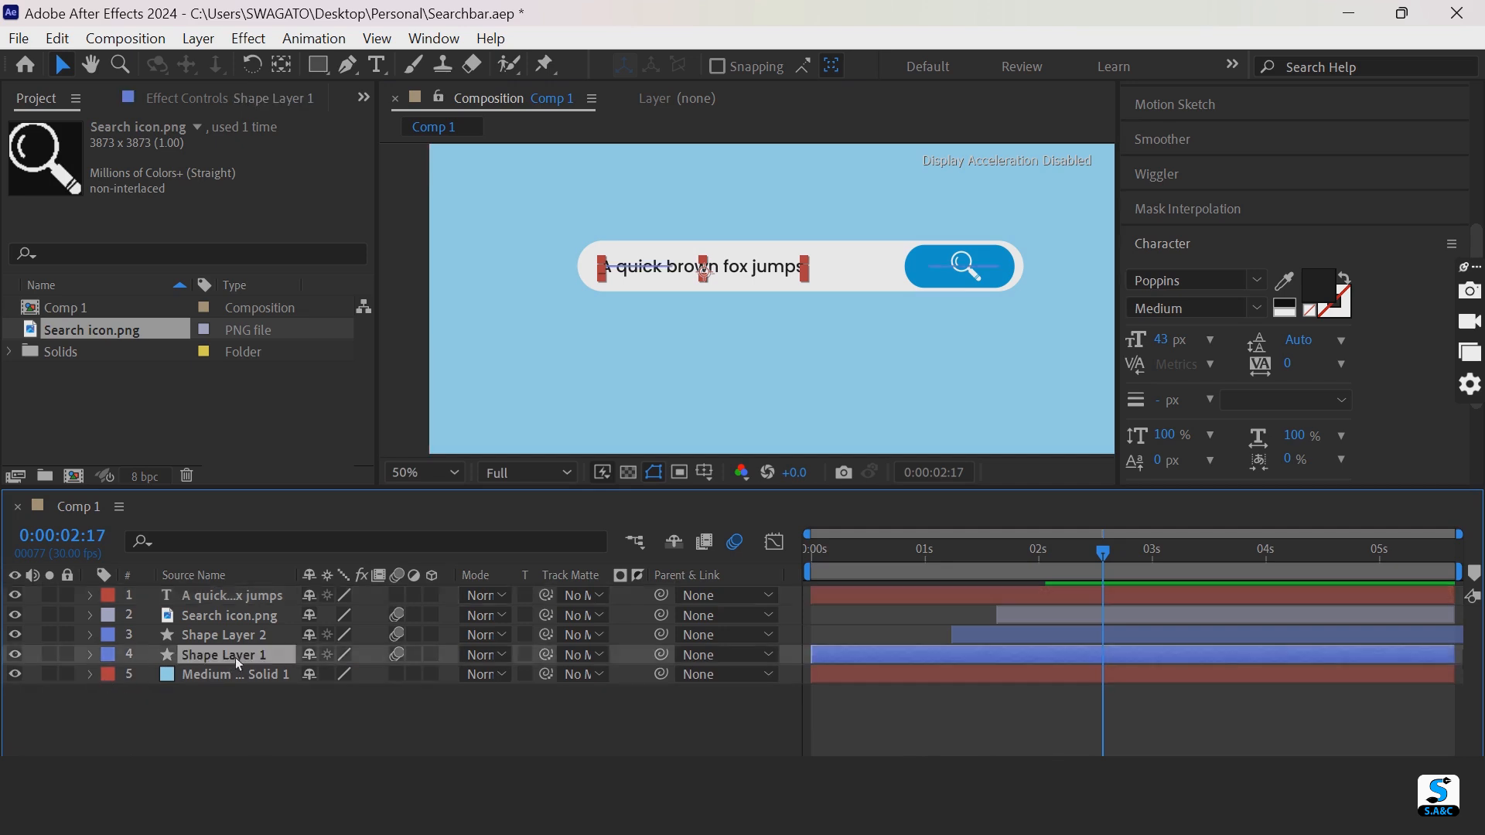
left_click(244, 600, "ctrl")
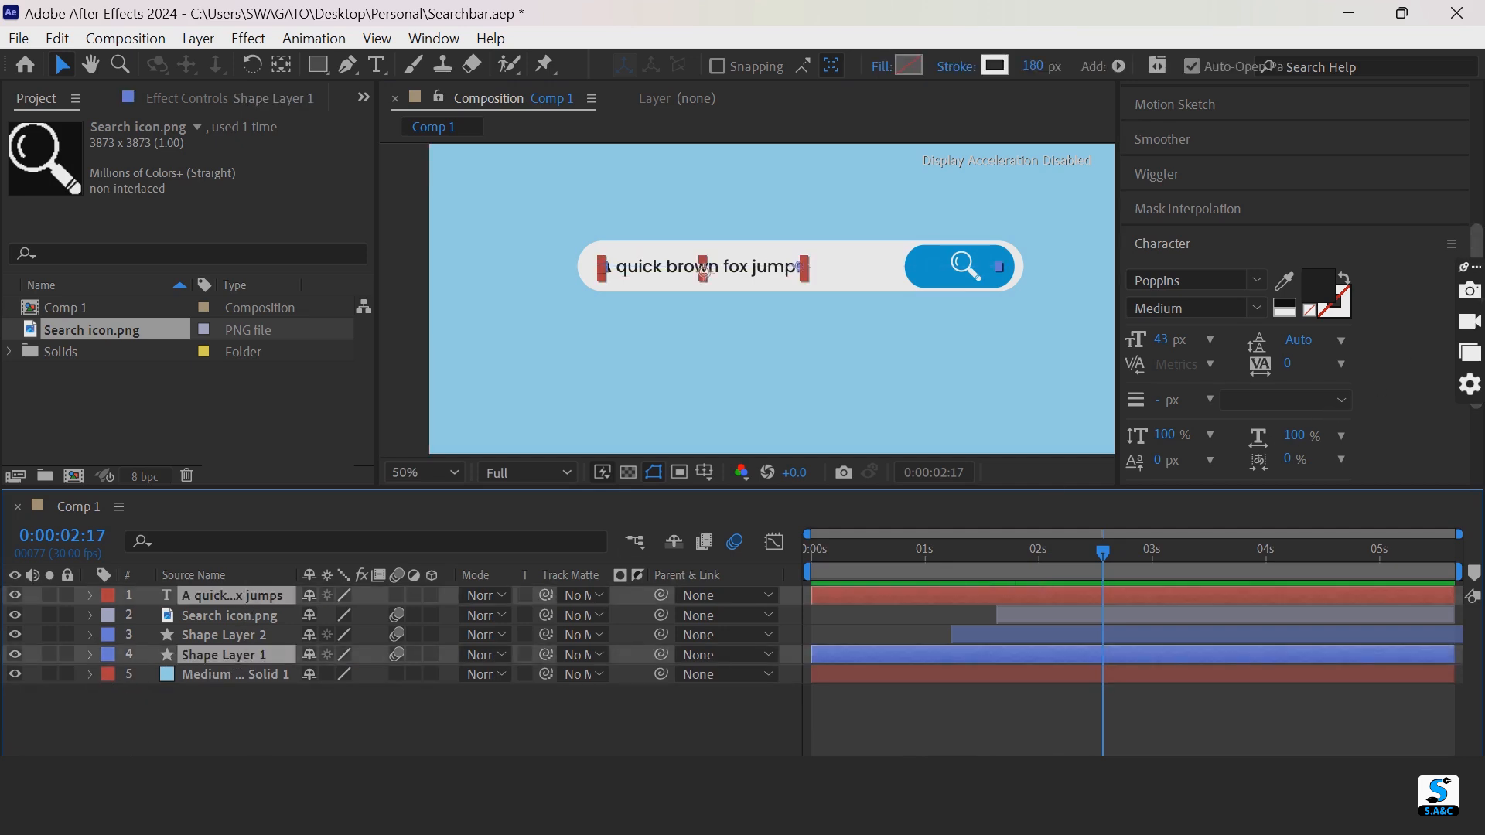
left_click_drag(1471, 325, 1468, 146)
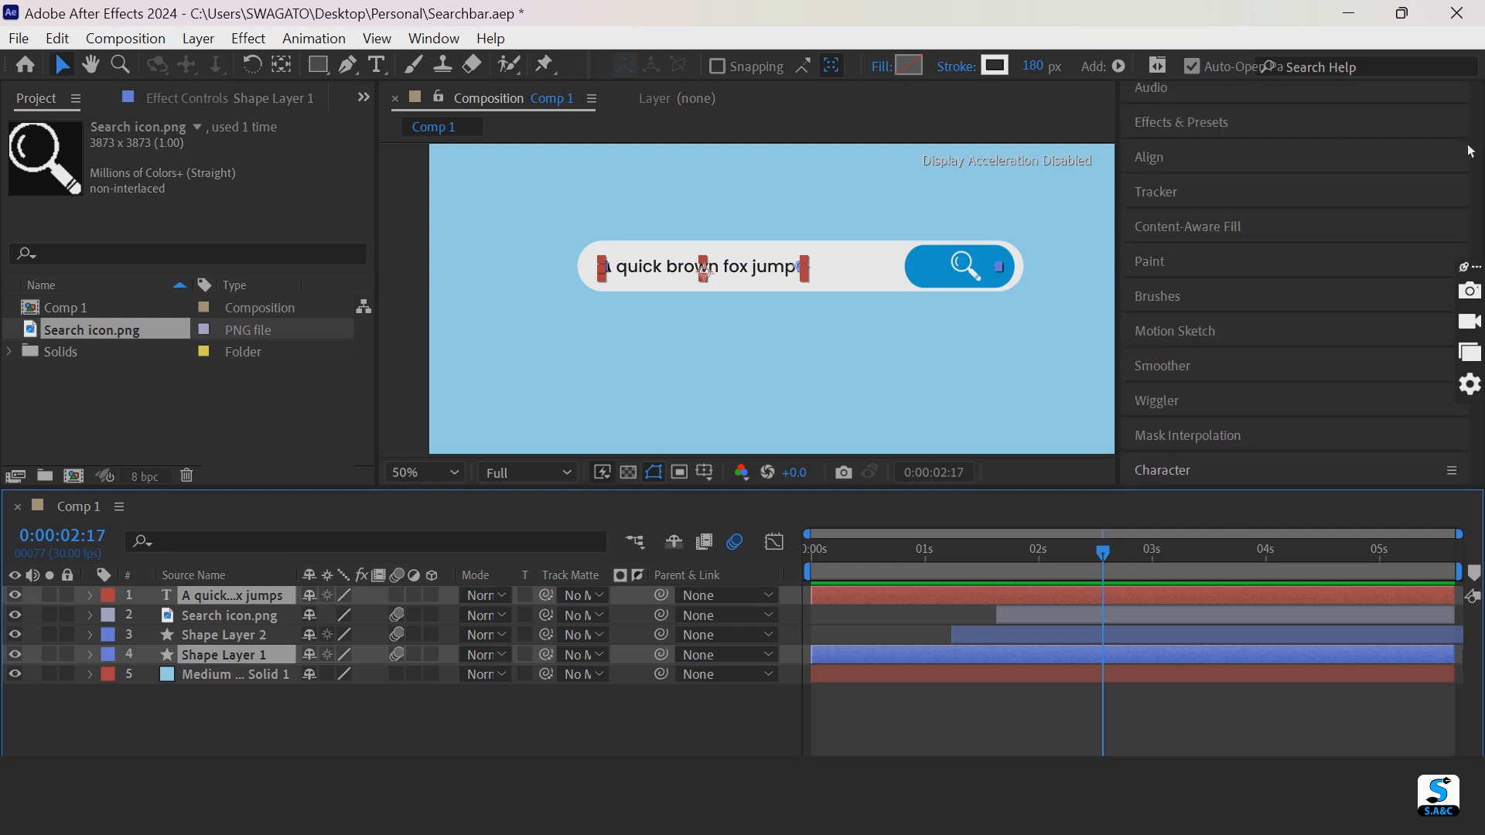
left_click(1196, 164)
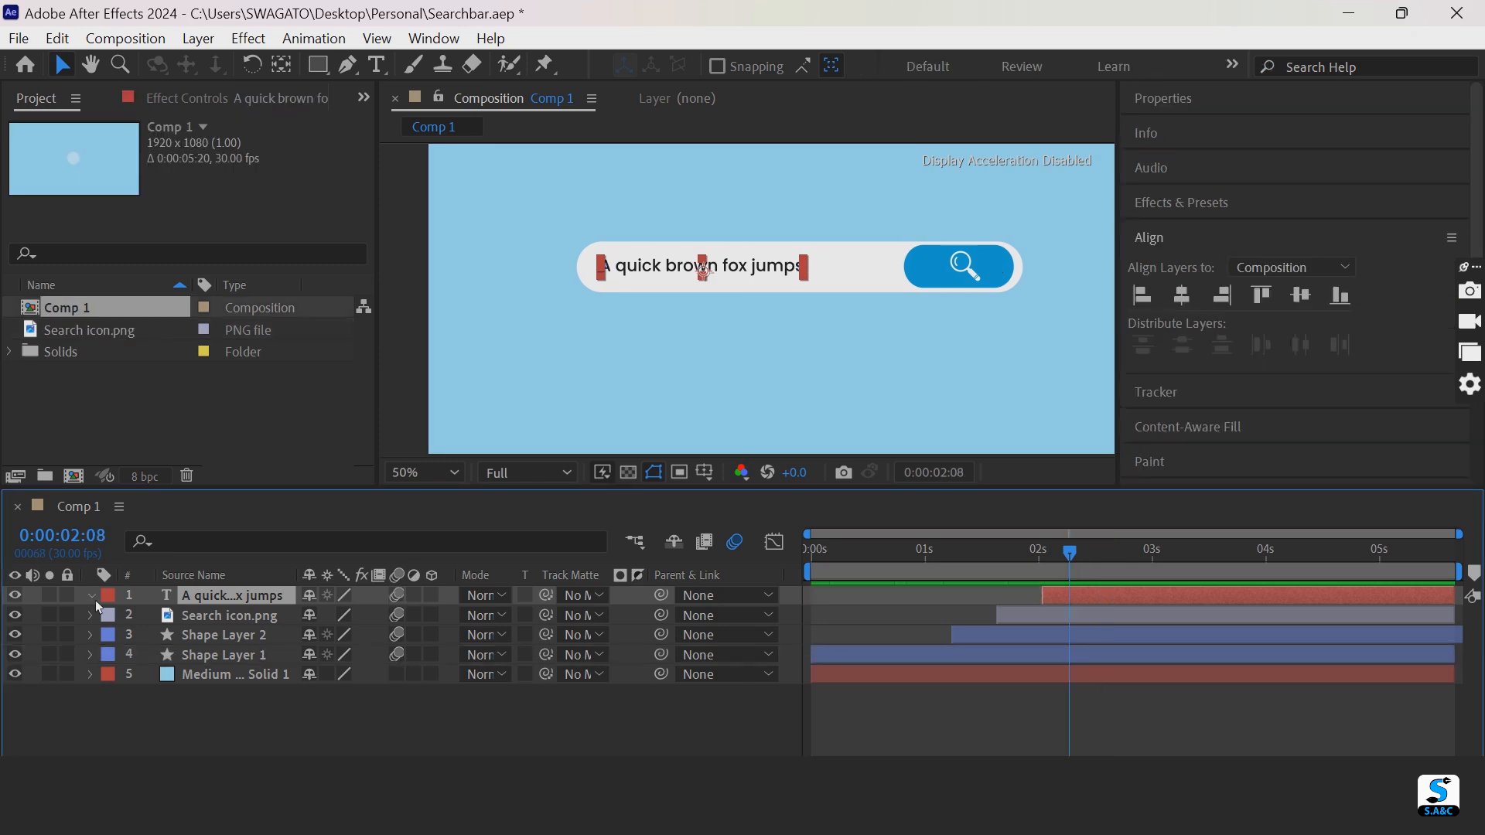
- Add a Character Offset animator to the text layer and add an Opacity property to that animator
left_click(91, 595)
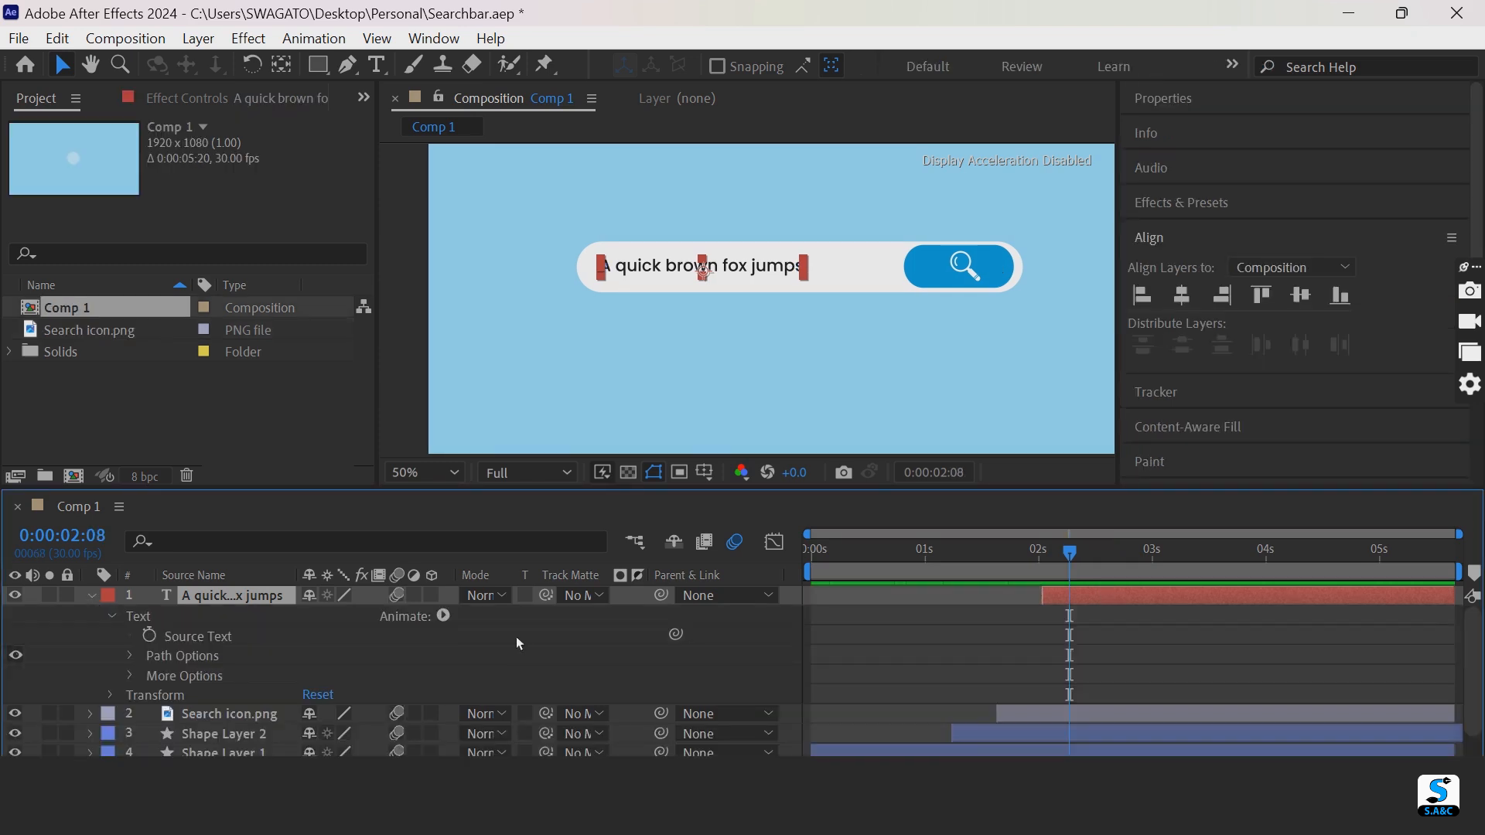
left_click(444, 616)
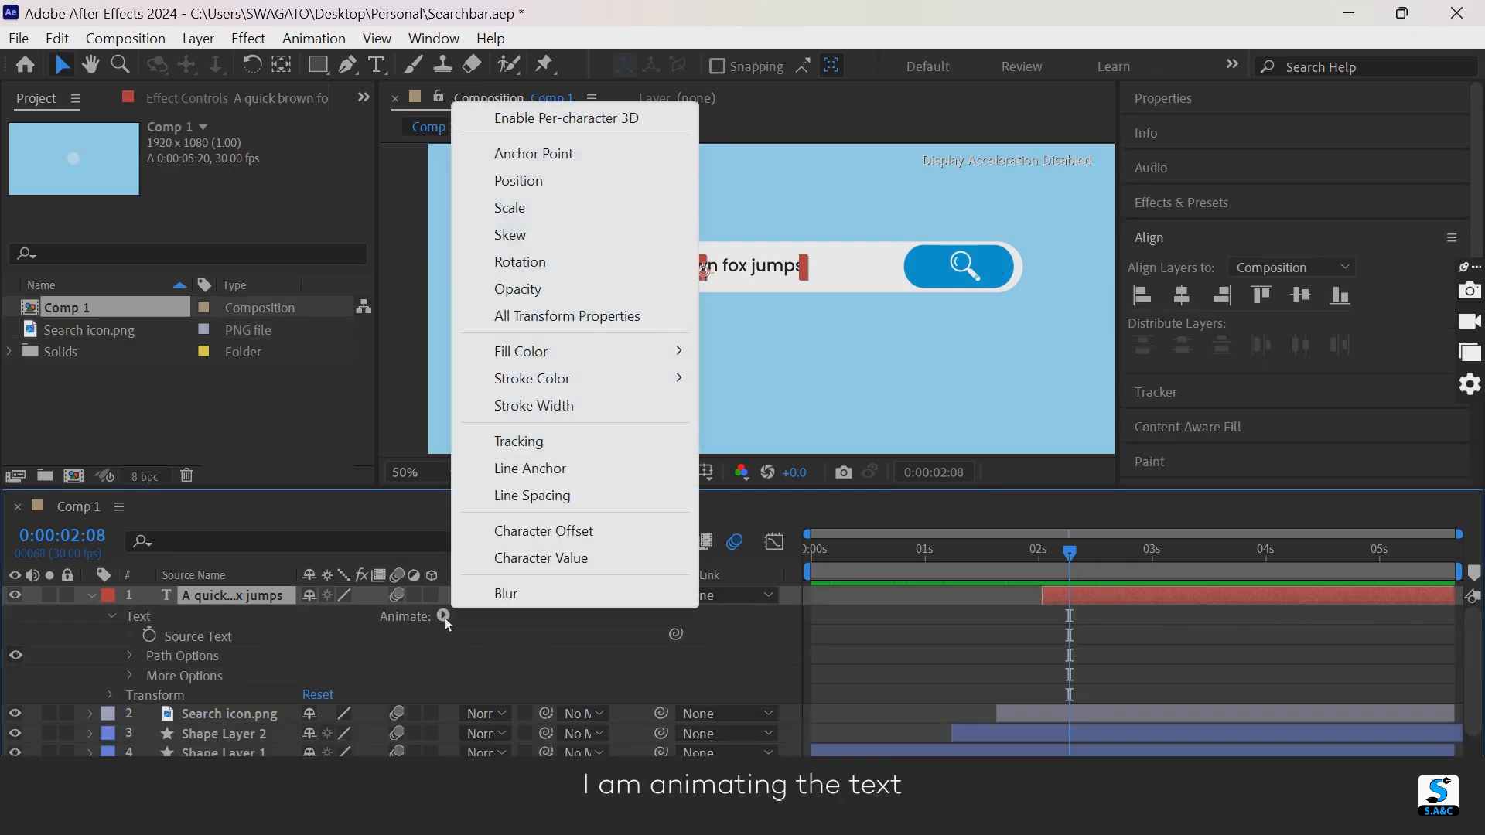
left_click(557, 532)
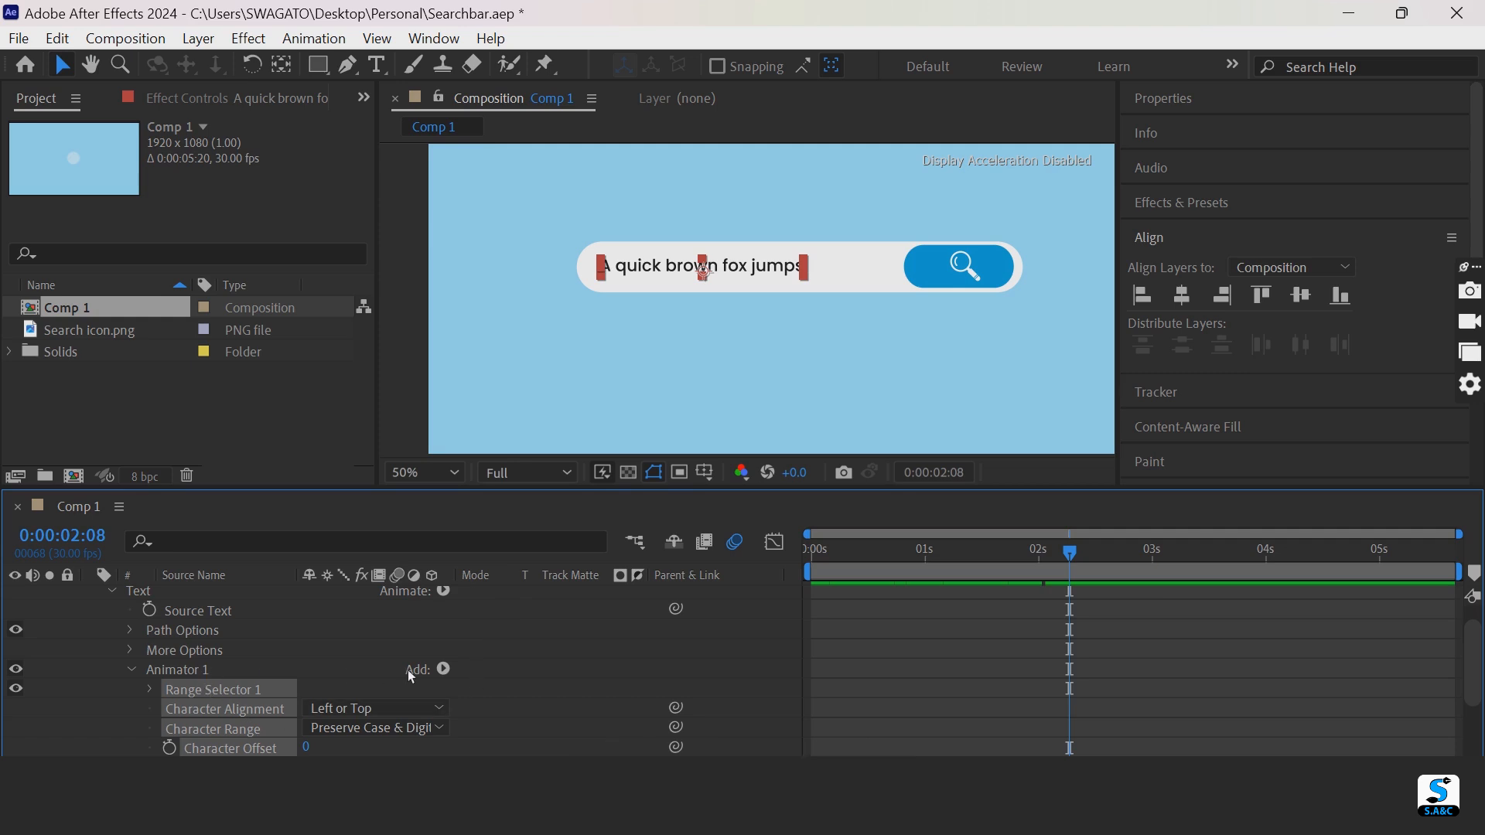
left_click(449, 674)
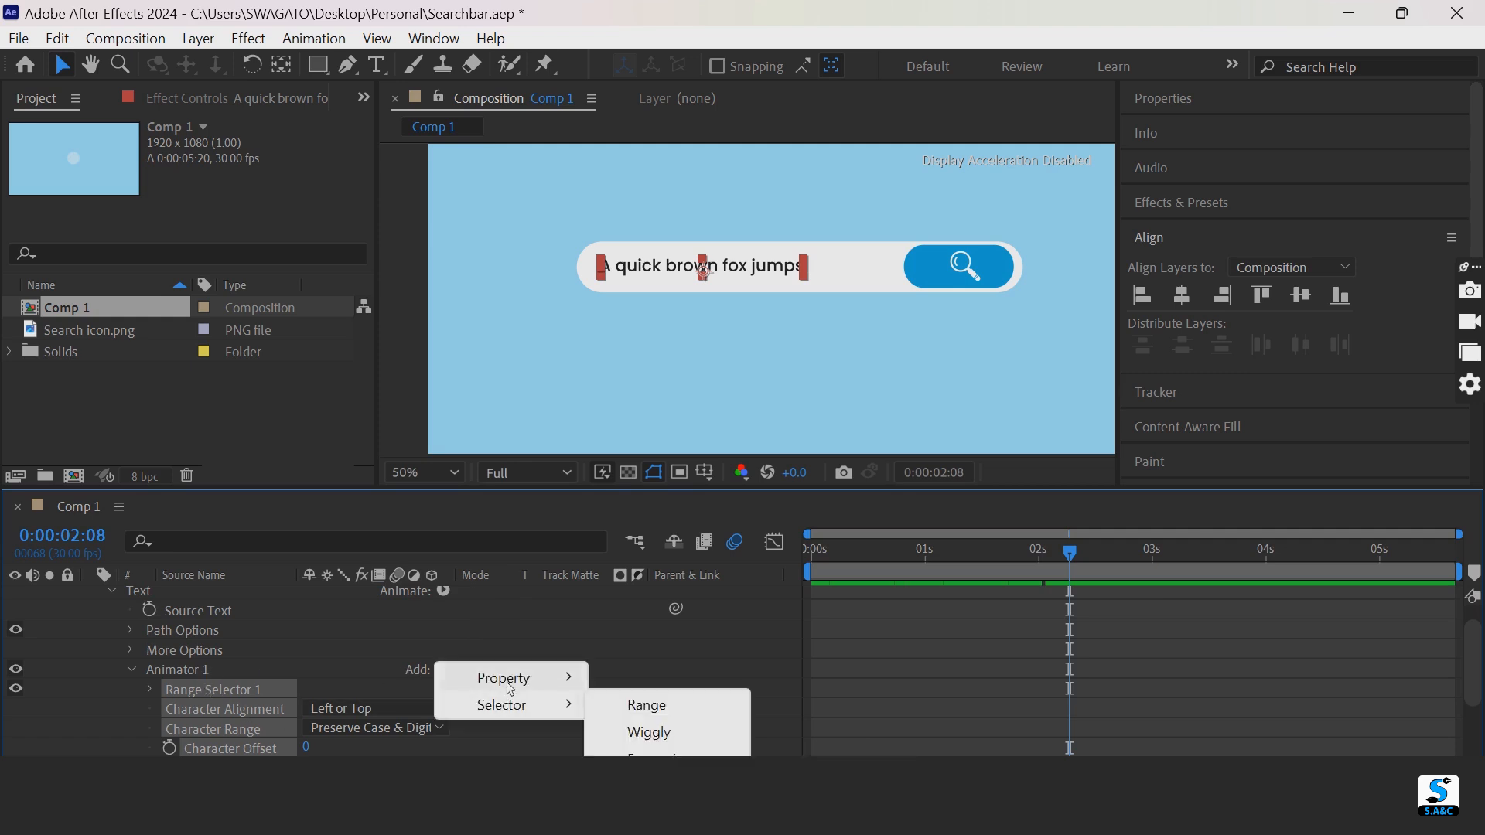
mouse_move(550, 667)
left_click(650, 377)
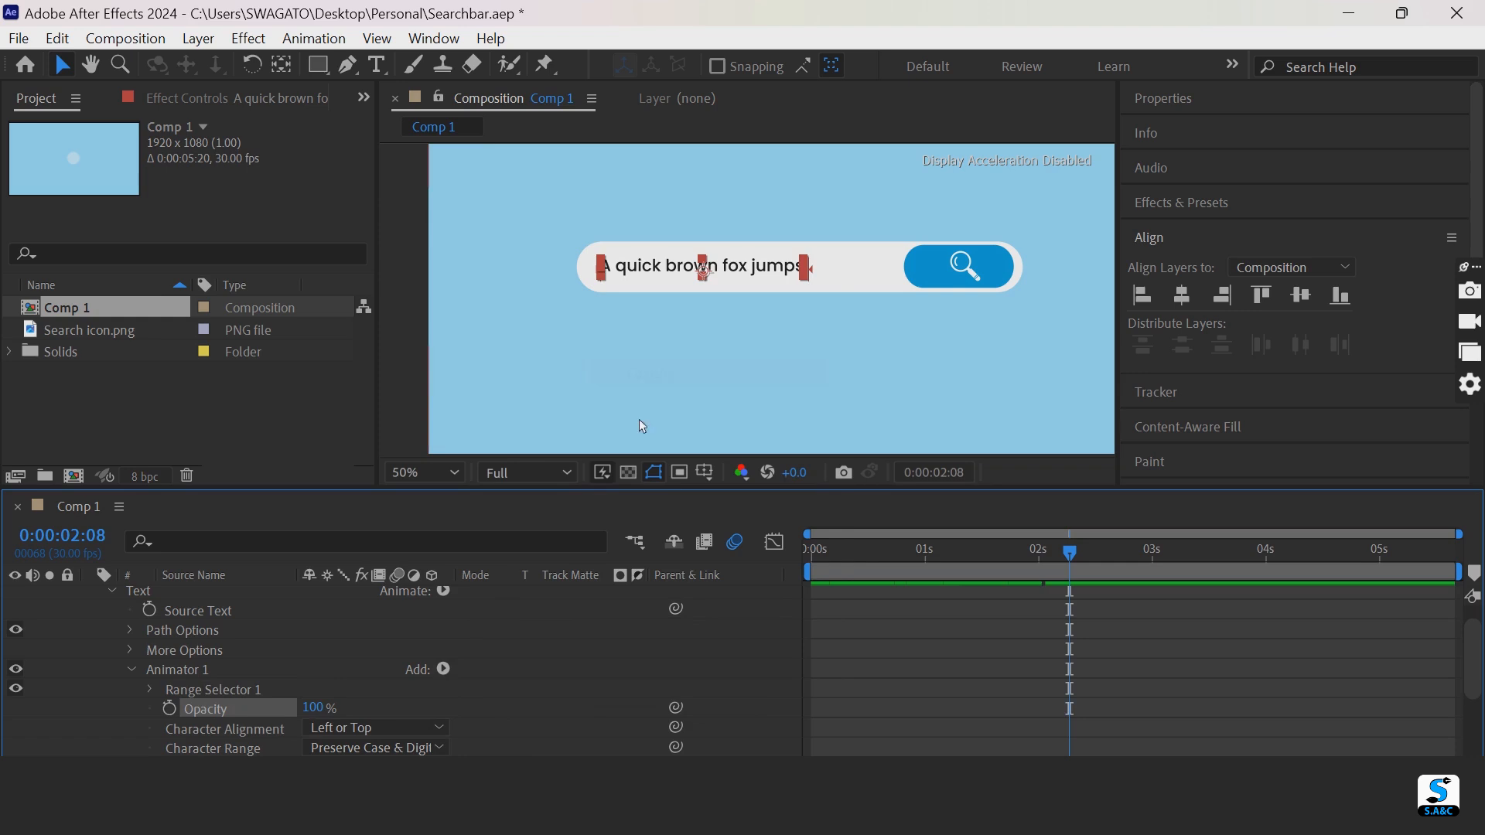
- Set the text animator's Opacity to 0%
left_click(327, 710)
type("0")
key("Return")
- Keyframe Range Selector 1's Start from 0% at 0:00:02:06 to 100% at 0:00:02:20
scroll(203, 710, "down", 2)
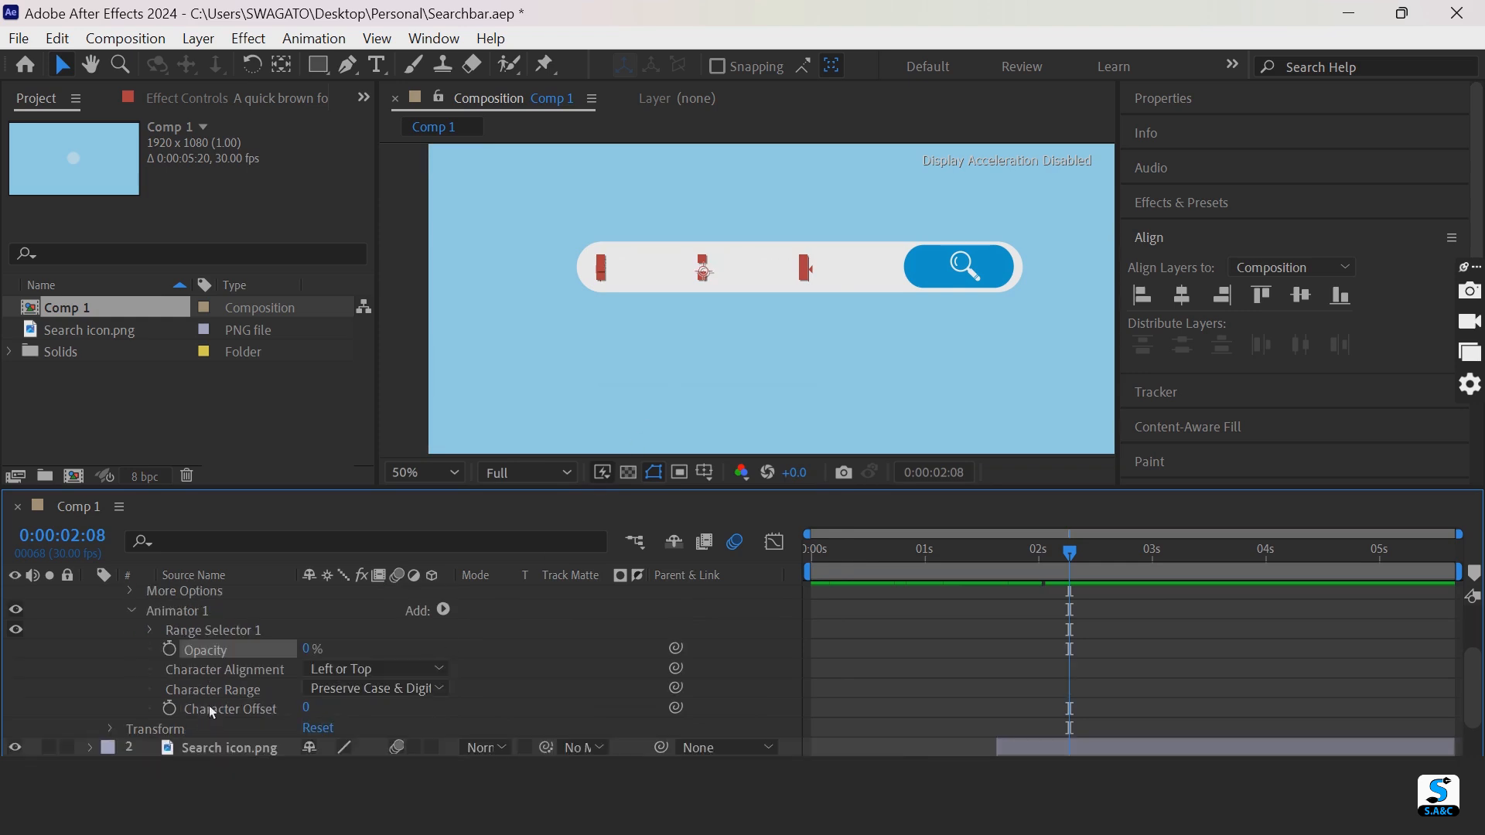
left_click(151, 632)
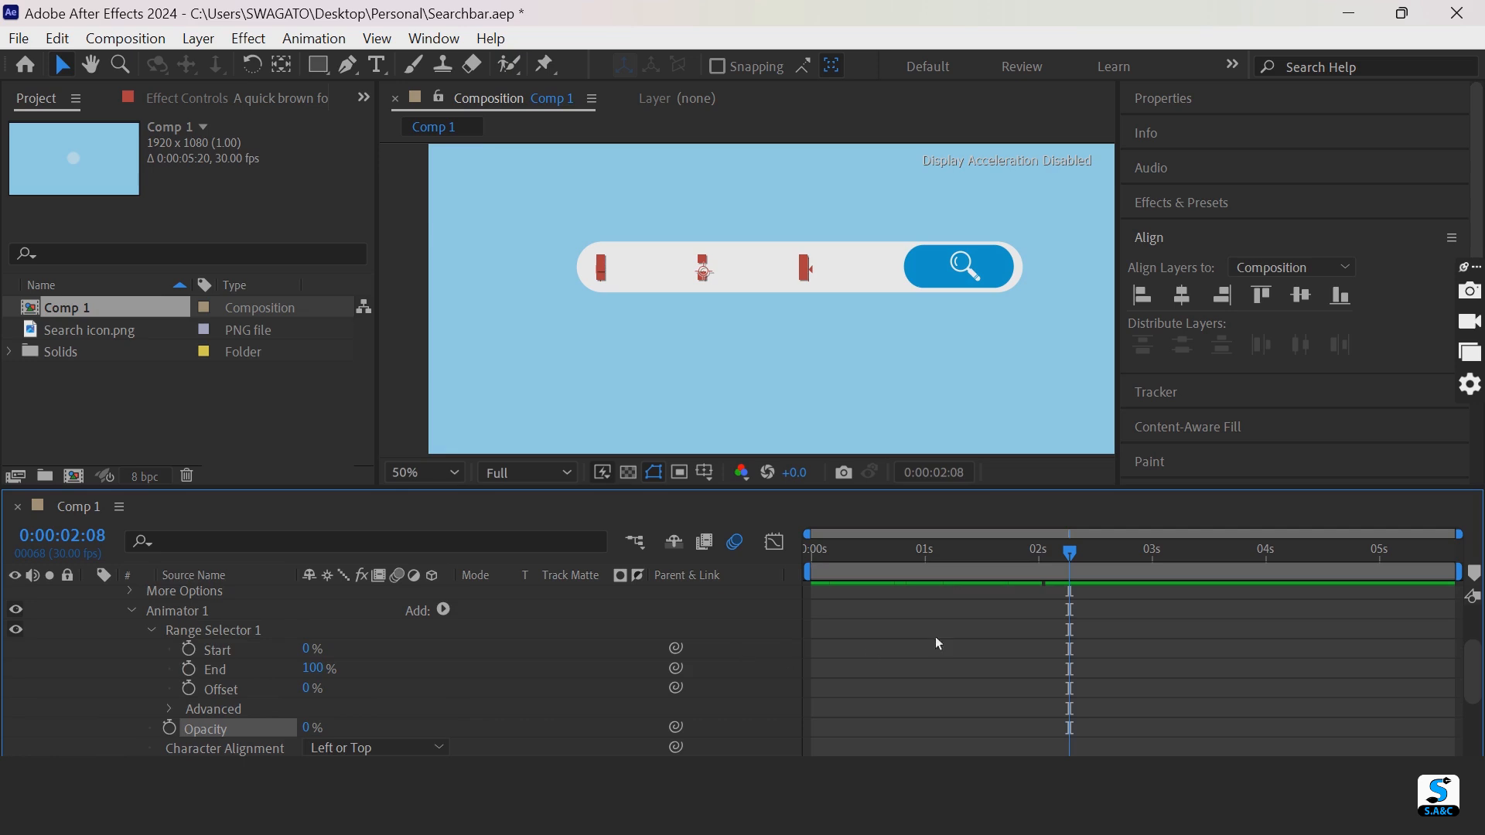
mouse_move(1076, 556)
left_mouse_down()
mouse_move(1032, 563)
mouse_move(1070, 570)
left_mouse_up()
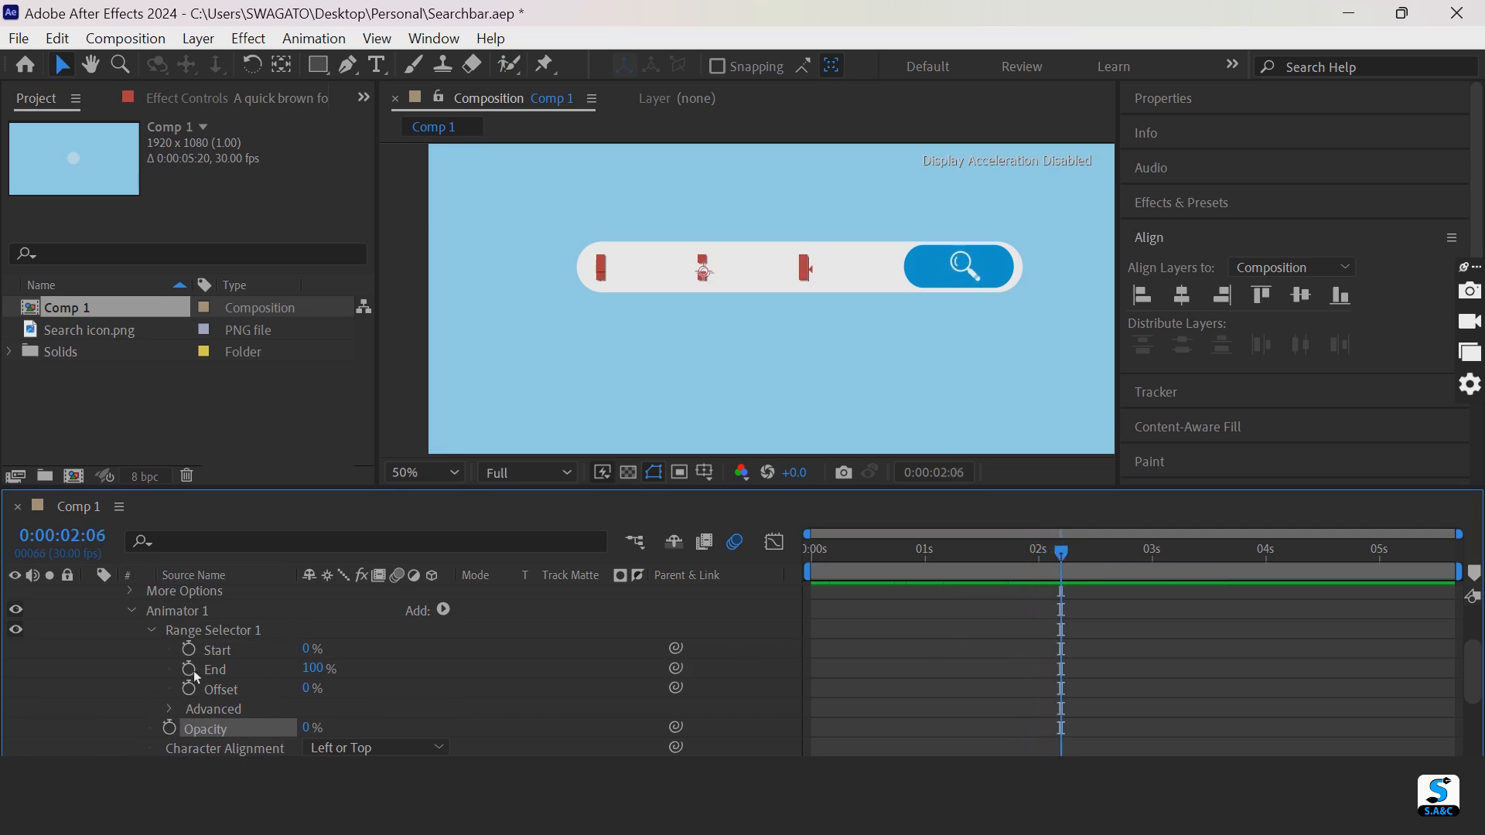
left_click(189, 649)
left_click_drag(1072, 556, 1126, 555)
left_click(32, 649)
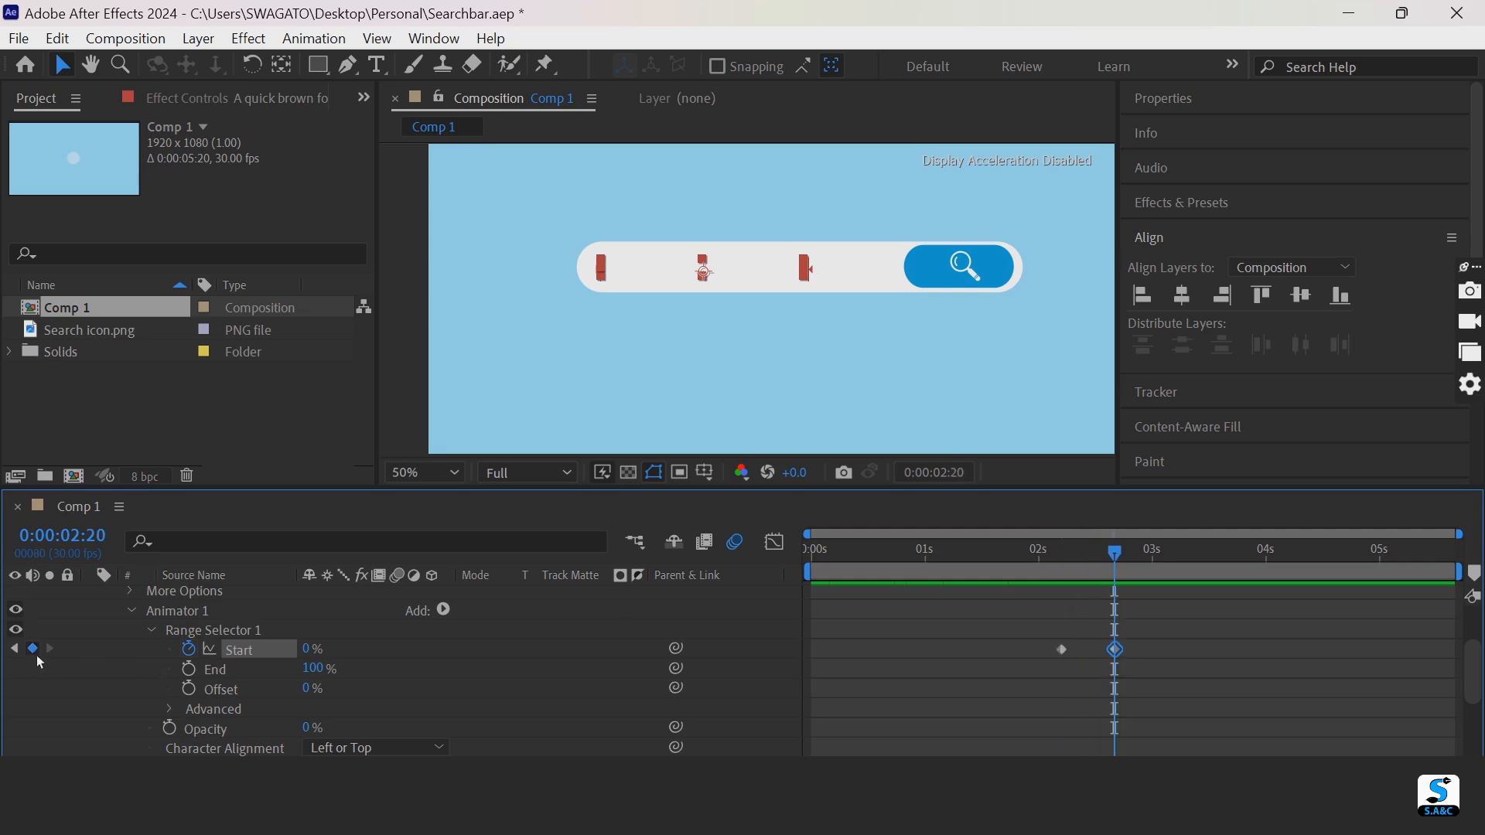
left_click(312, 648)
type("10")
key("Return")
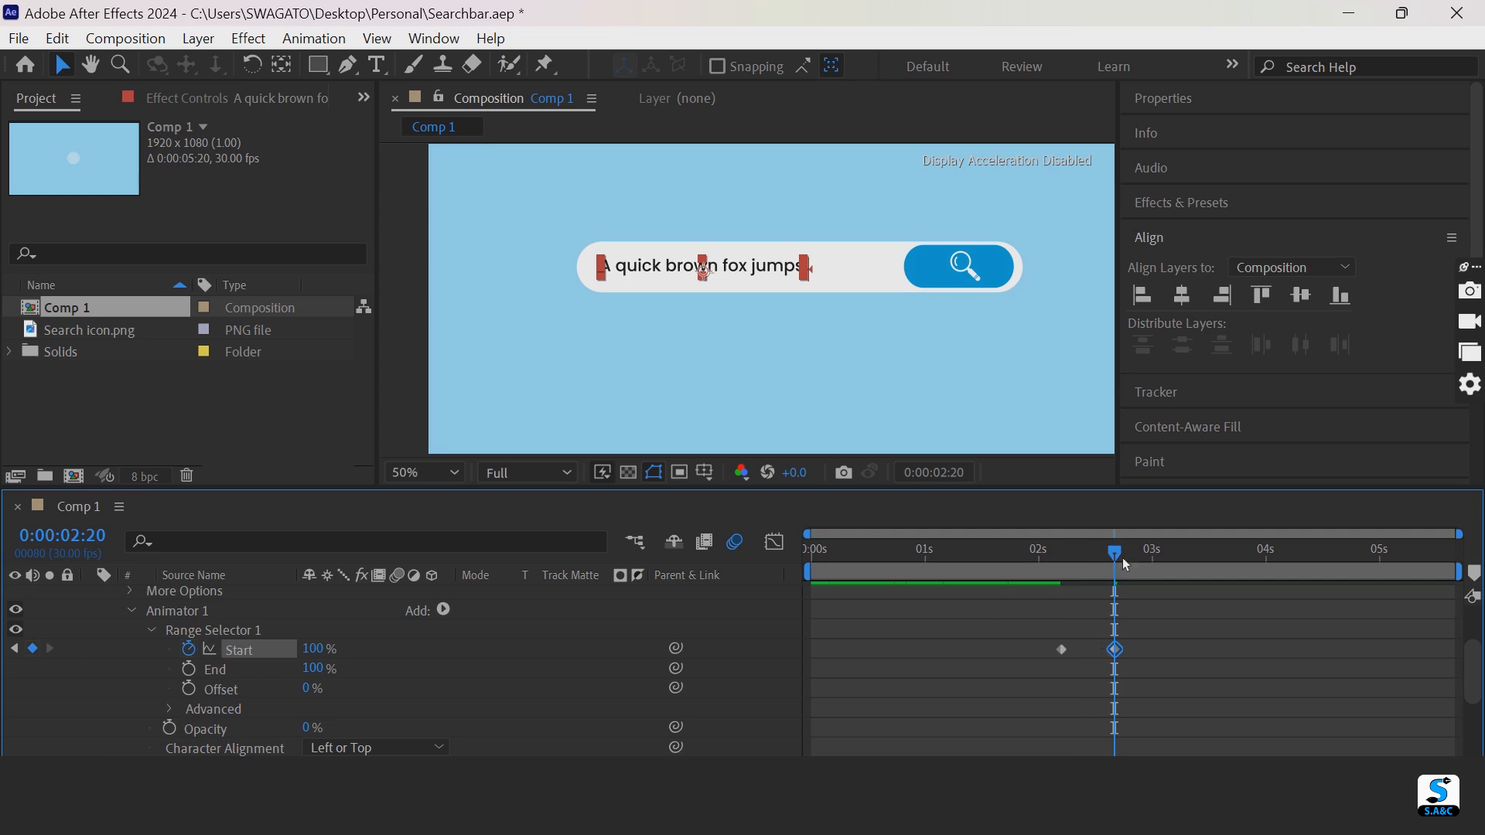
- Preview the text reveal from just before its first Start keyframe
left_click_drag(1125, 565, 1065, 572)
key("space")
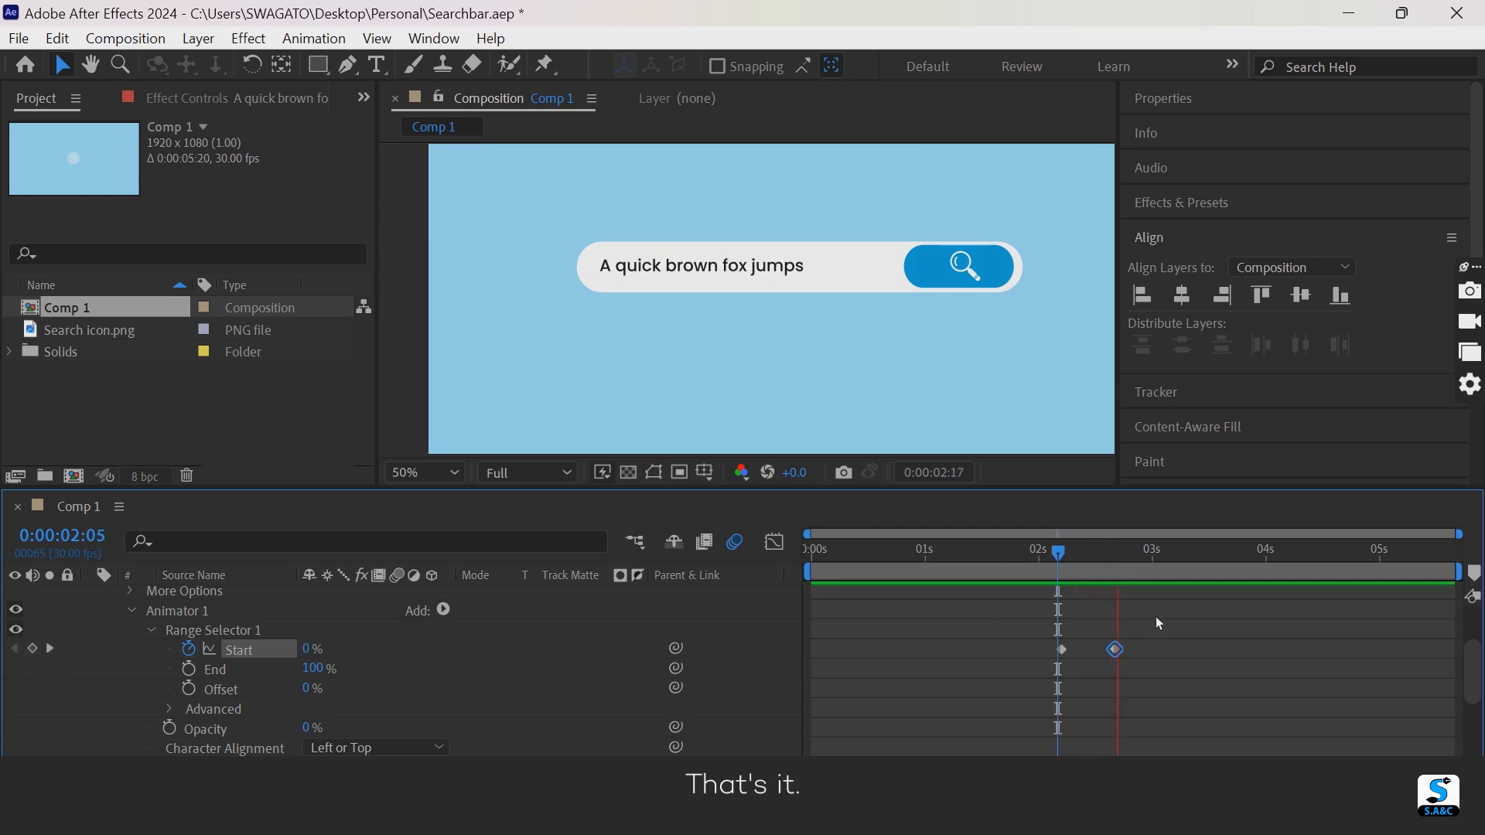
key("space")
- Move the ending Start keyframe later, to just before the 3-second mark, and replay the slower text reveal
left_click_drag(1119, 649, 1149, 649)
left_click_drag(1182, 561, 1056, 568)
key("space")
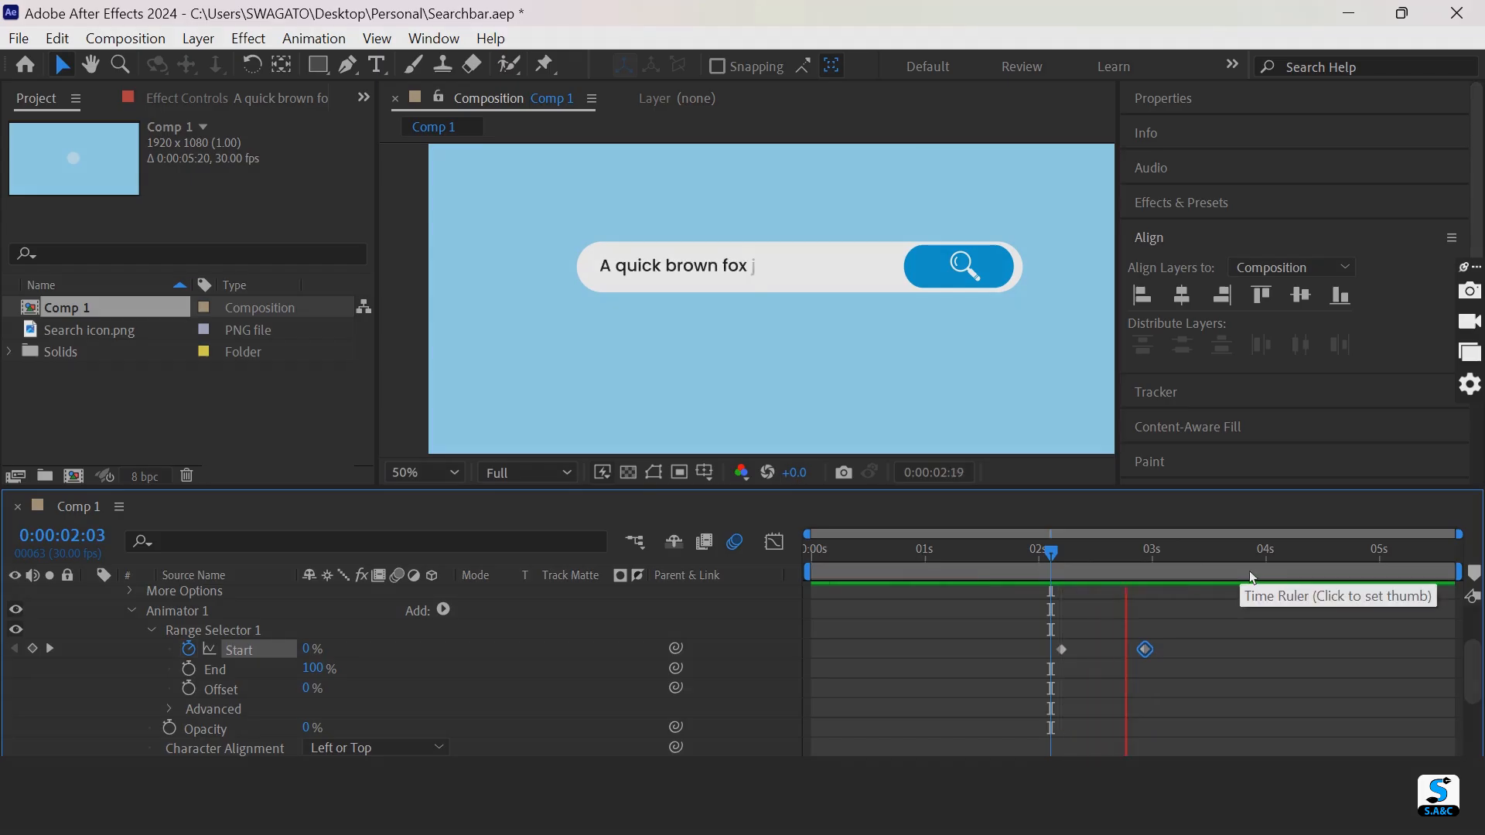